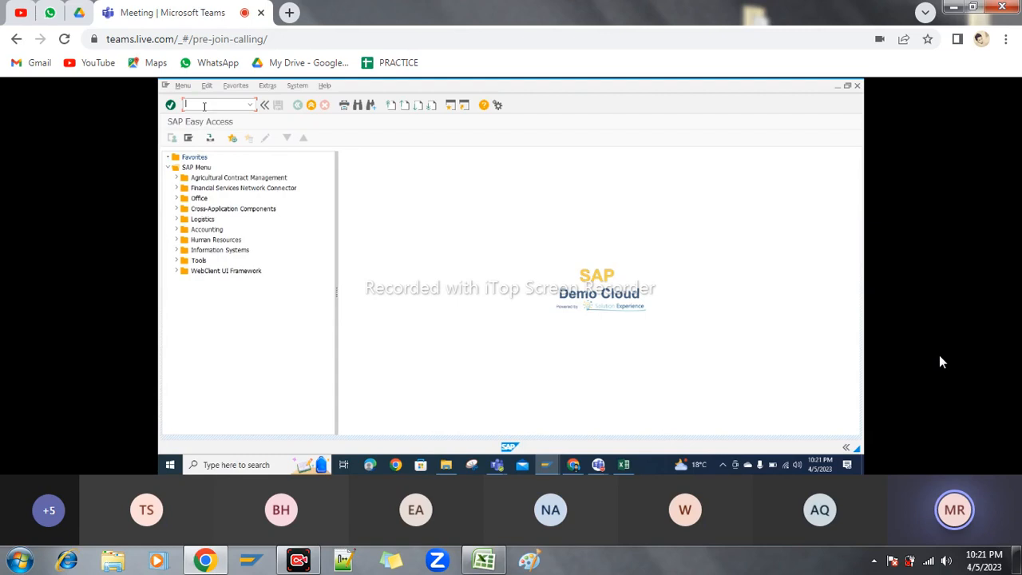
pyautogui.write('spro')
pyautogui.press('Return')
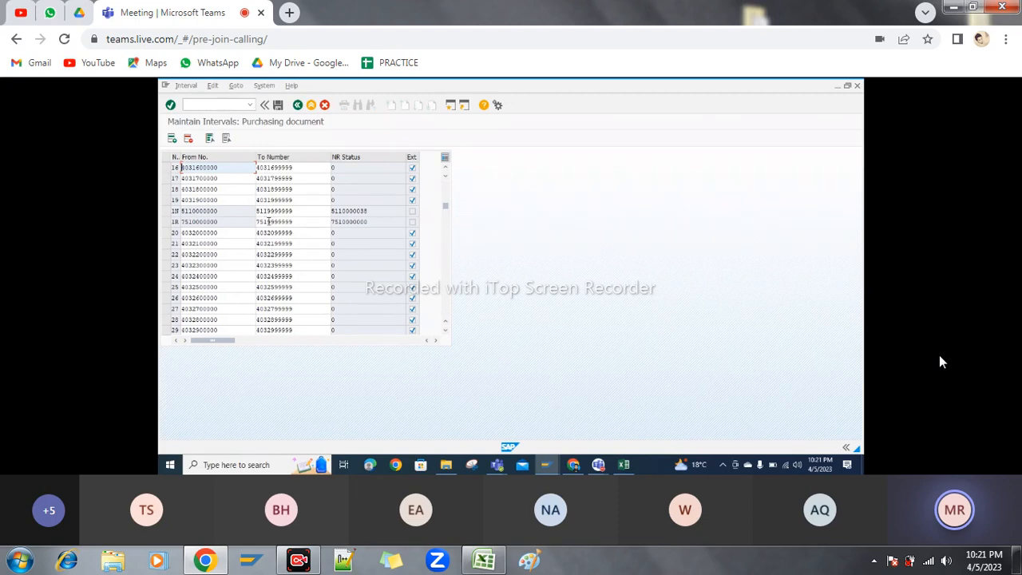
pyautogui.click(268, 221)
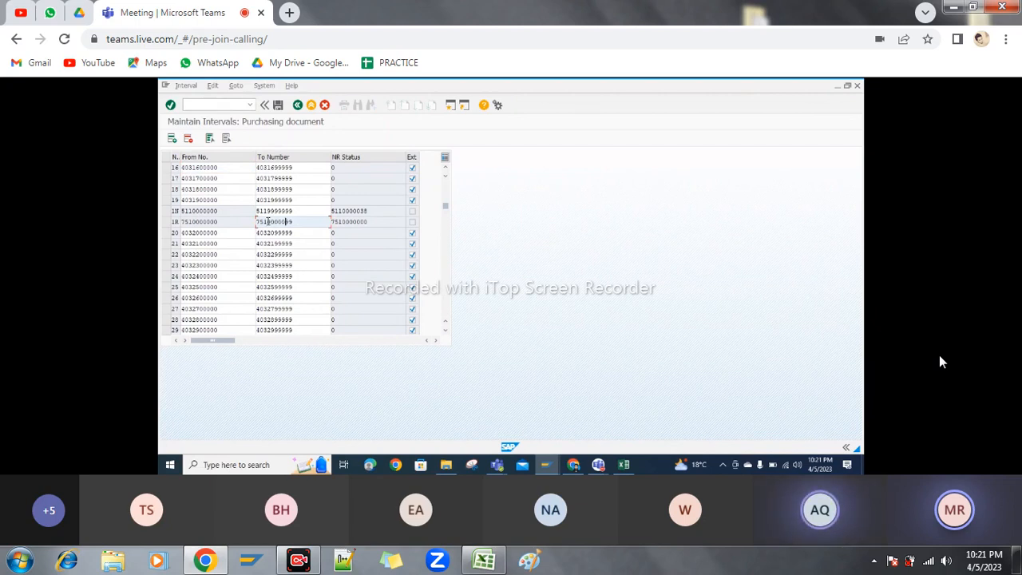
pyautogui.moveTo(229, 221); pyautogui.dragTo(183, 212)
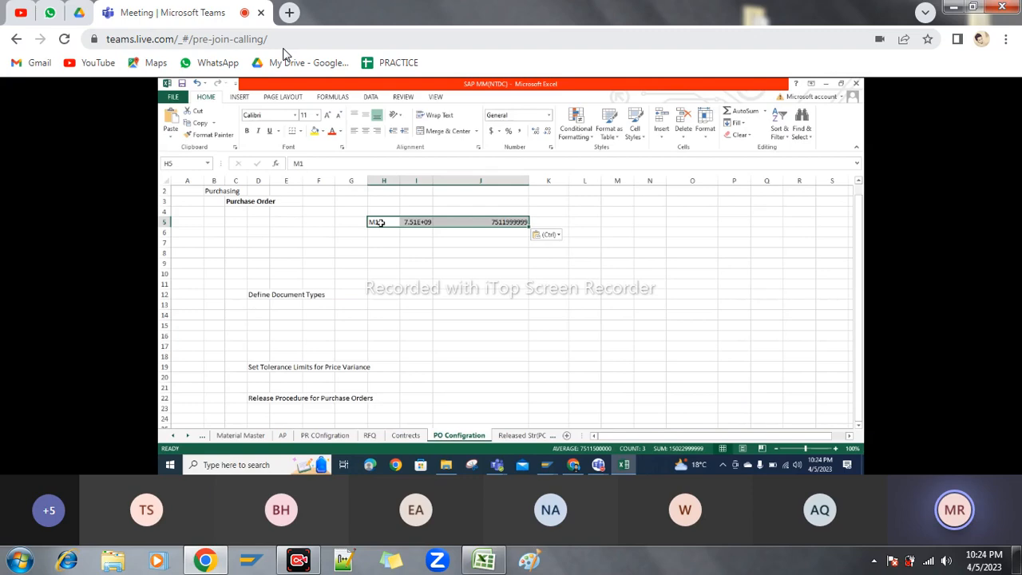
# Switch from the Excel sheet back to SAP and select the NB Standard PO entry among the purchase order document types
pyautogui.click(570, 467)
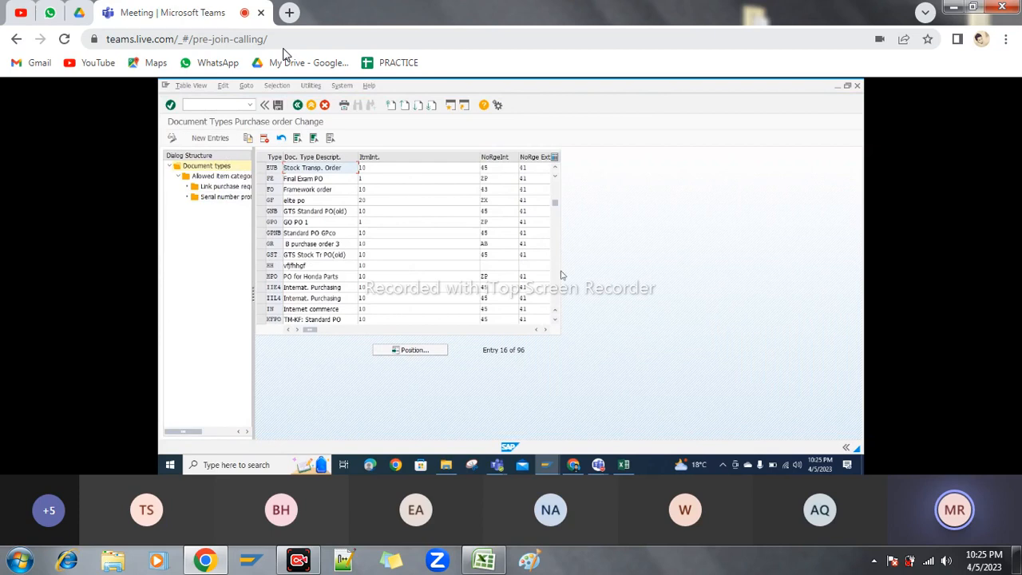
pyautogui.click(556, 268)
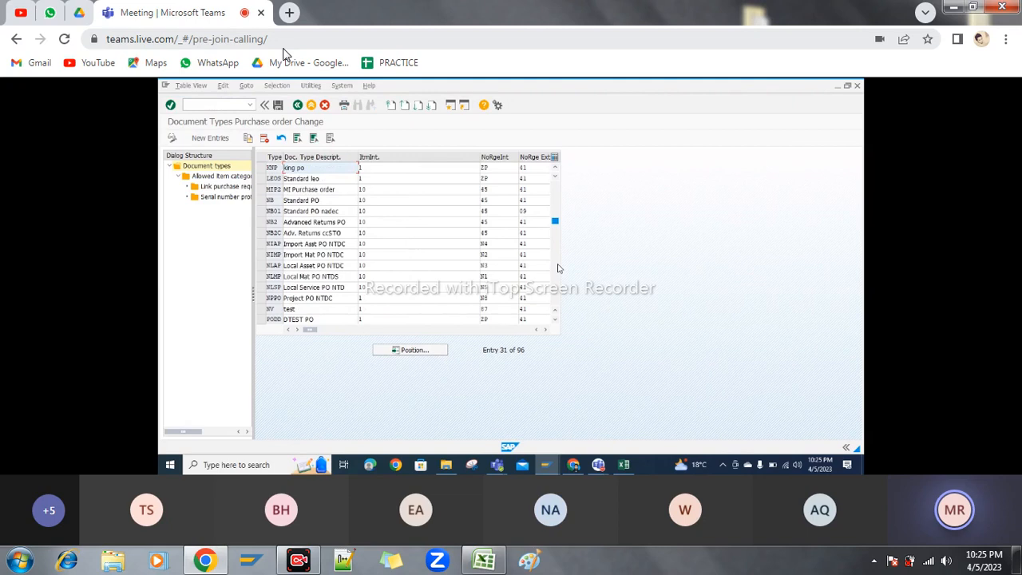
pyautogui.click(262, 200)
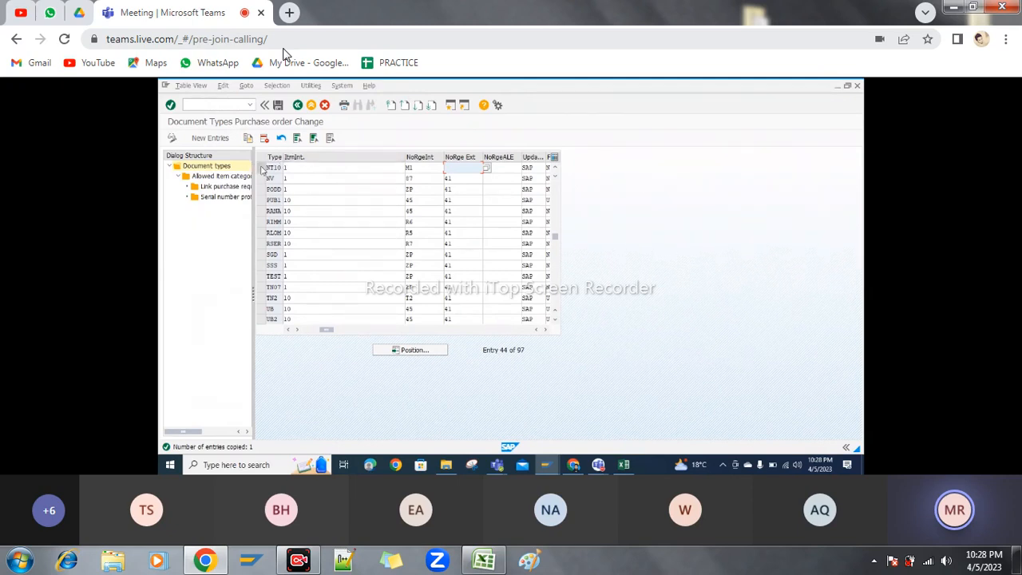
# Open the allowed item categories of document type NT10
pyautogui.click(261, 169)
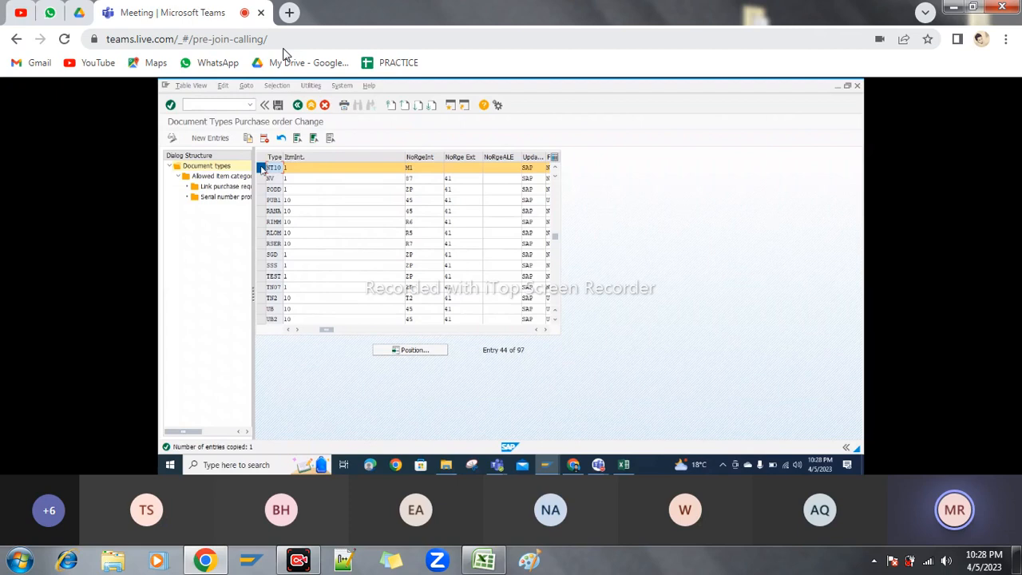
pyautogui.click(222, 175)
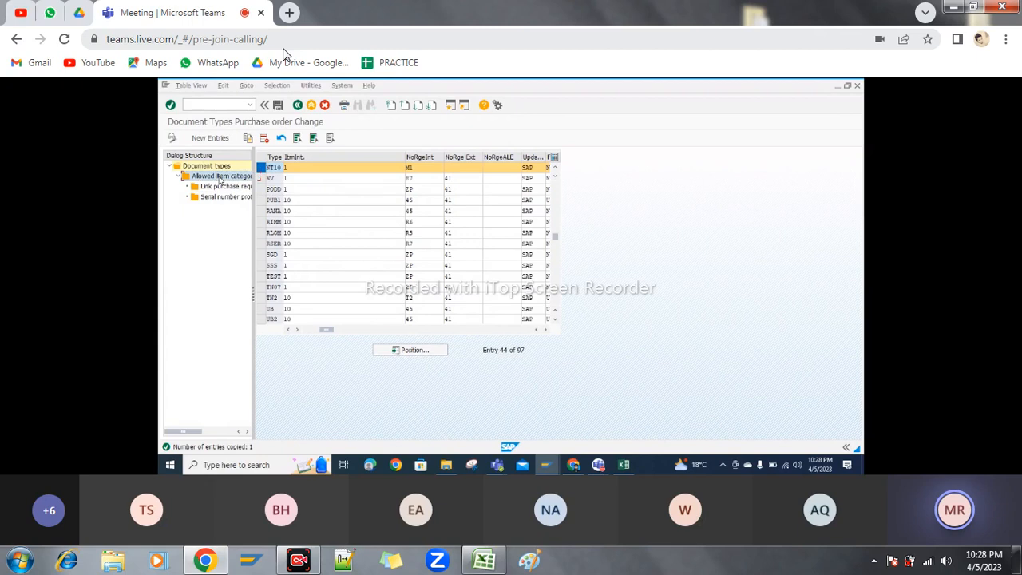
pyautogui.doubleClick(220, 177)
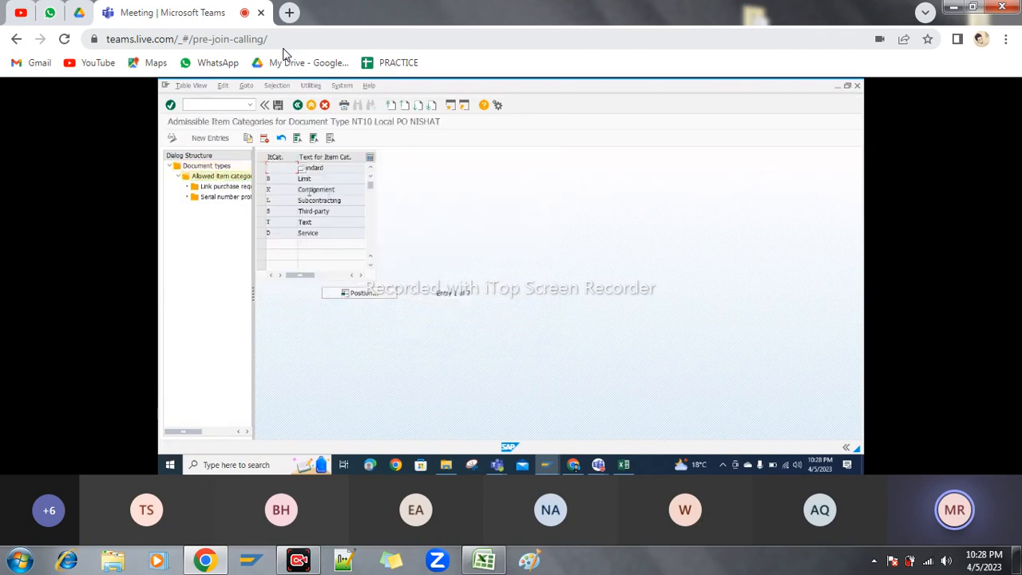
# Open the purchase requisition links for the Standard item category and position the list at requisition document type NB
pyautogui.click(261, 167)
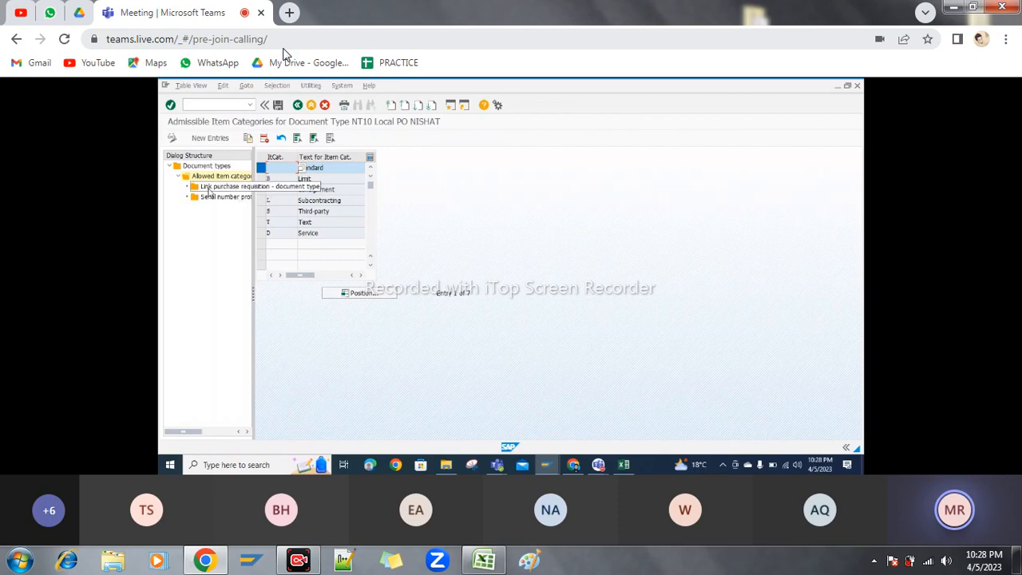
pyautogui.doubleClick(216, 187)
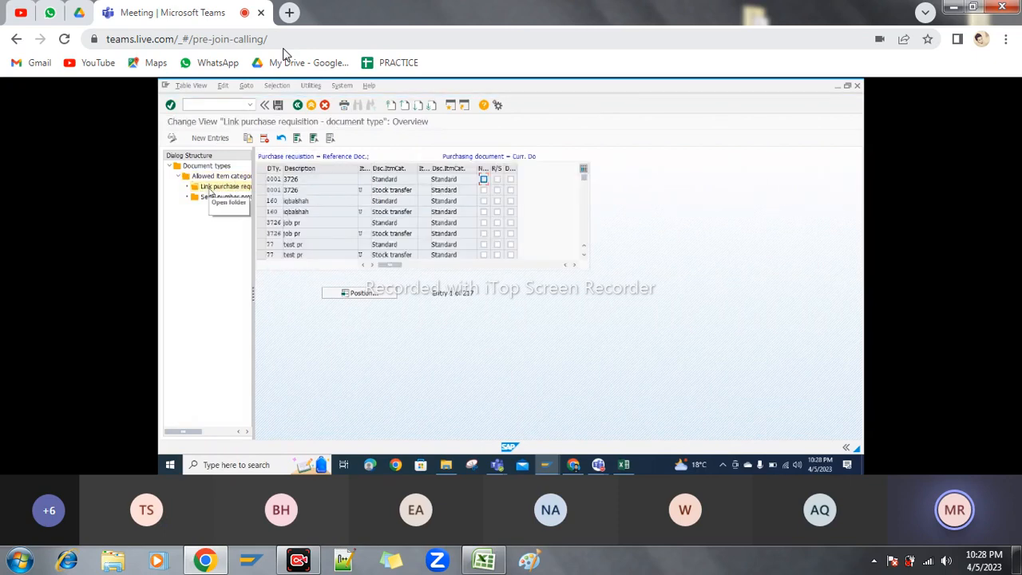
pyautogui.click(378, 293)
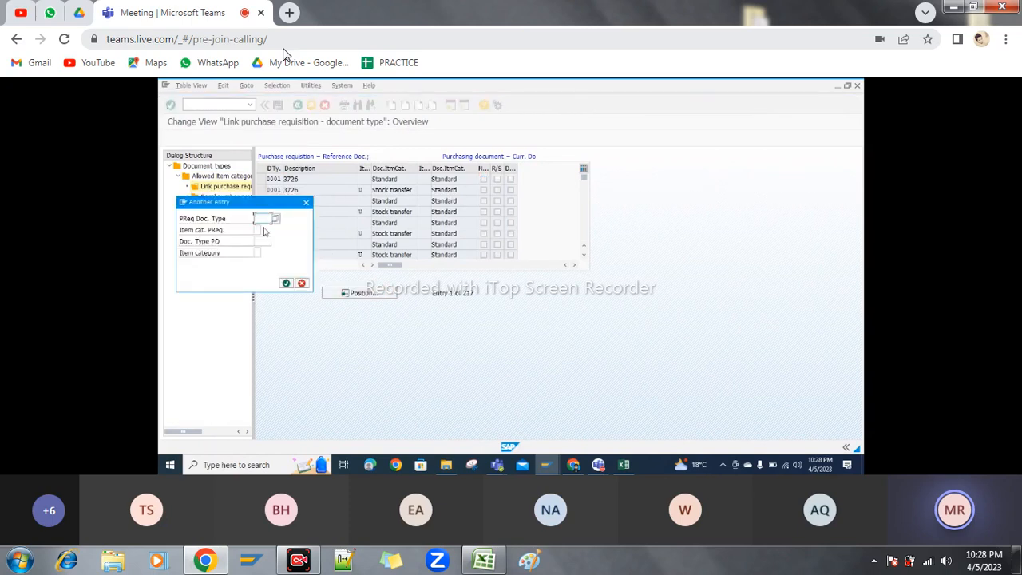
pyautogui.write('NB')
pyautogui.click(262, 229)
pyautogui.press('Return')
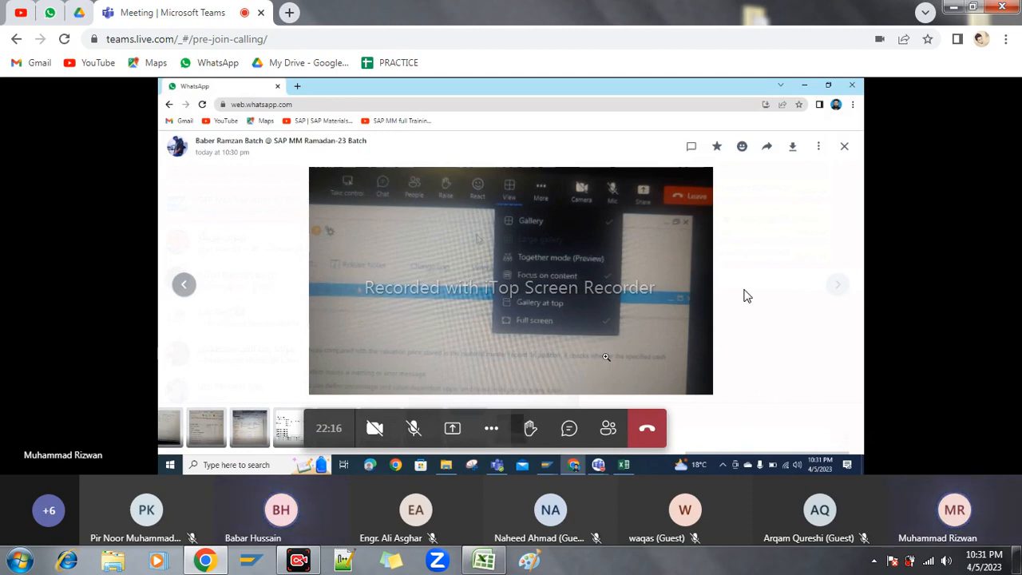
# Show the Teams meeting in full screen
pyautogui.click(411, 429)
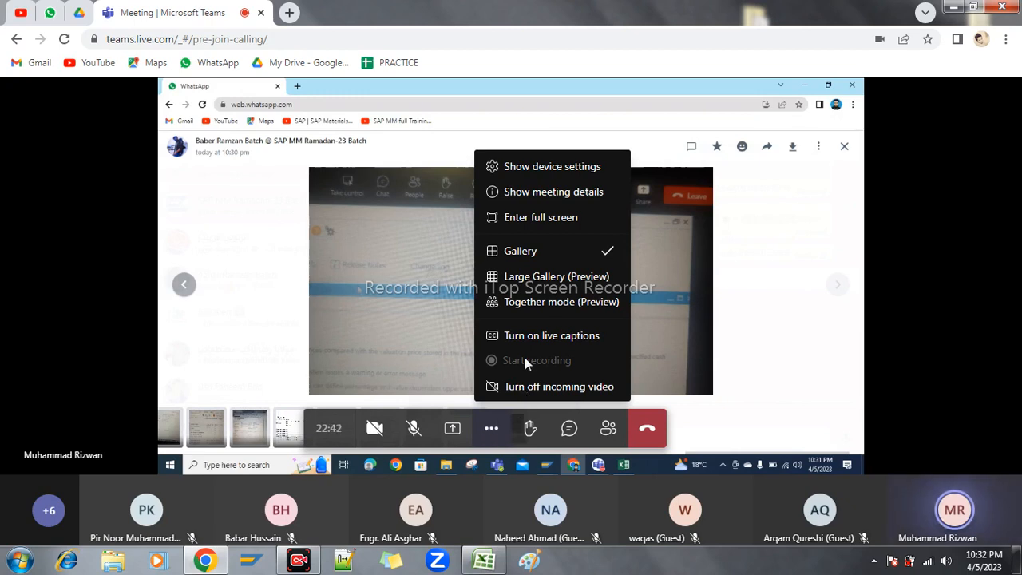
pyautogui.click(537, 218)
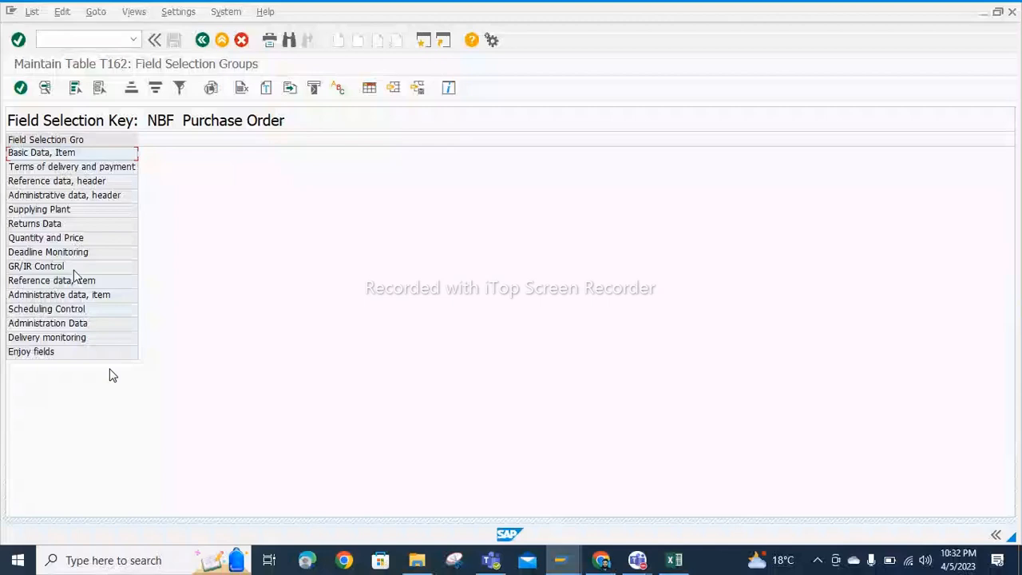
# Return from the NBF screen layout to the implementation guide and look through the Purchase Order activities, including the release procedure
pyautogui.click(203, 40)
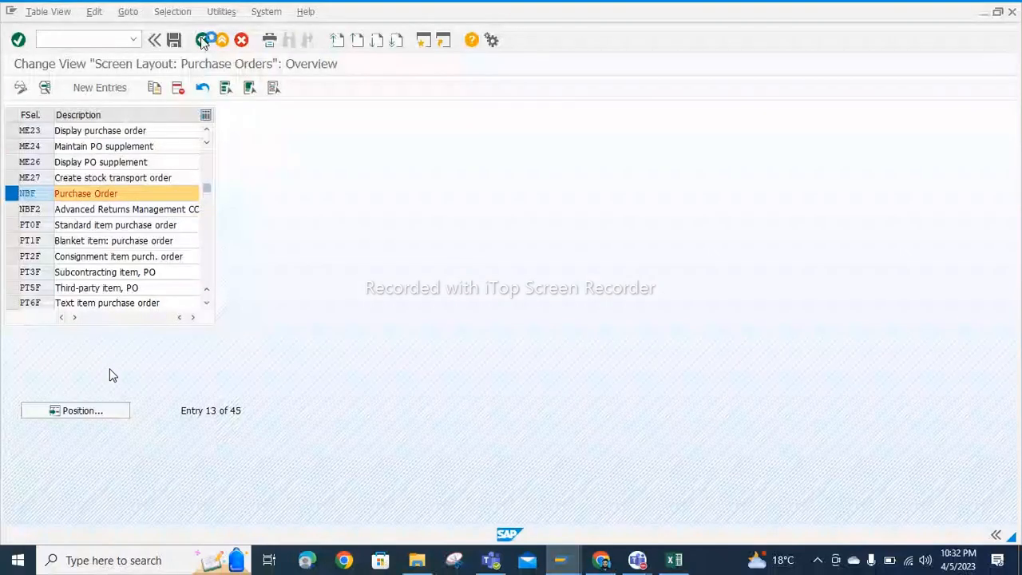
pyautogui.click(203, 40)
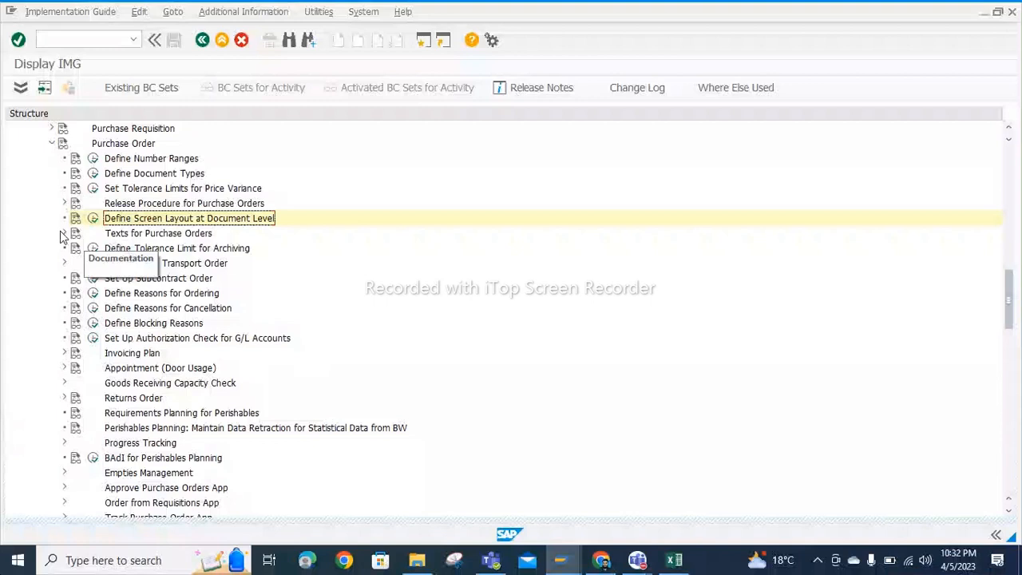
pyautogui.click(49, 144)
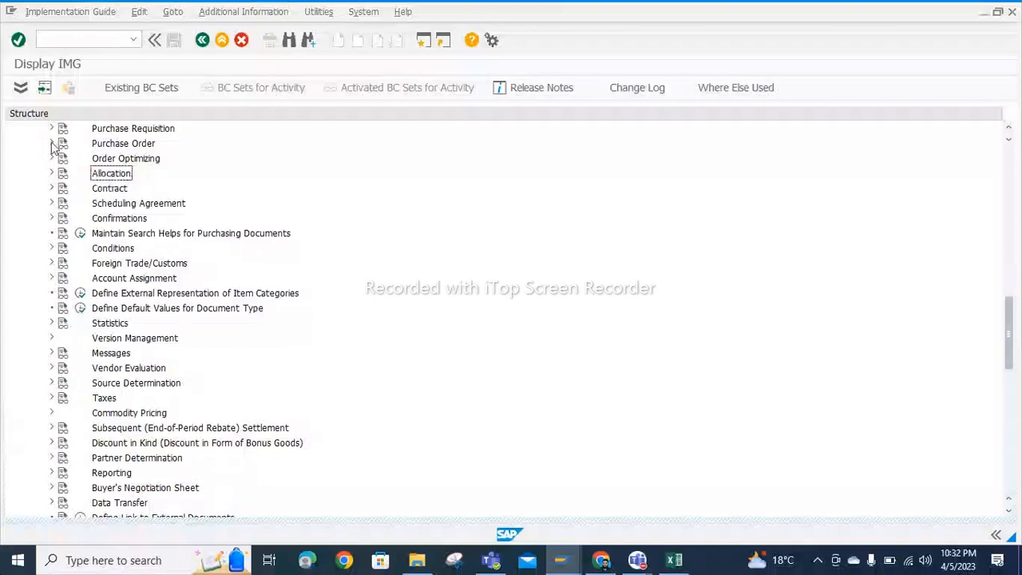
pyautogui.click(51, 143)
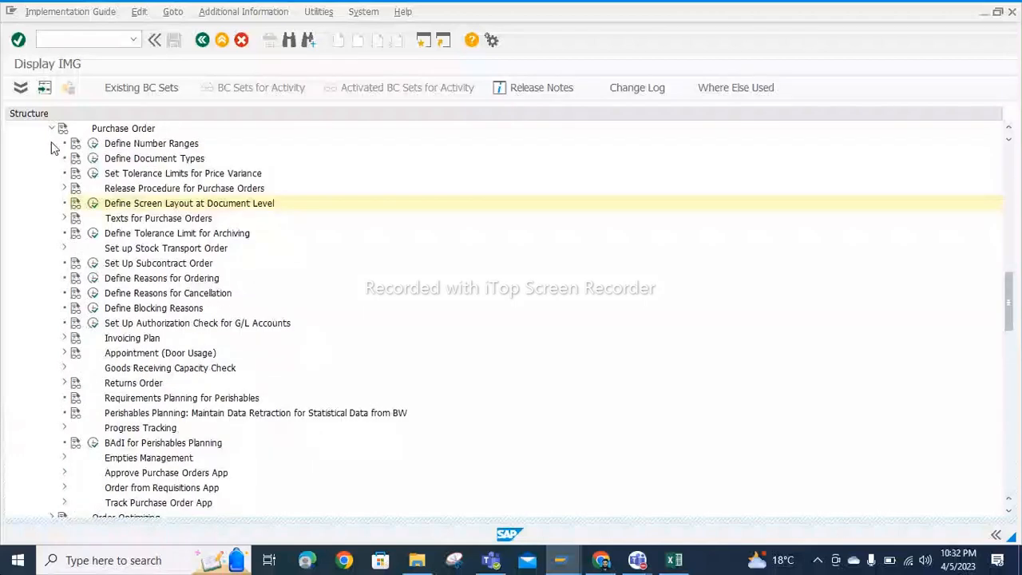
pyautogui.click(64, 190)
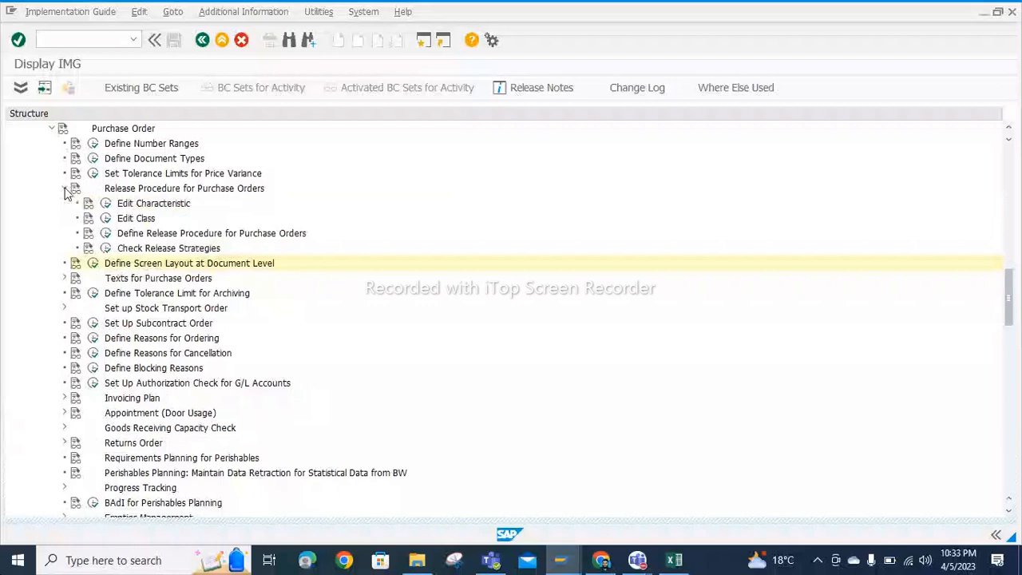
pyautogui.click(65, 190)
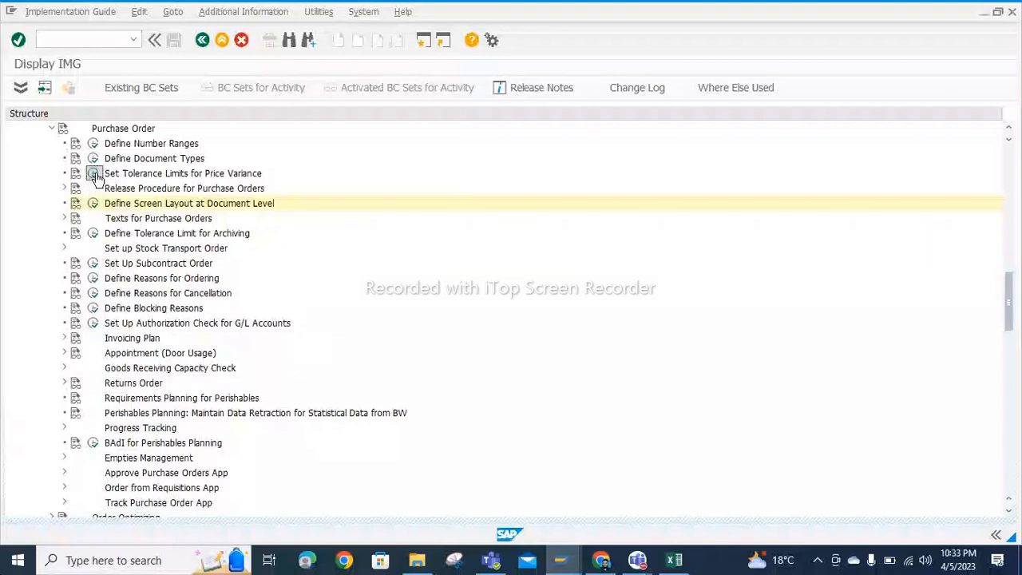
# Open the tolerance limits for price variance, position the list at company code NT10, and return to the implementation guide
pyautogui.click(94, 174)
pyautogui.click(222, 427)
pyautogui.write('nt10')
pyautogui.press('Return')
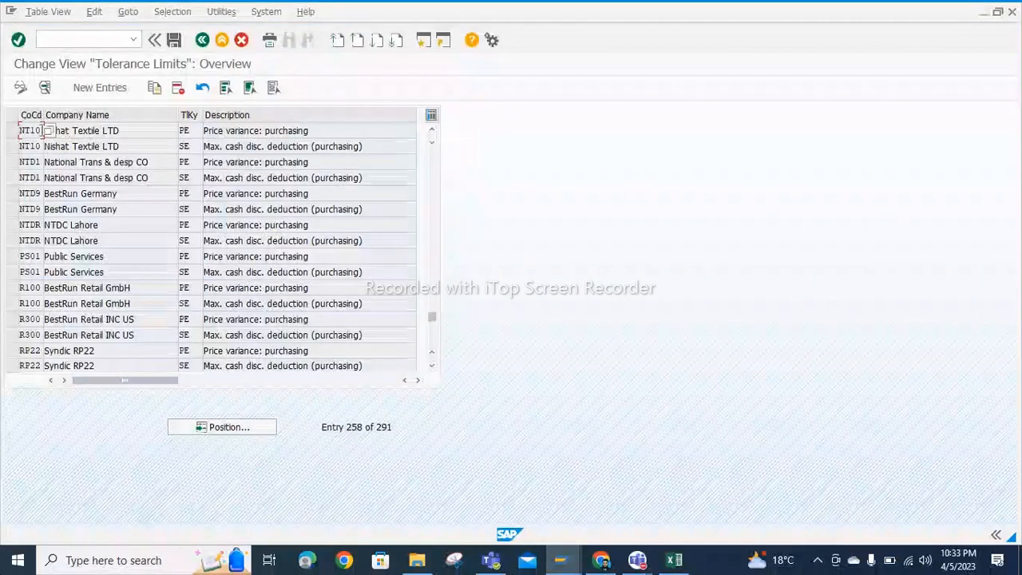
pyautogui.click(202, 40)
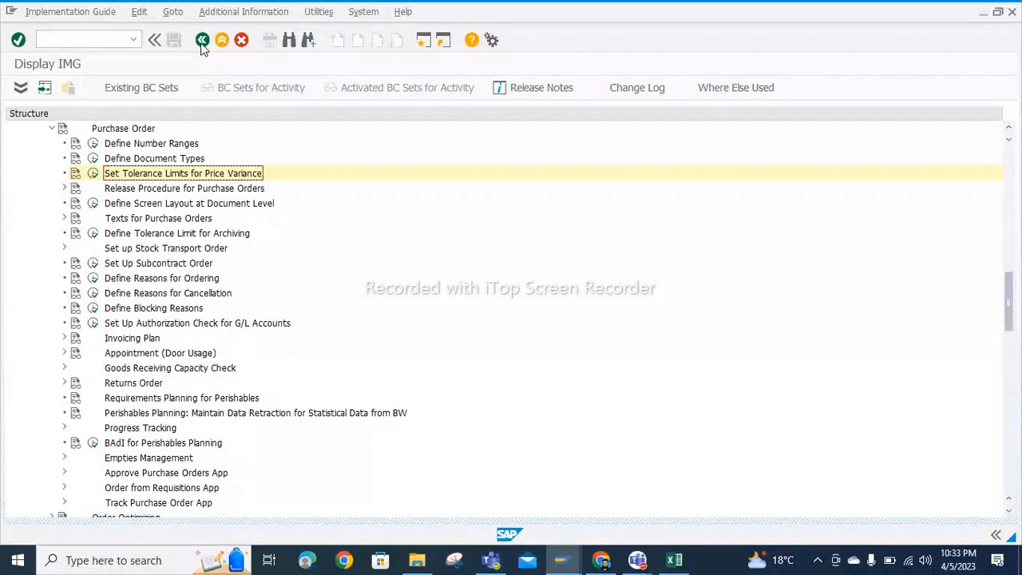
# Return to SAP Easy Access with /n and open ME21N under Logistics, Materials Management, Purchasing, Purchase Order, Create
pyautogui.click(101, 40)
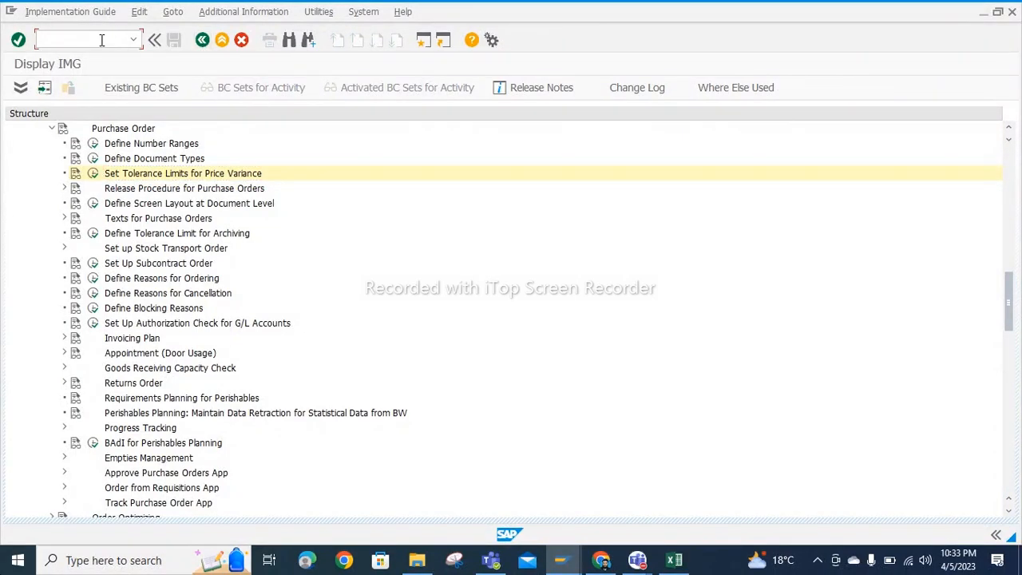
pyautogui.write('/n')
pyautogui.press('Return')
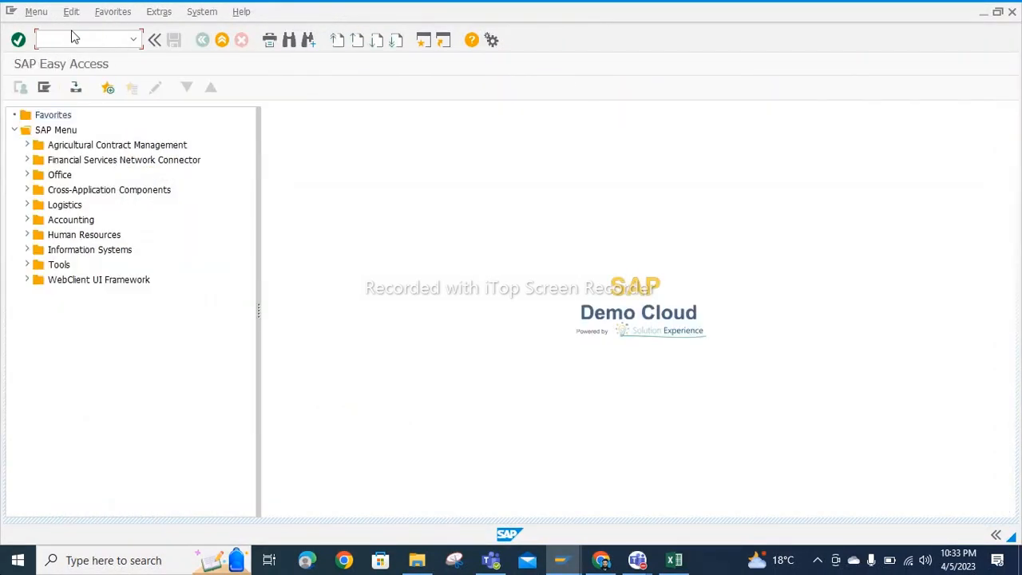
pyautogui.click(27, 204)
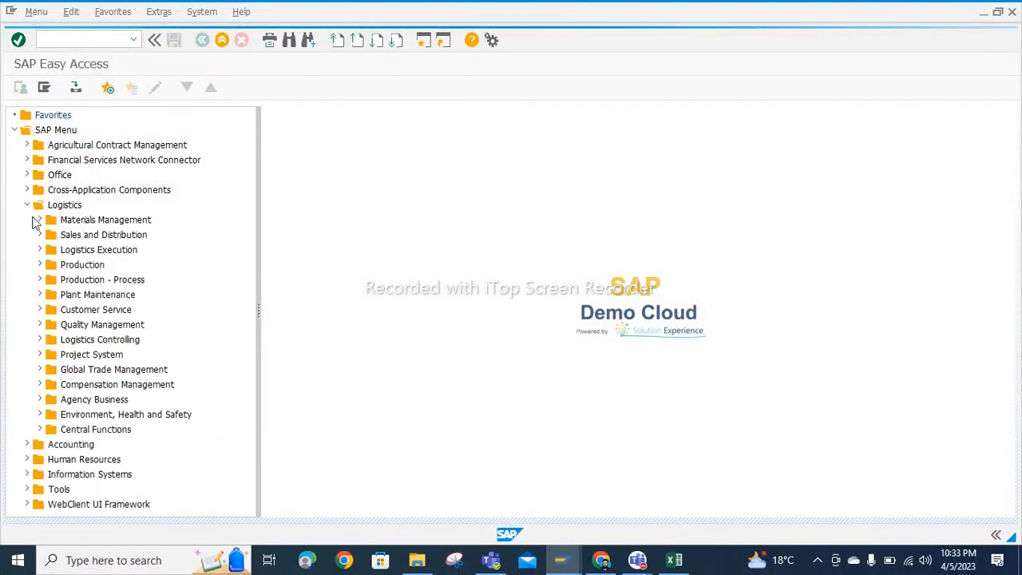
pyautogui.click(38, 219)
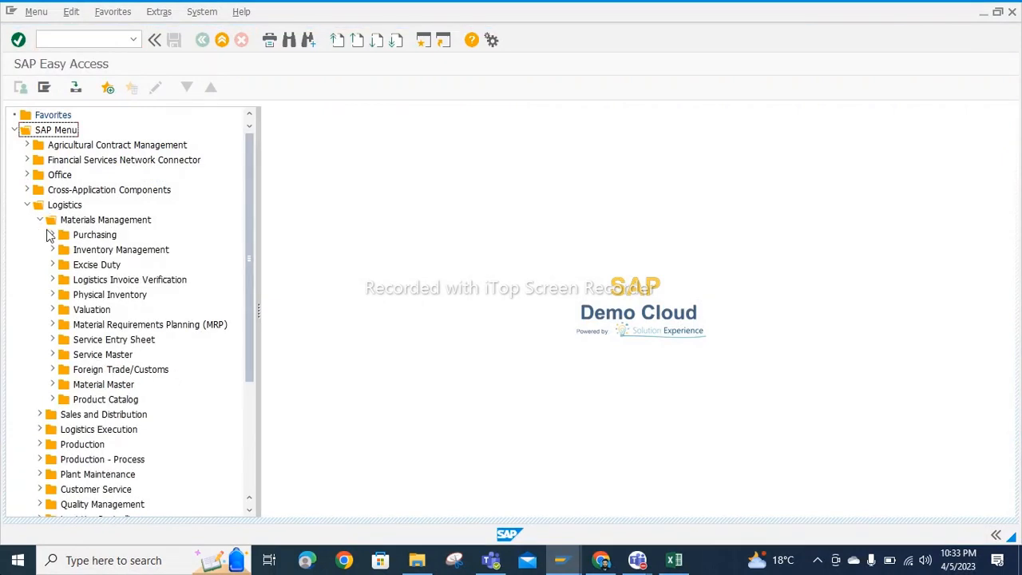
pyautogui.click(52, 235)
pyautogui.click(66, 250)
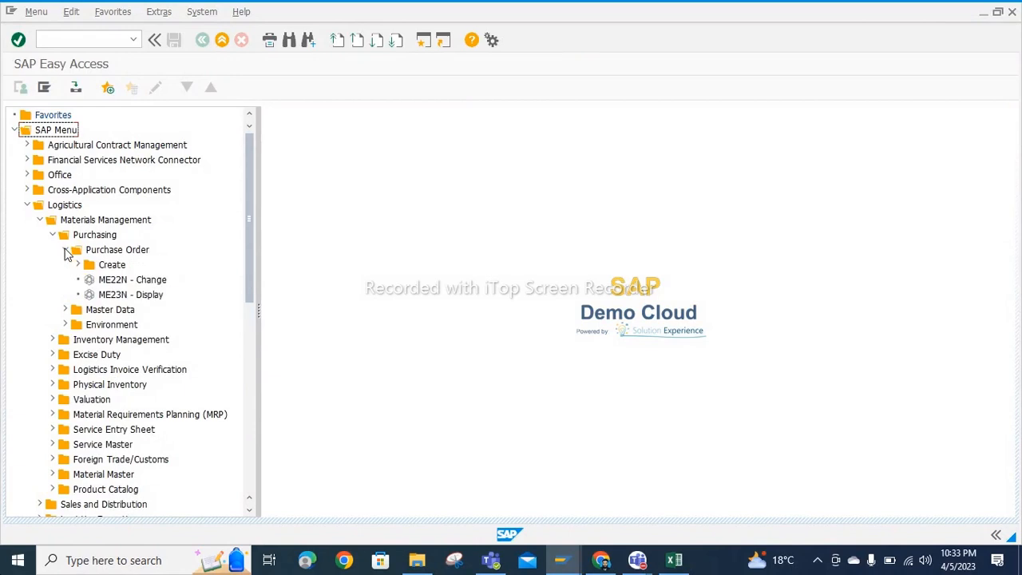
pyautogui.click(78, 265)
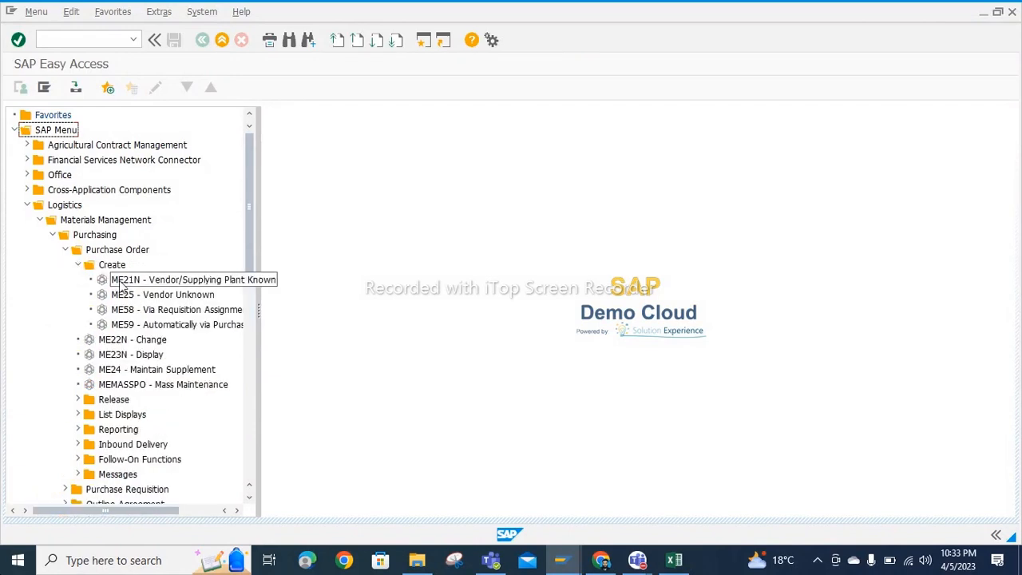
pyautogui.doubleClick(121, 285)
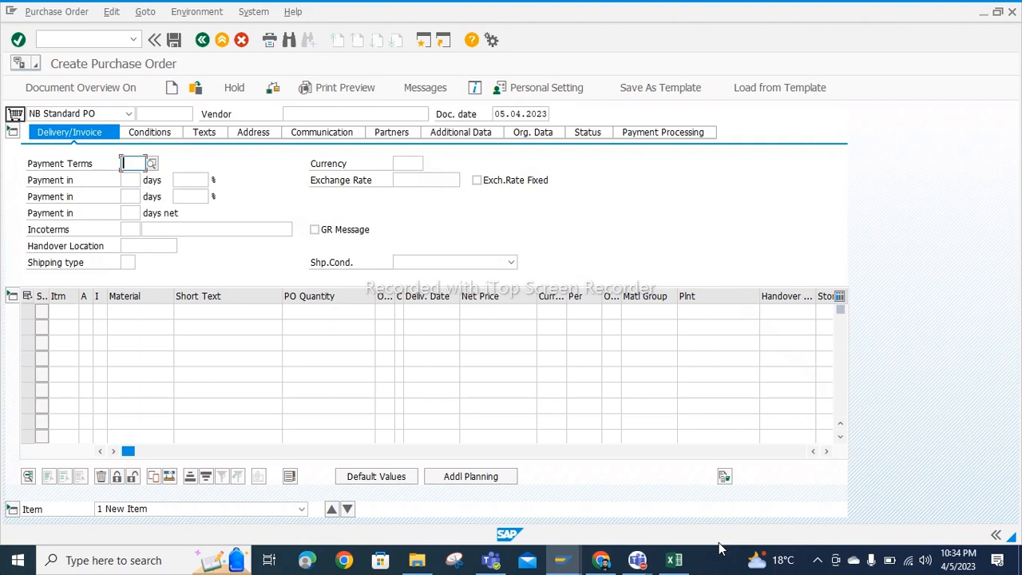
# Look over the header conditions of the new purchase order and open its order type selection
pyautogui.moveTo(615, 552)
pyautogui.click(154, 134)
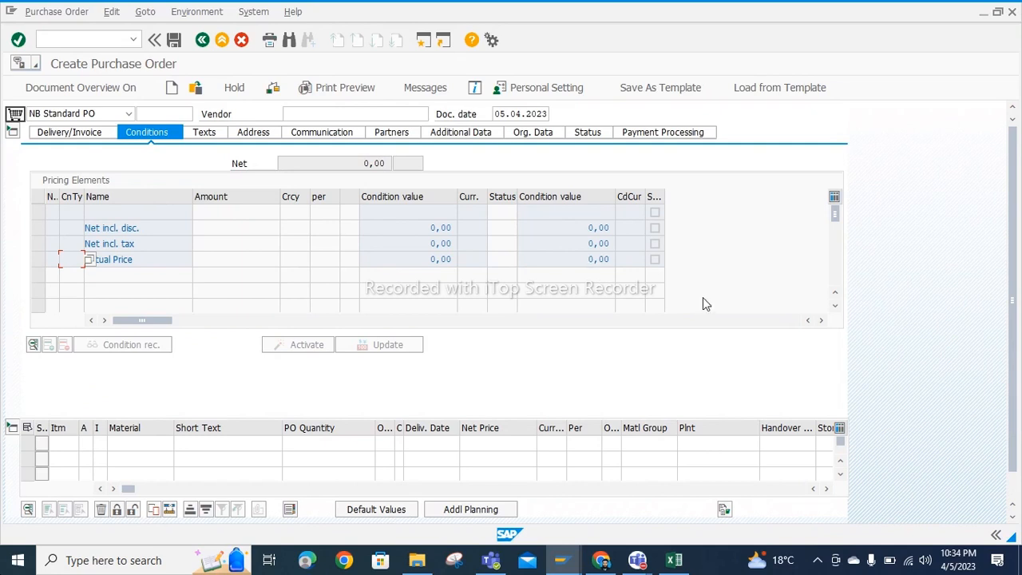
pyautogui.scroll(-2, 1012, 238)
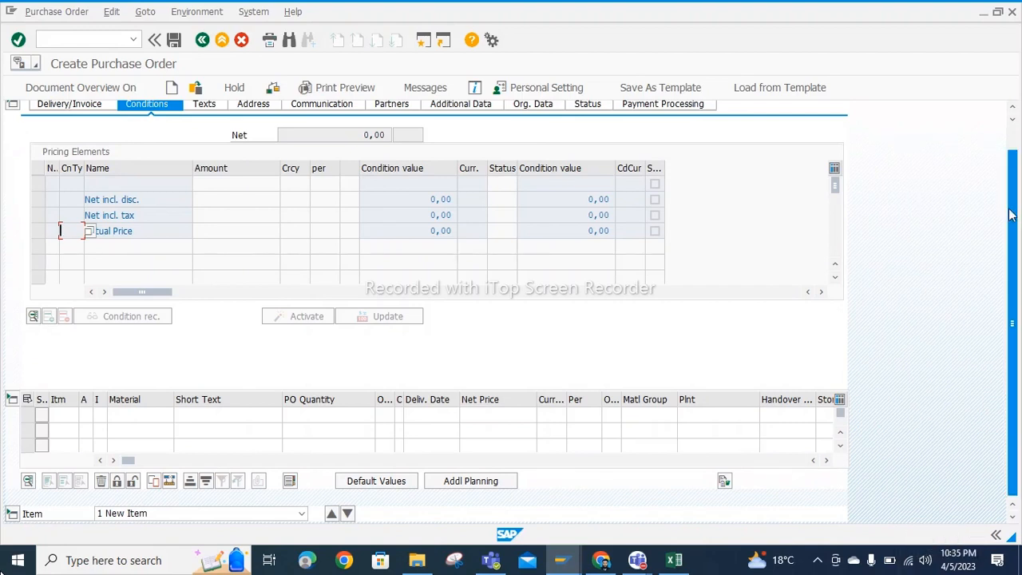
pyautogui.moveTo(1010, 216); pyautogui.dragTo(1013, 160)
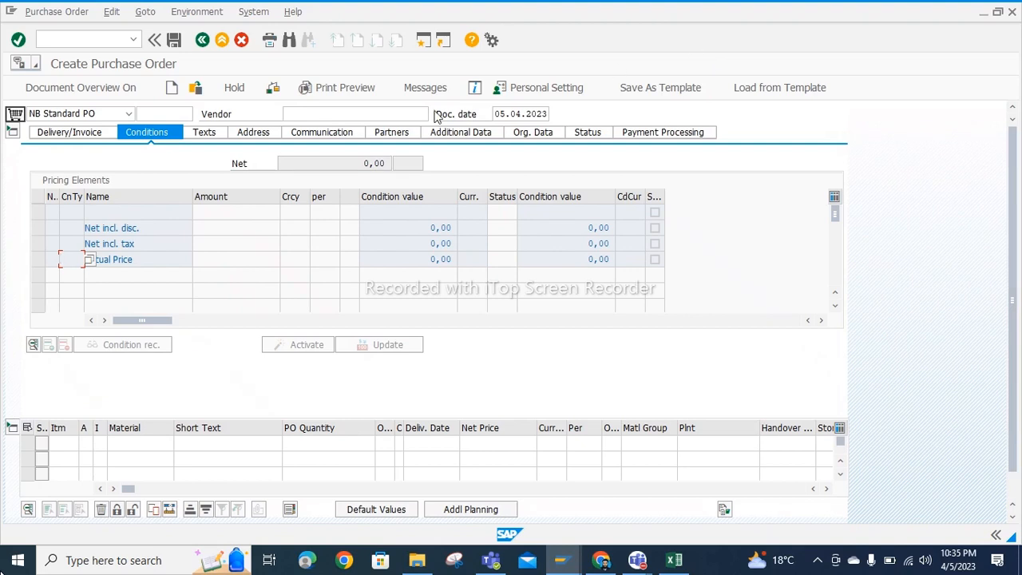
pyautogui.click(128, 116)
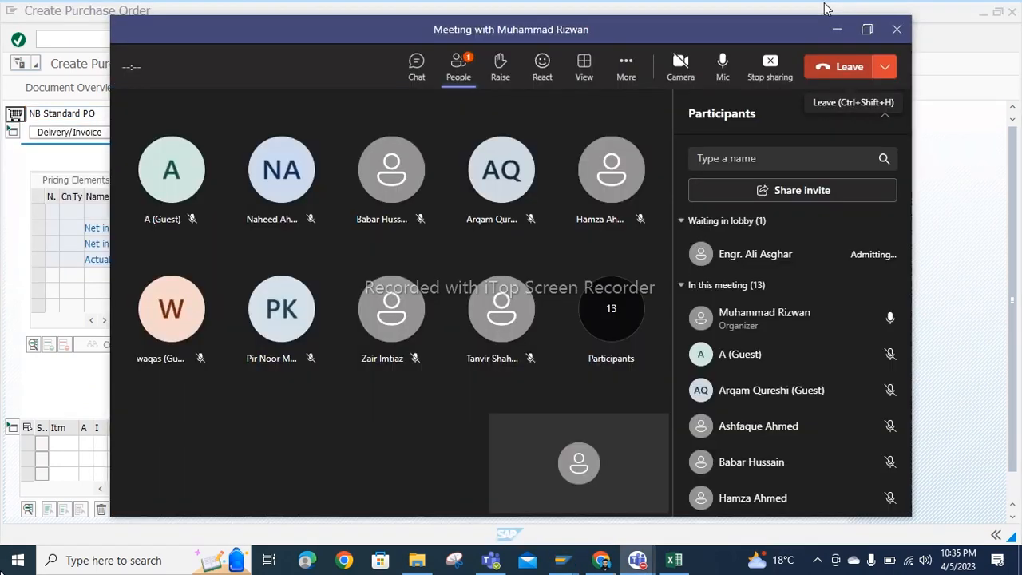
pyautogui.click(827, 8)
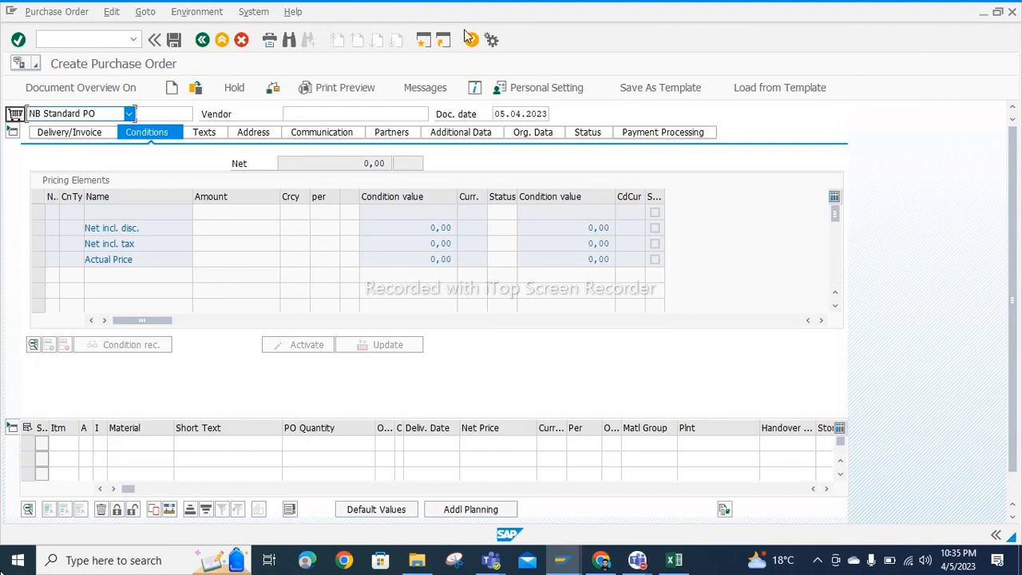
# Review the option for showing keys within dropdown lists in the SAP GUI Visualization 1 settings
pyautogui.click(491, 42)
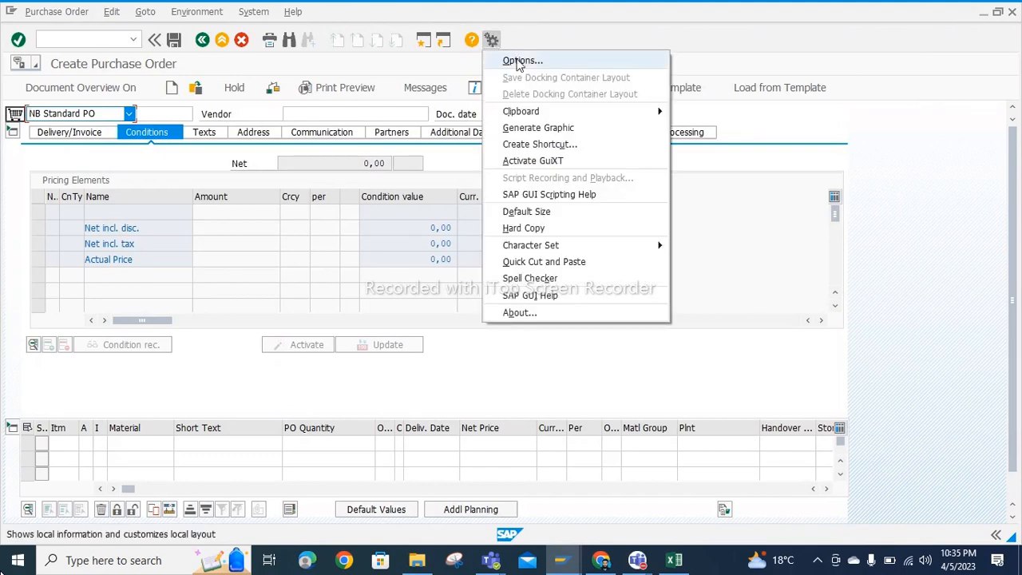
pyautogui.click(519, 62)
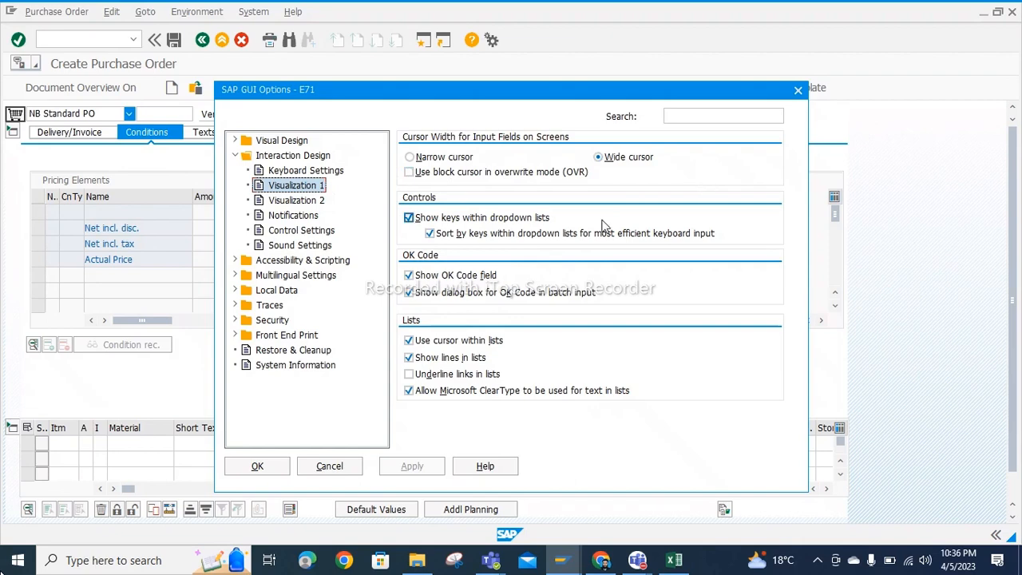
pyautogui.click(798, 90)
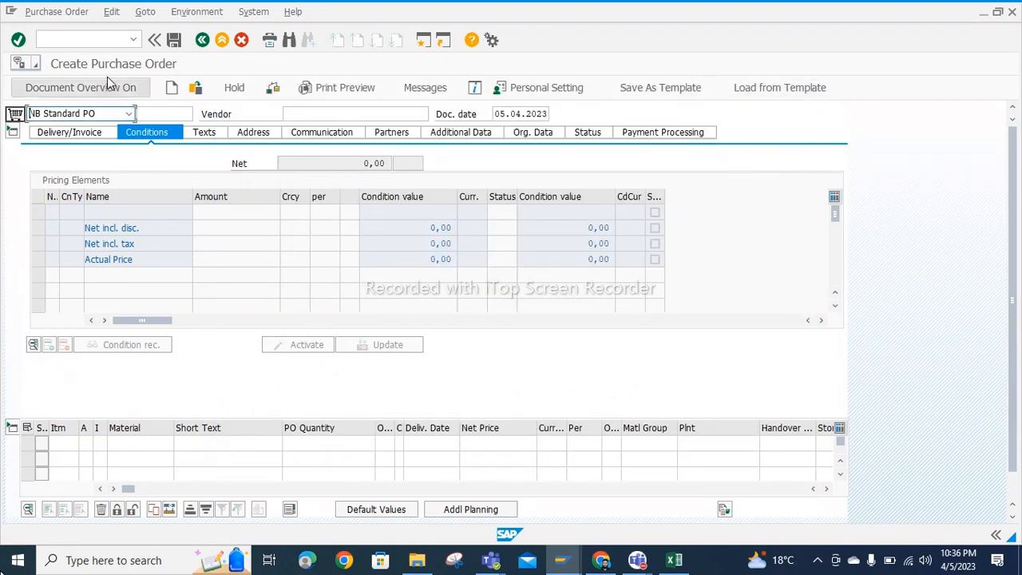
# Set the order type to NT10 Local PO NISHAT and the purchasing organization to NT10
pyautogui.click(130, 113)
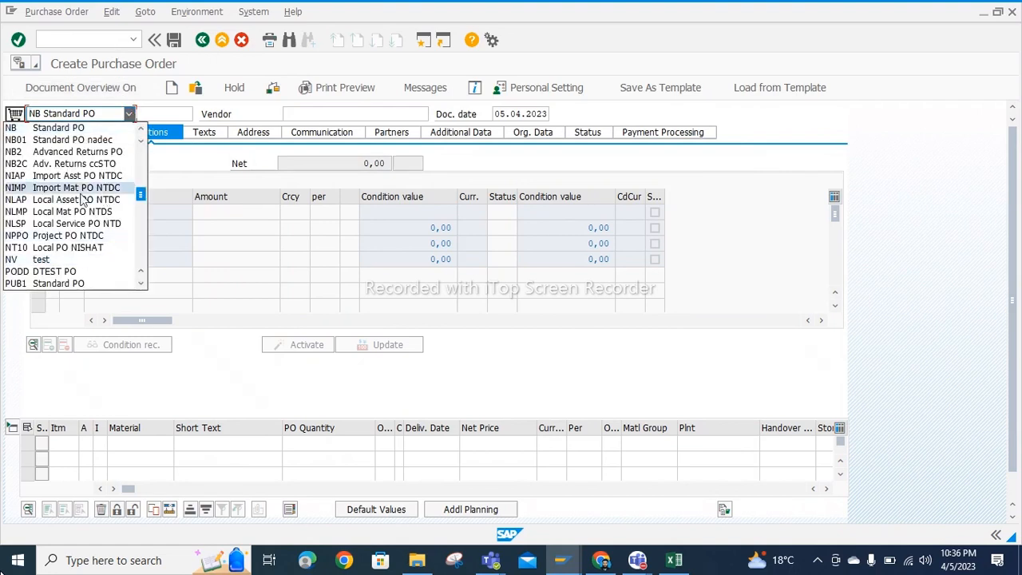
pyautogui.click(16, 249)
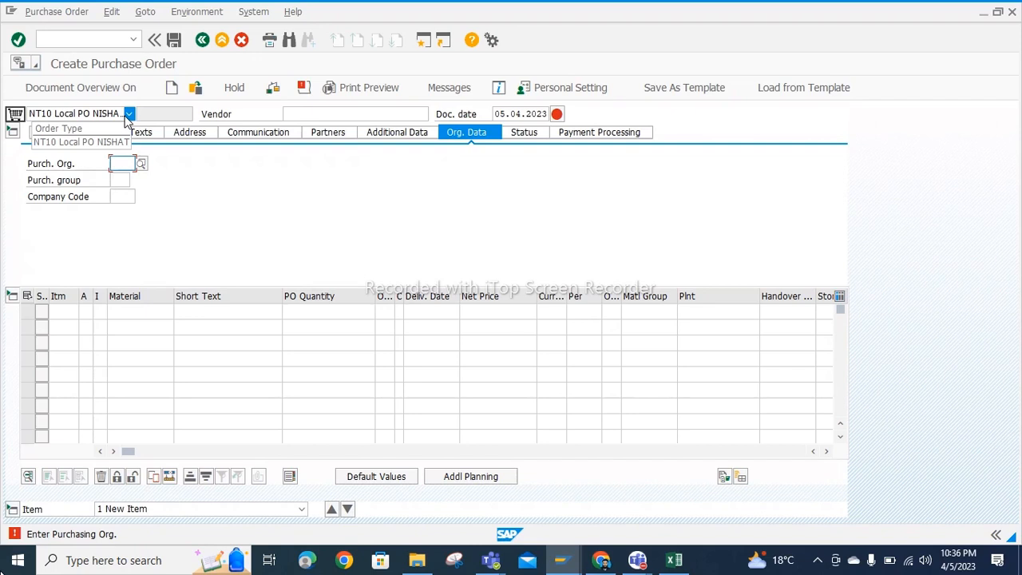
pyautogui.click(221, 168)
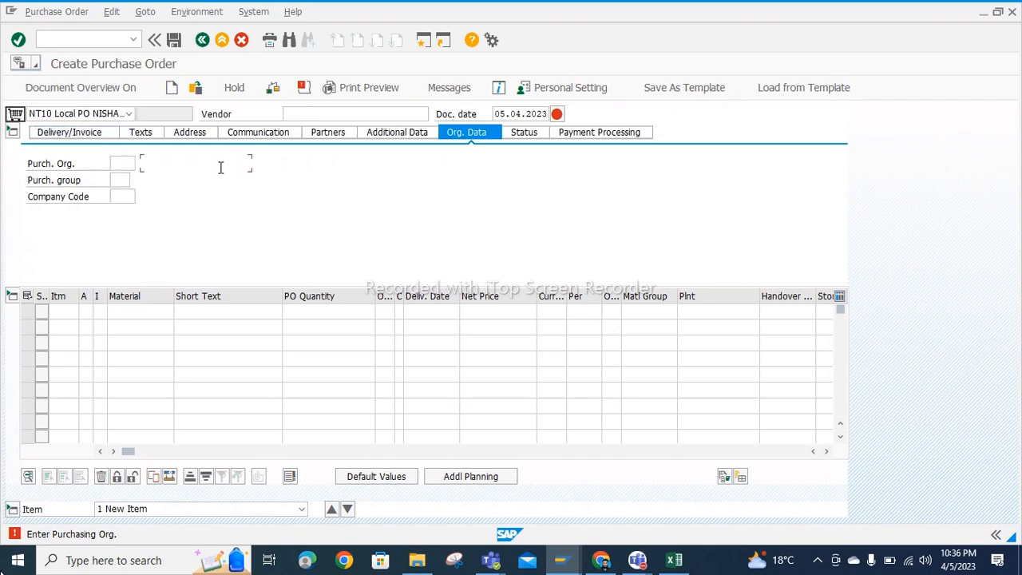
pyautogui.click(121, 163)
pyautogui.write('nt1')
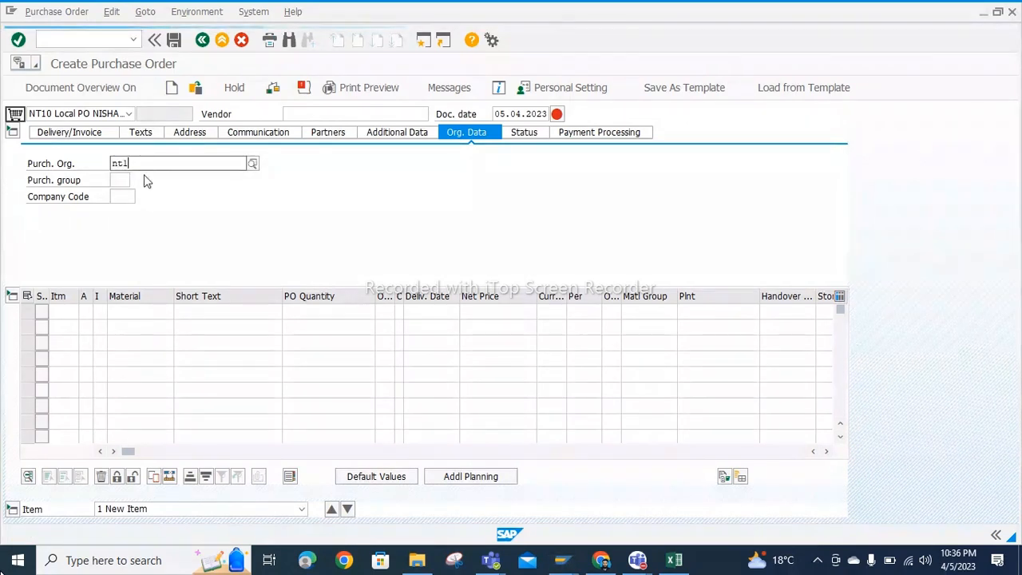
pyautogui.click(142, 201)
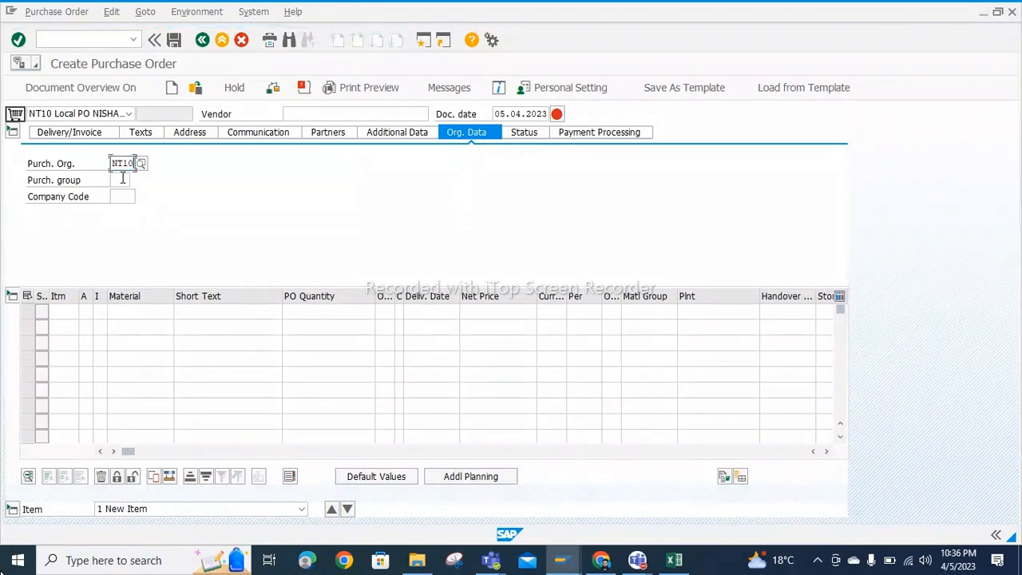
# Look up the purchasing group in the Enterprise Structure sheet of the Excel workbook SAP MM(NTDC), and return to the SAP purchase order
pyautogui.click(121, 180)
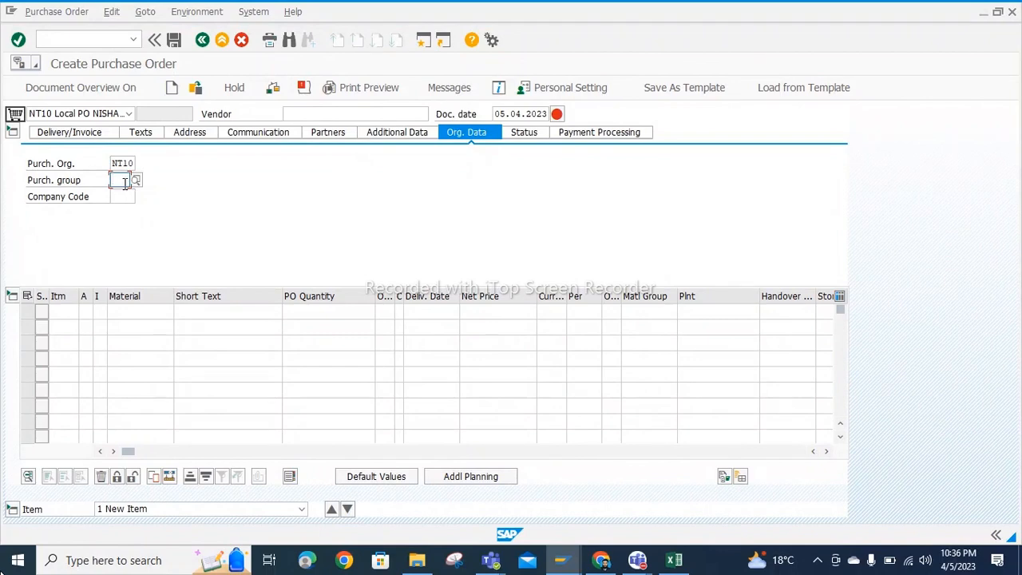
pyautogui.click(674, 560)
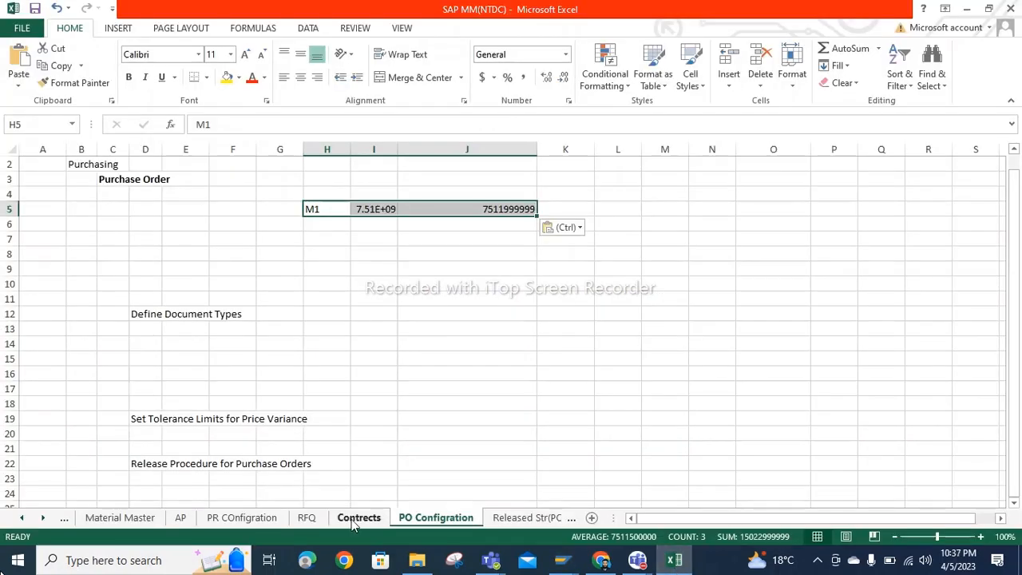
pyautogui.click(131, 519)
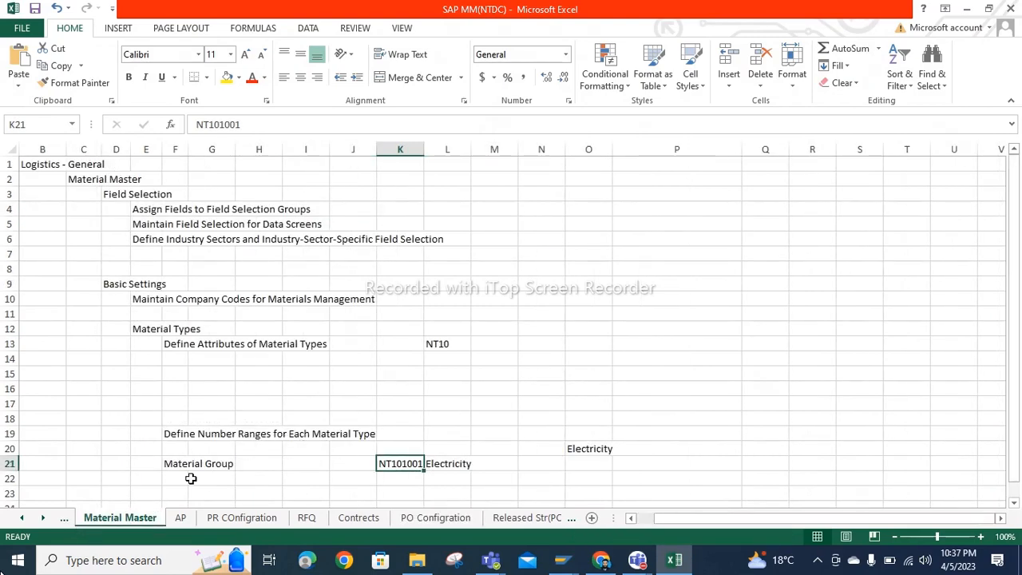
pyautogui.click(64, 519)
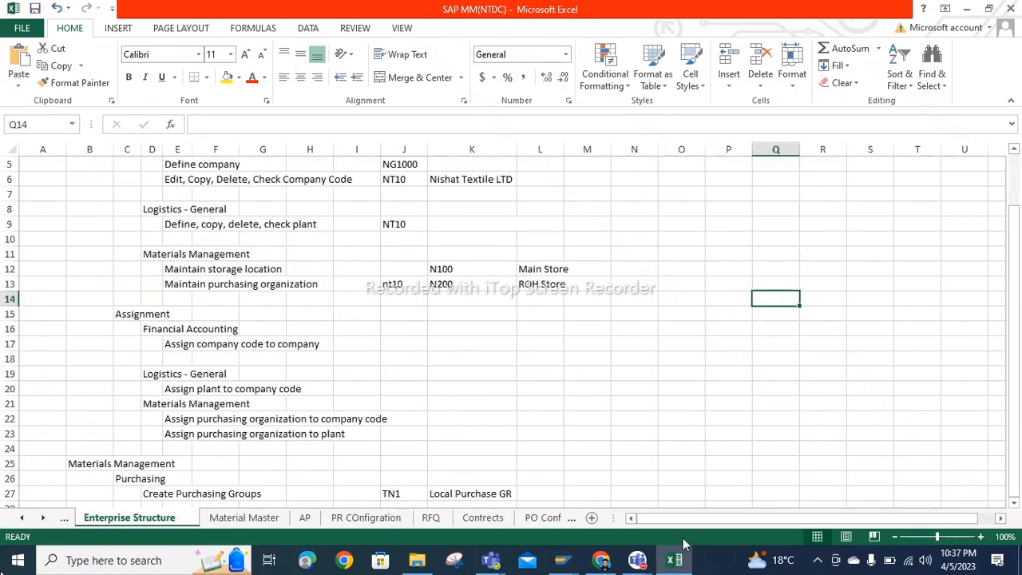
pyautogui.click(561, 560)
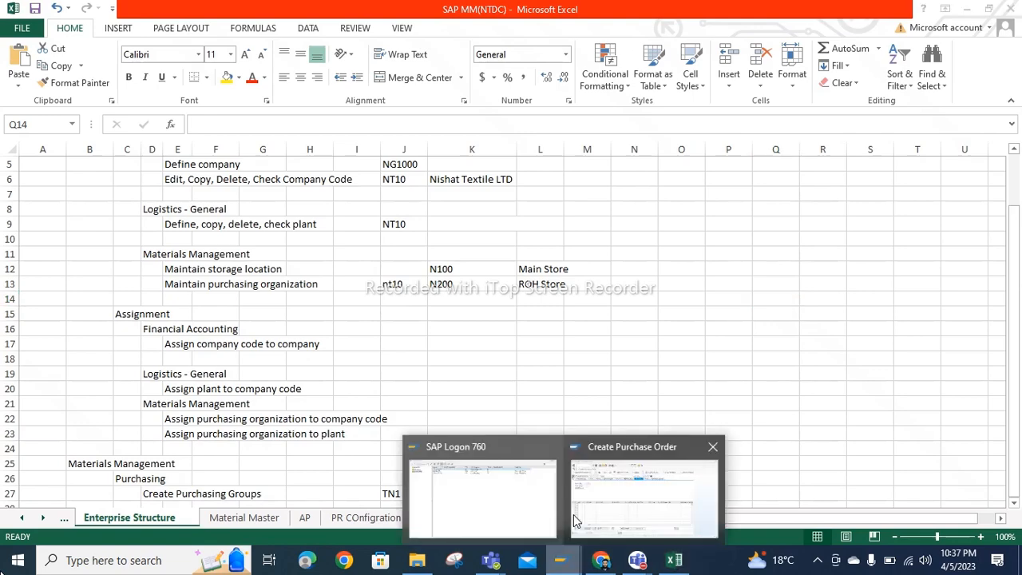
pyautogui.click(615, 495)
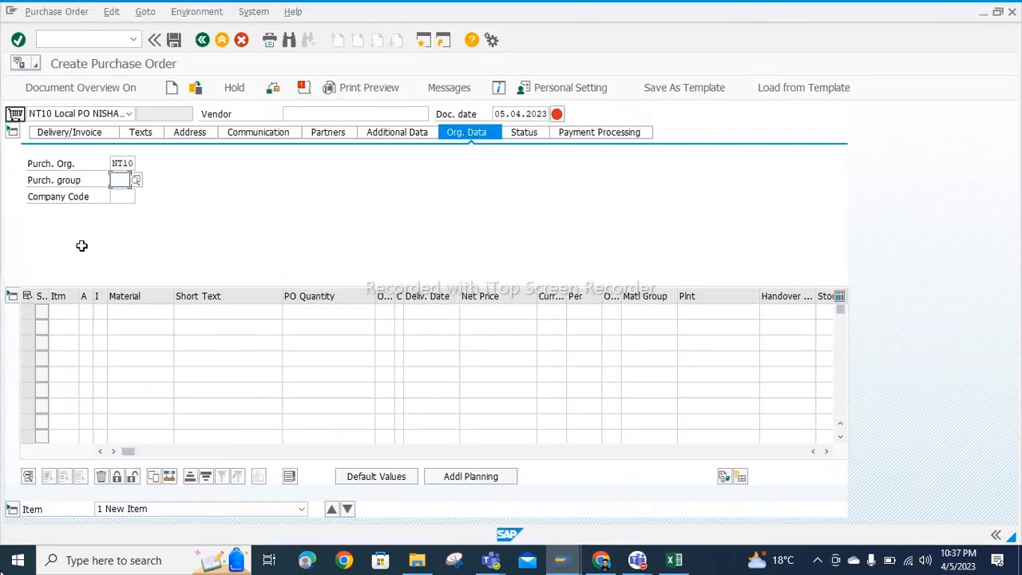
# Set the purchasing group to TN1 and the company code to NT10 in the organizational data
pyautogui.write('T')
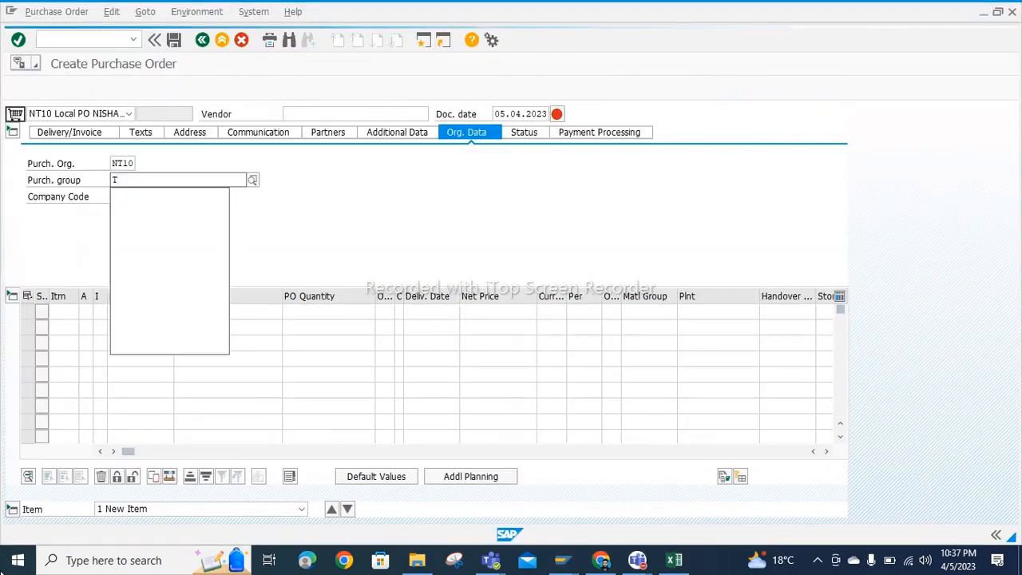
pyautogui.write('n')
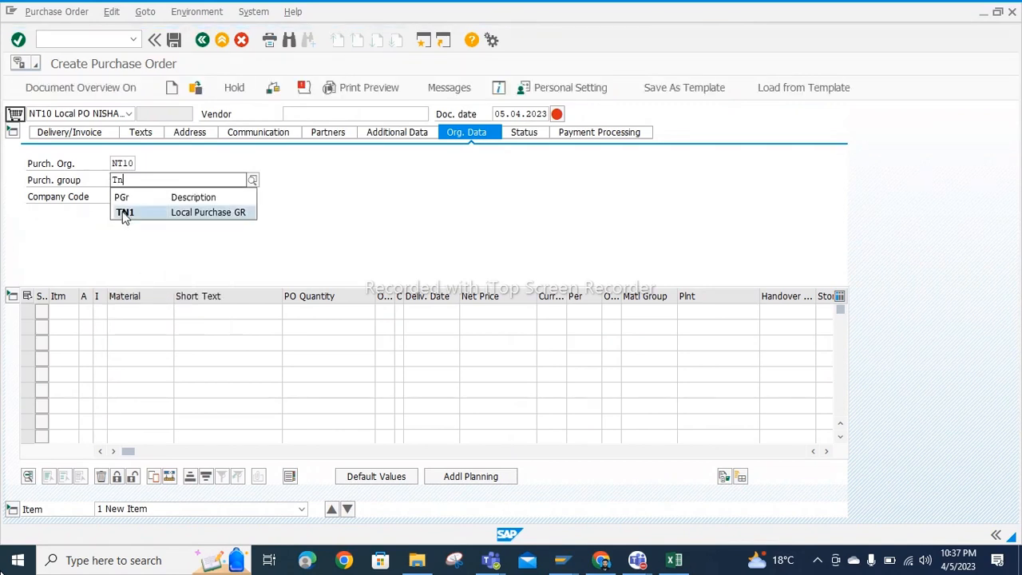
pyautogui.click(124, 213)
pyautogui.click(118, 196)
pyautogui.write('n')
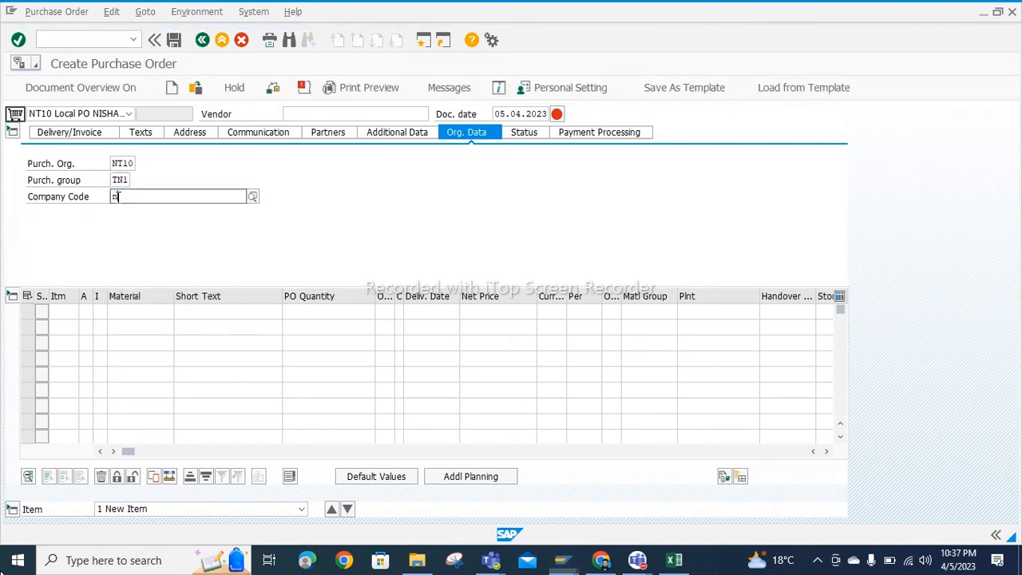
pyautogui.write('t')
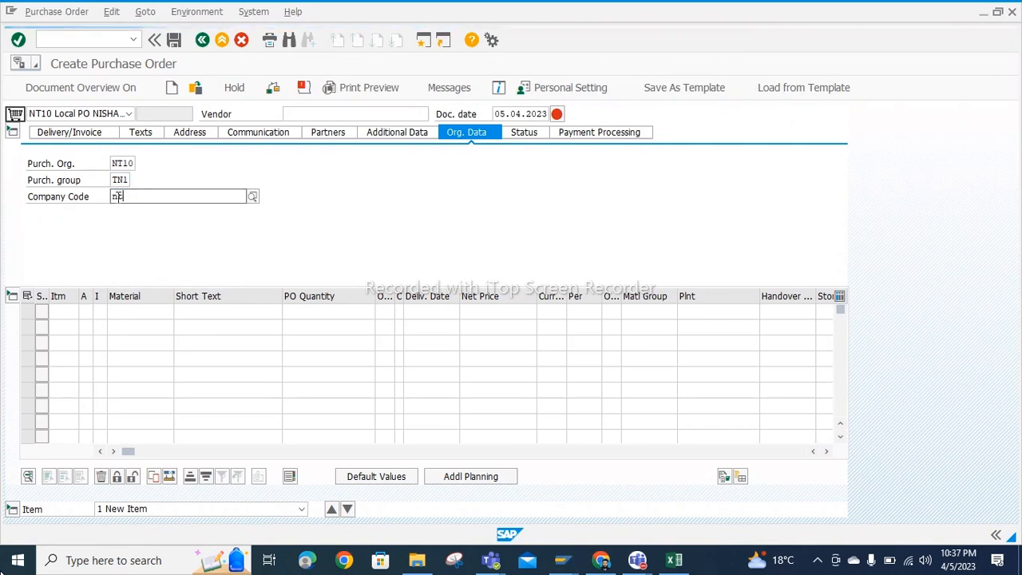
pyautogui.write('1')
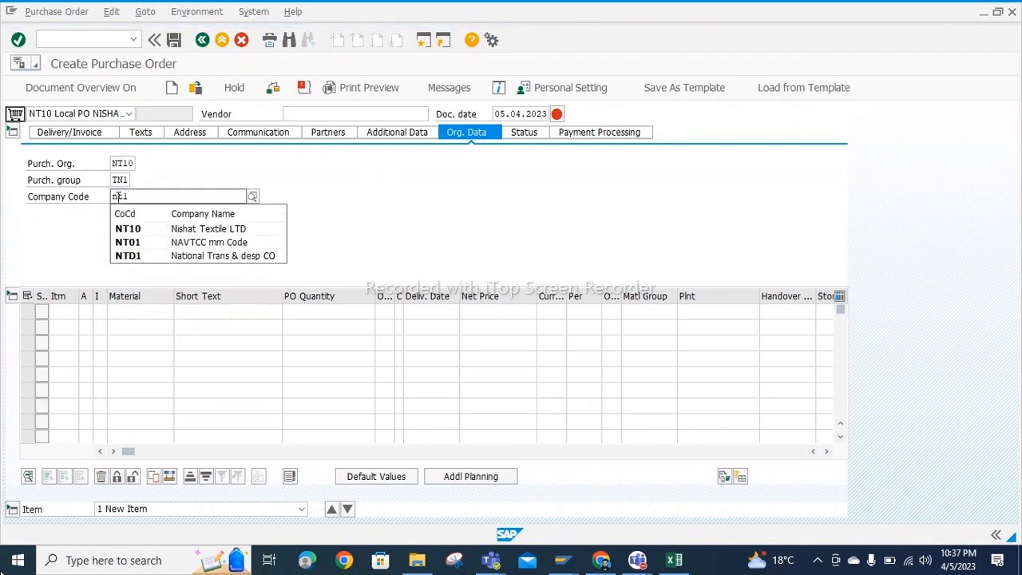
pyautogui.write('0')
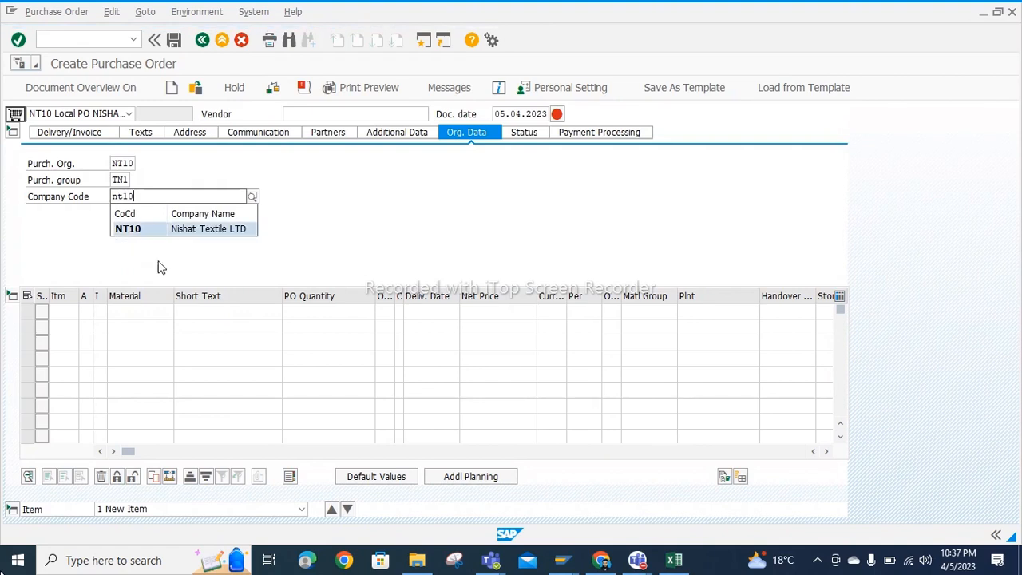
pyautogui.click(152, 238)
pyautogui.press('Return')
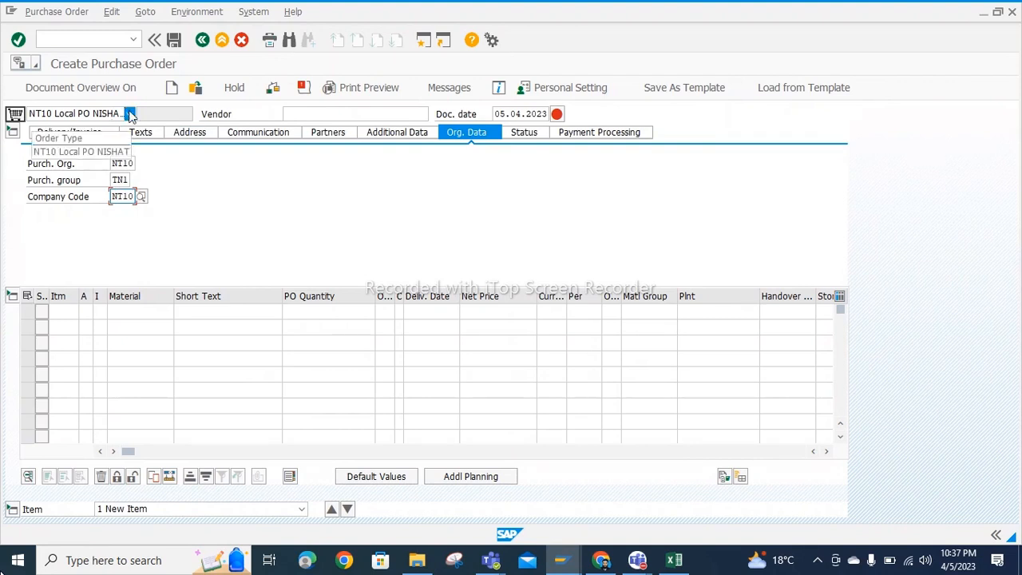
# Turn on the document overview of the purchase order and look over the document categories in its selection variants
pyautogui.click(375, 115)
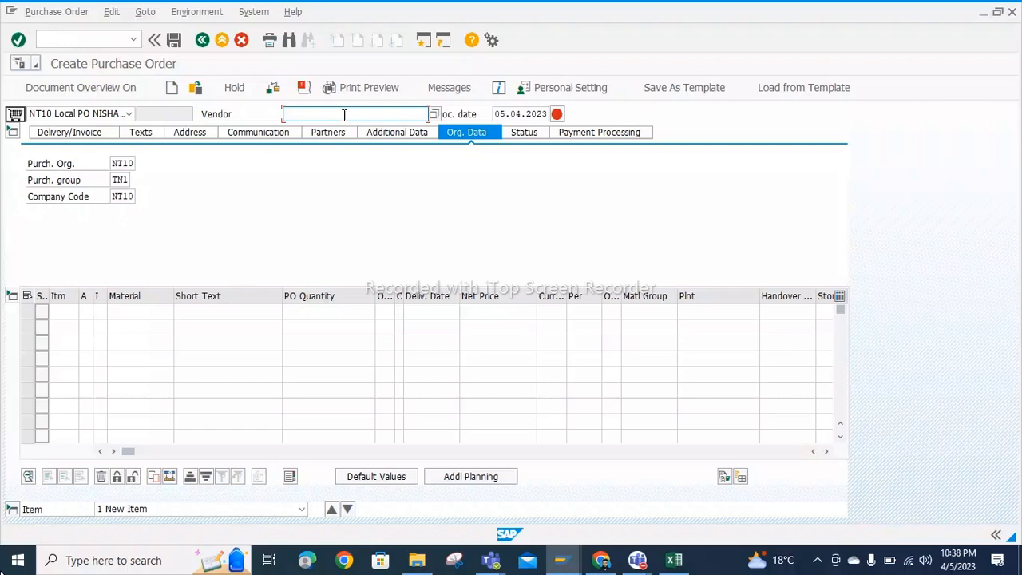
pyautogui.click(114, 88)
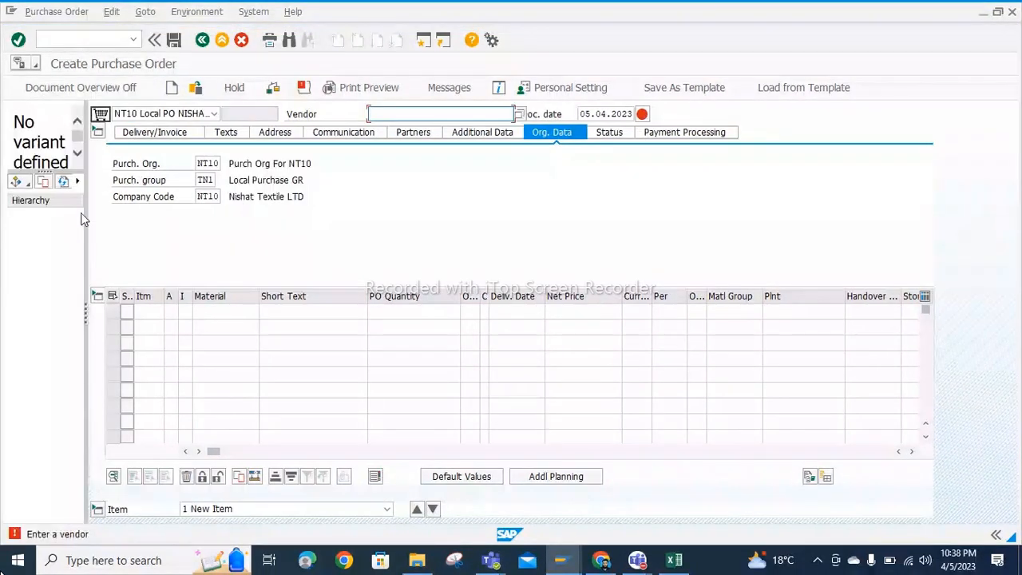
pyautogui.click(17, 182)
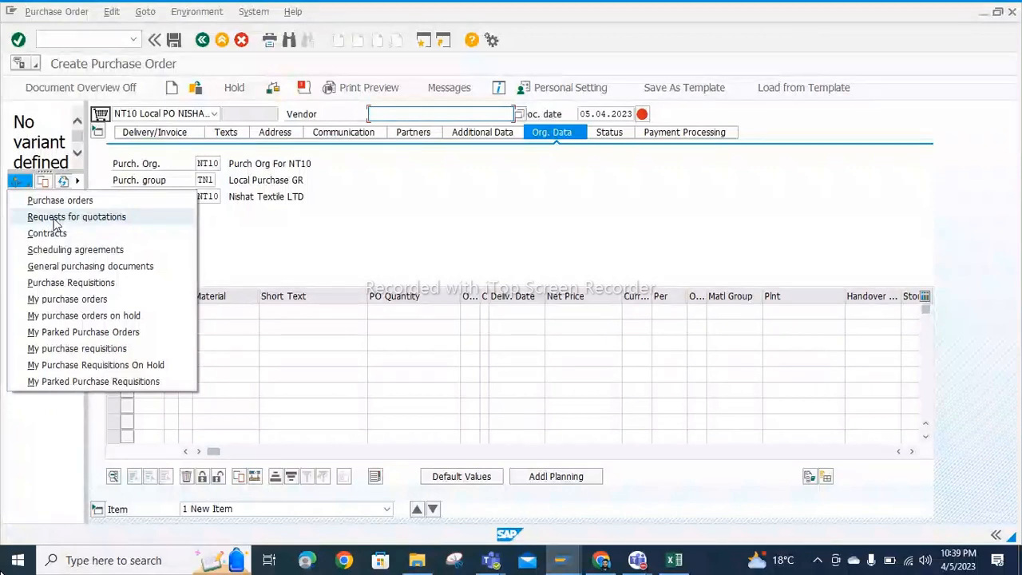
pyautogui.click(80, 46)
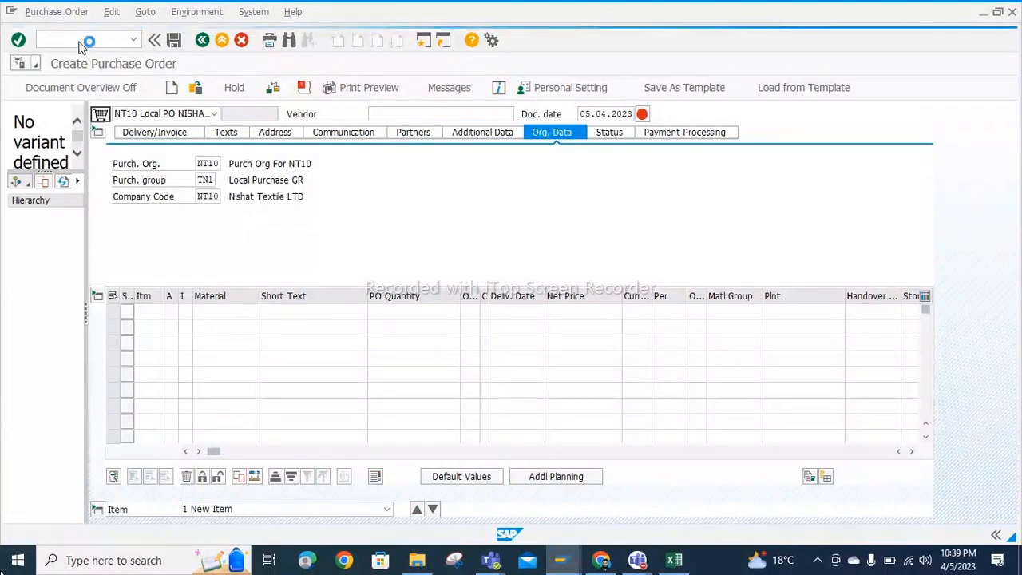
# Open the RFQ creation transaction in a new session with /ome41
pyautogui.click(92, 39)
pyautogui.write('/o')
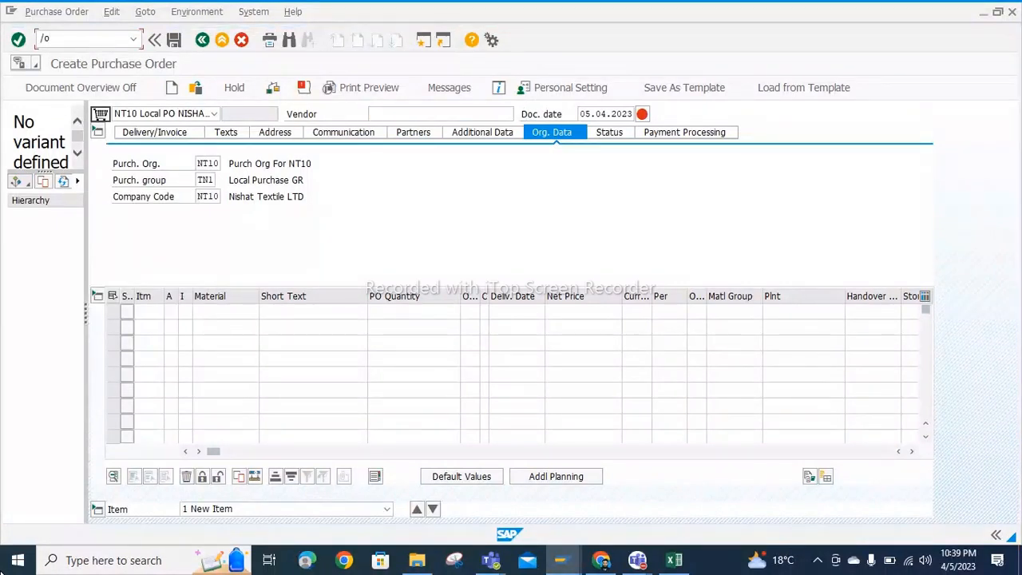
pyautogui.write('me41')
pyautogui.press('Return')
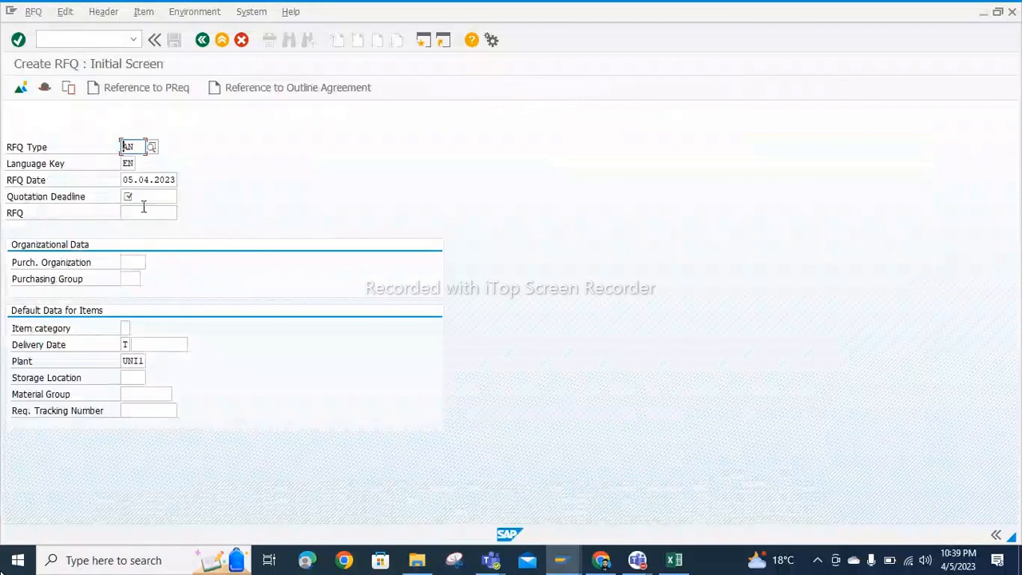
# Switch to Change RFQ with /nme42, open the second suggested RFQ, and highlight its RFQ number
pyautogui.click(99, 38)
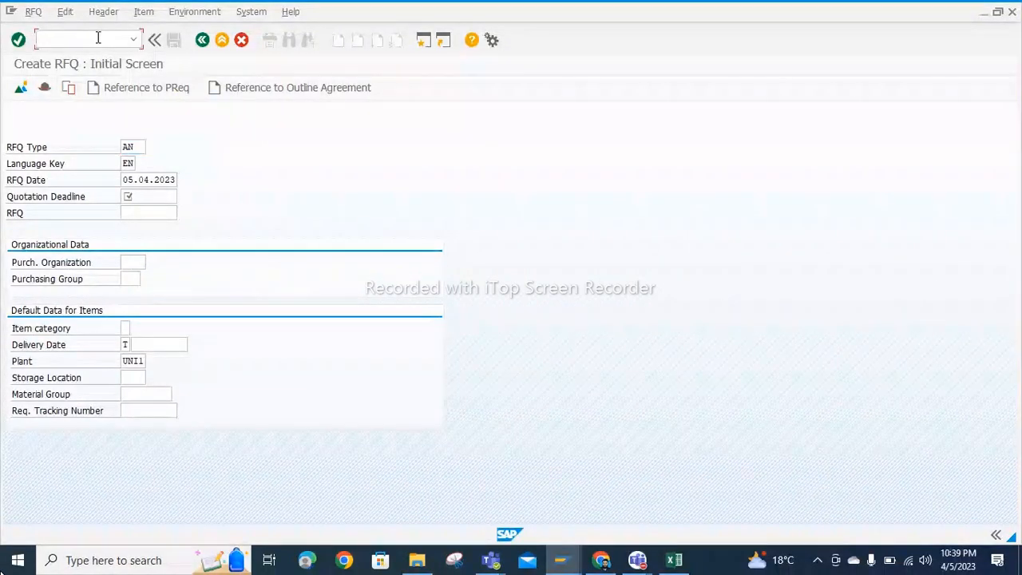
pyautogui.write('/nme42')
pyautogui.press('Return')
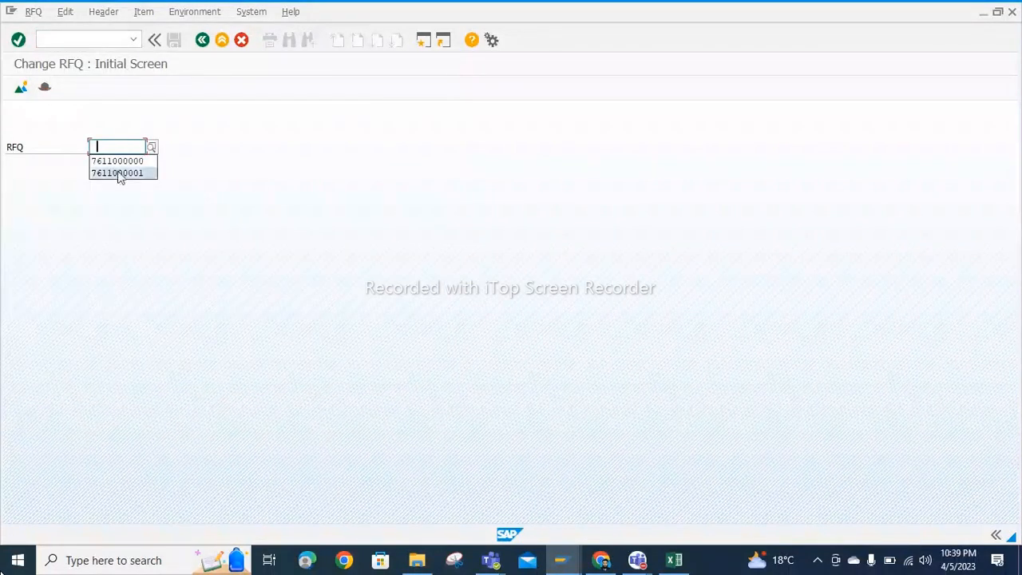
pyautogui.click(119, 173)
pyautogui.press('Return')
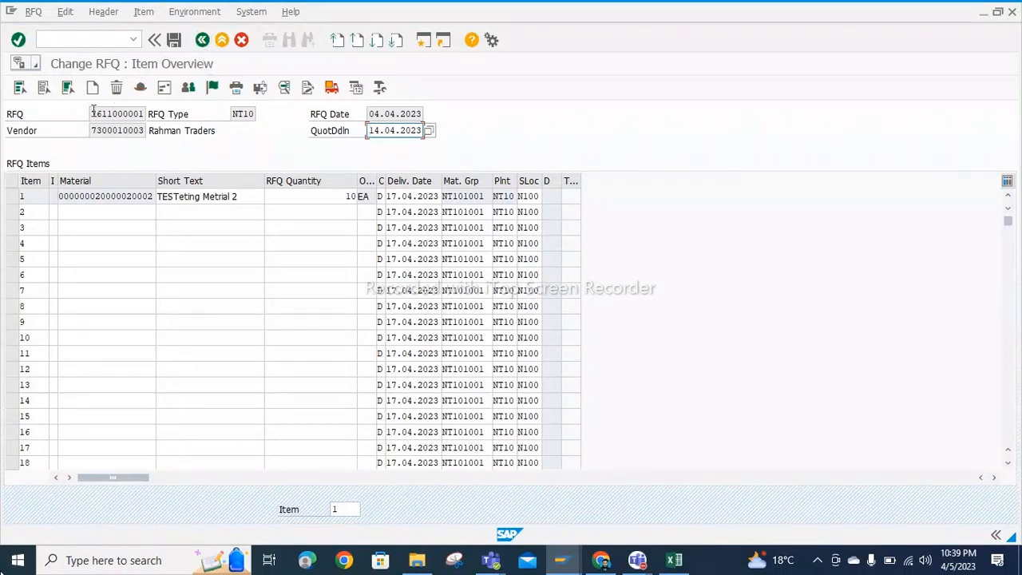
pyautogui.moveTo(93, 112); pyautogui.dragTo(134, 115)
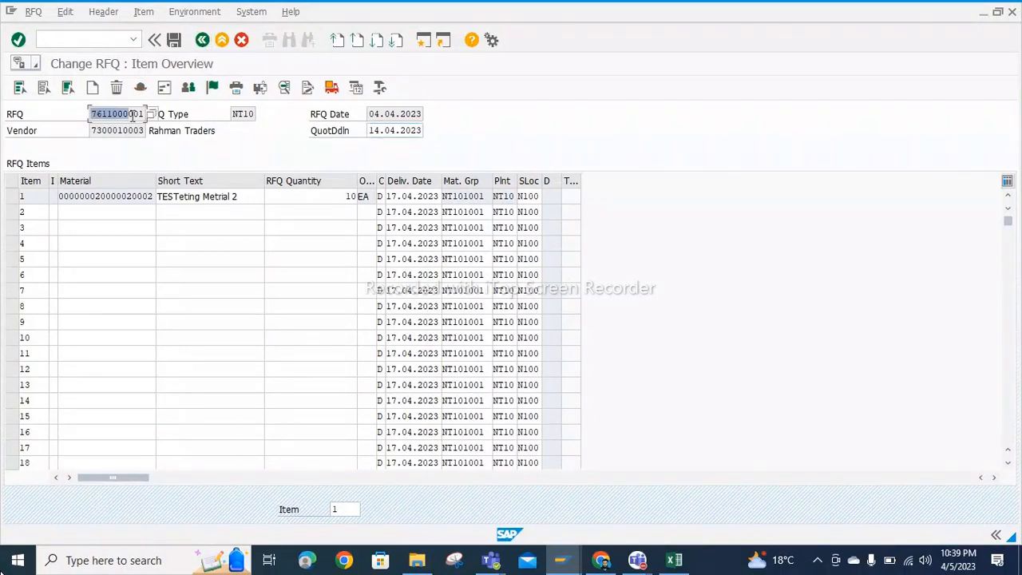
pyautogui.click(147, 114)
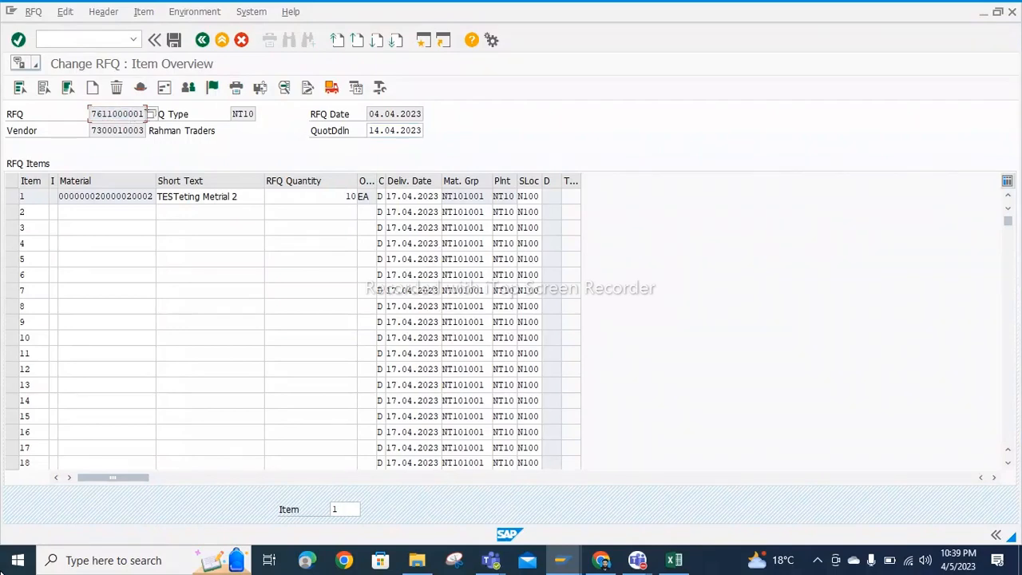
# Leave the RFQ and open the ME49 Price Comparison under Materials Management, Purchasing, RFQ/Quotation, Quotation
pyautogui.click(202, 40)
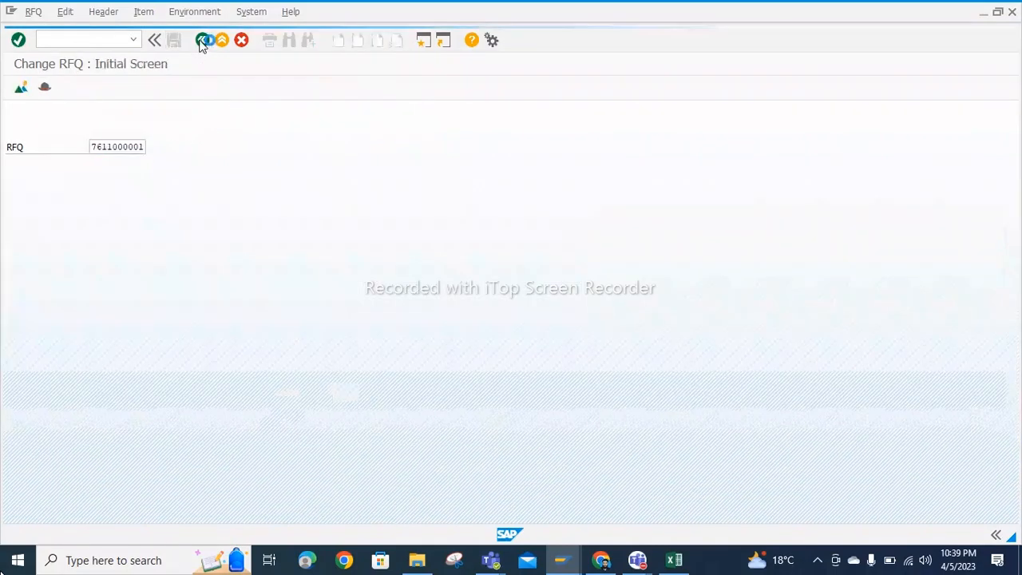
pyautogui.click(201, 41)
pyautogui.click(27, 205)
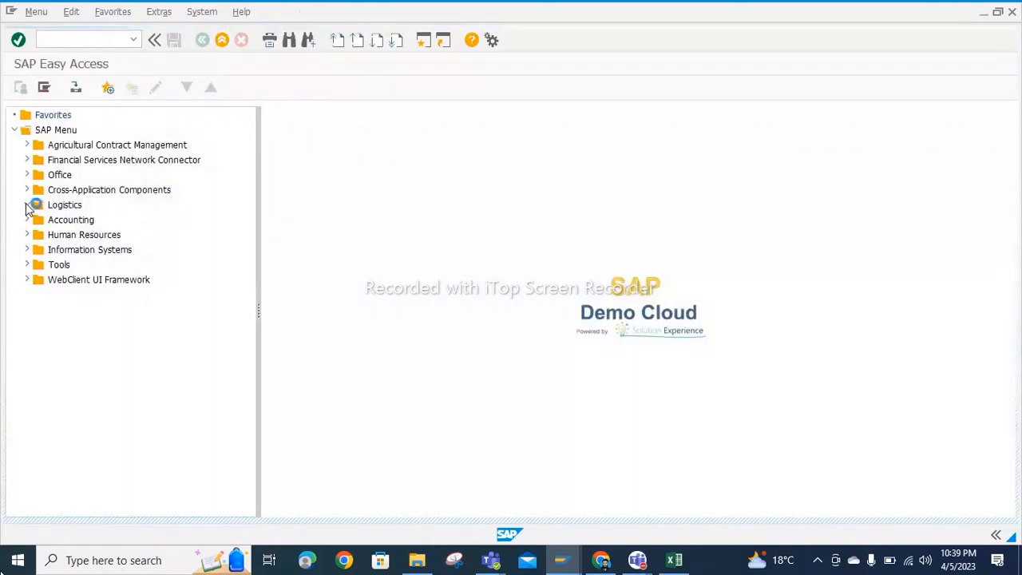
pyautogui.click(39, 221)
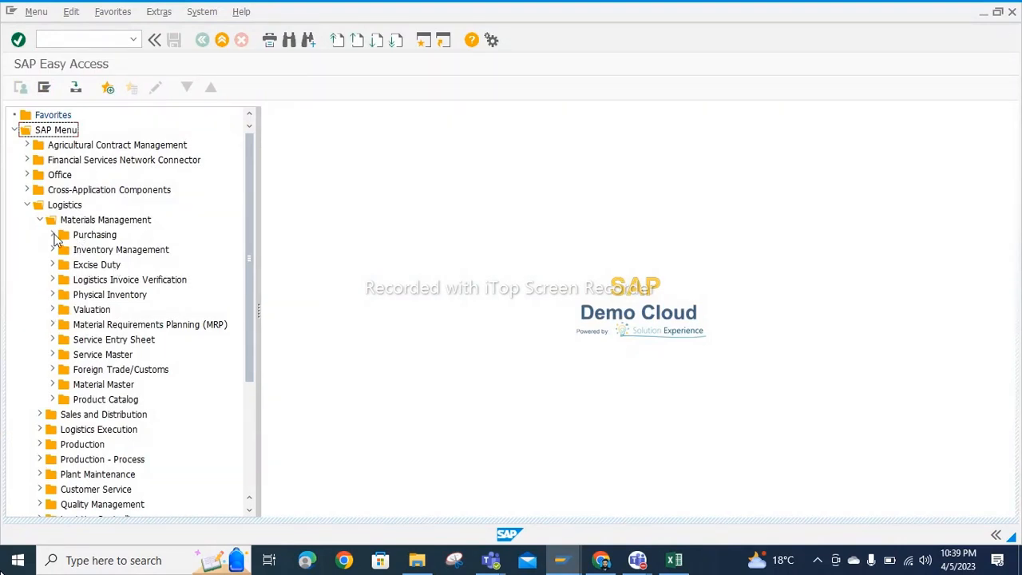
pyautogui.click(53, 236)
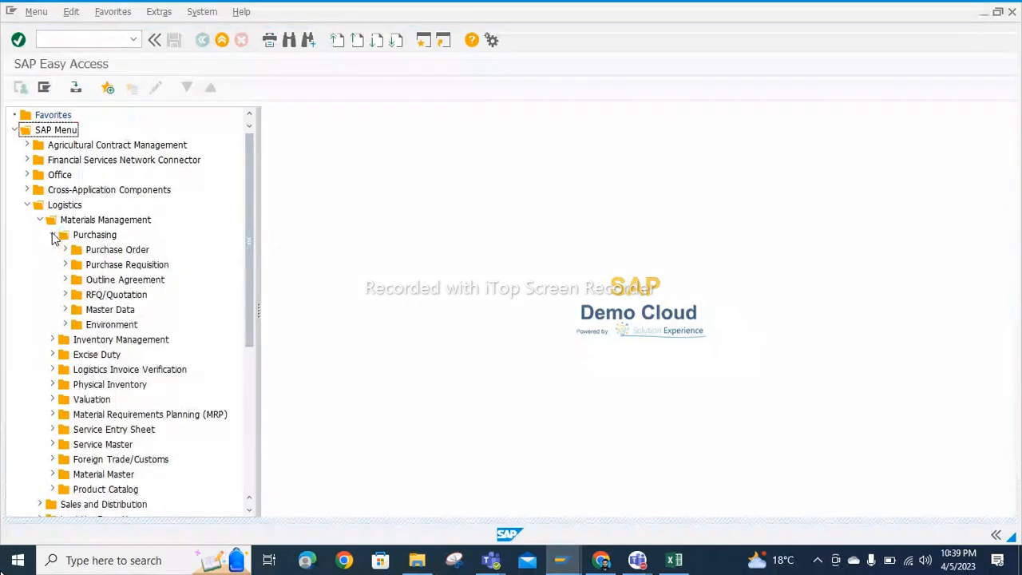
pyautogui.click(65, 295)
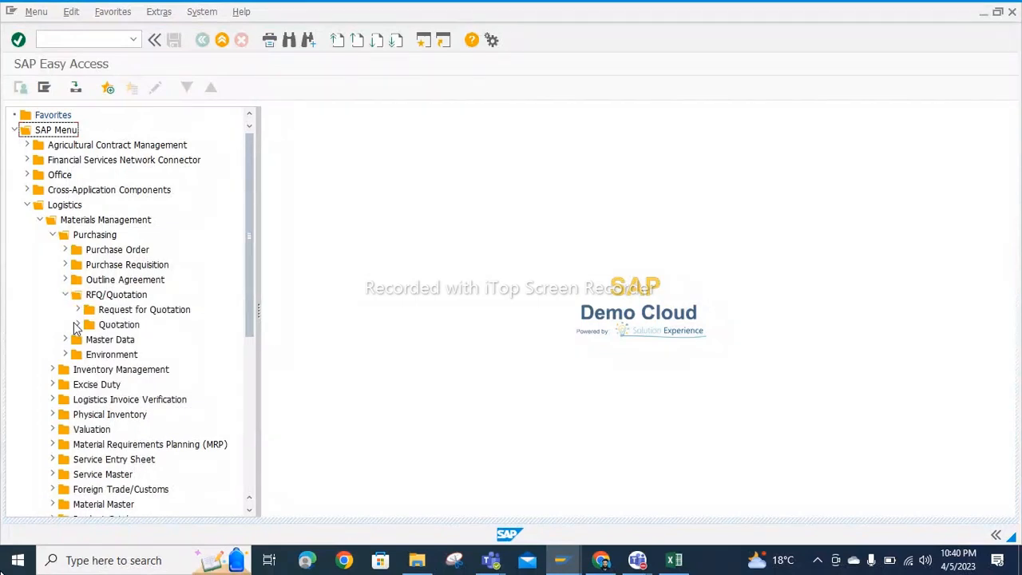
pyautogui.click(77, 325)
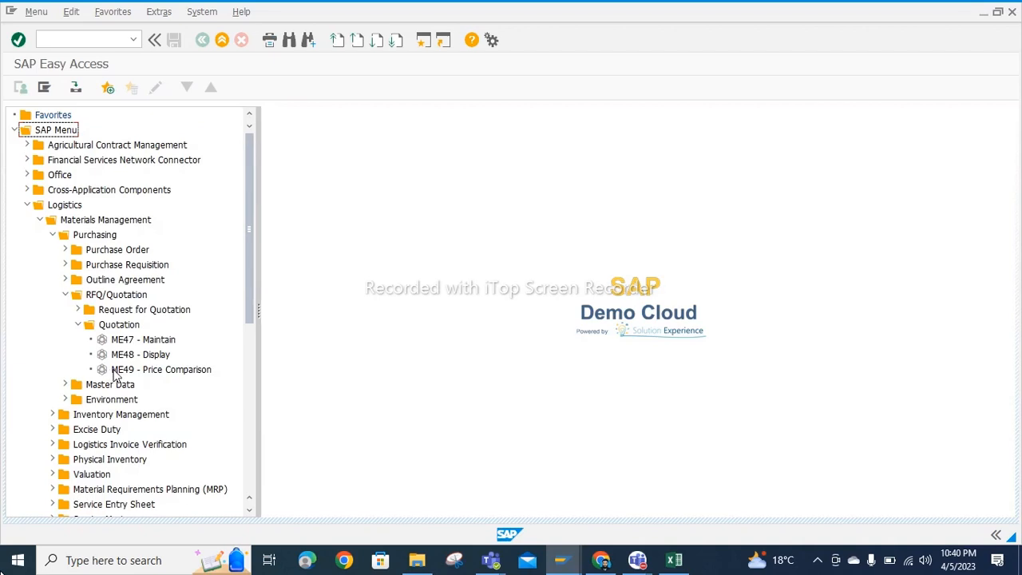
pyautogui.doubleClick(116, 371)
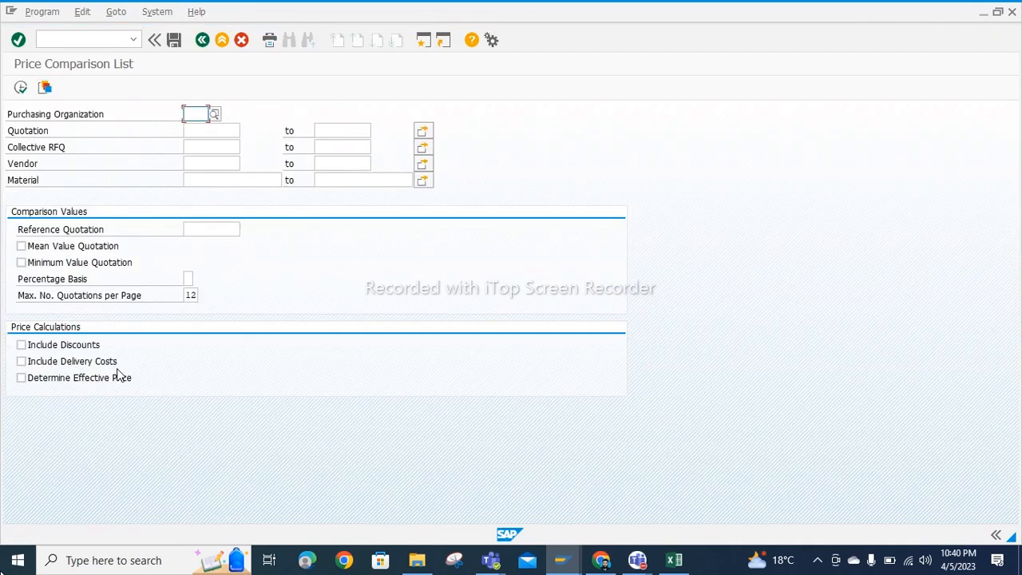
# Set the purchasing organization to NT10 and try to run the price comparison with TN101 as the quotation
pyautogui.click(198, 116)
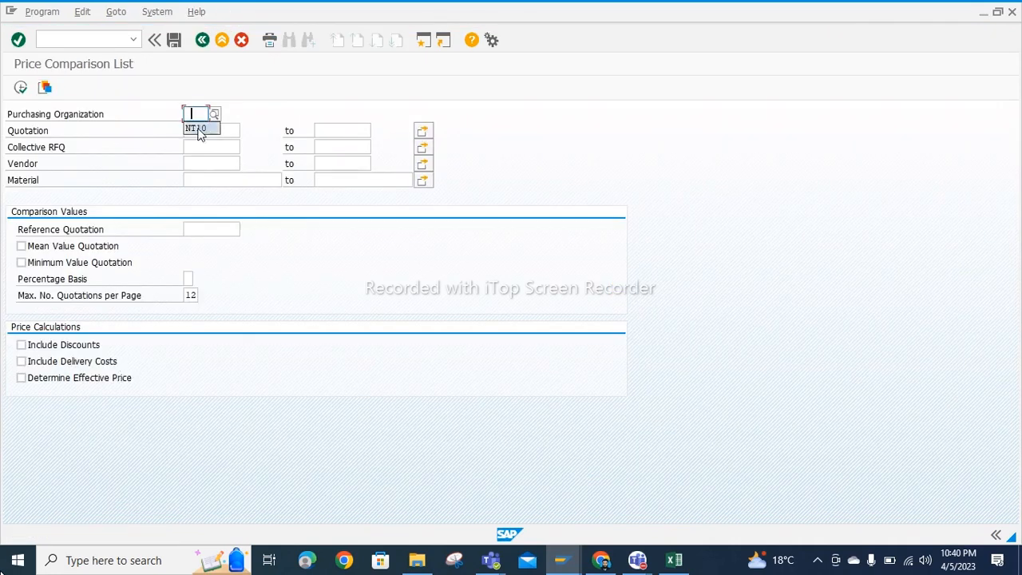
pyautogui.click(199, 128)
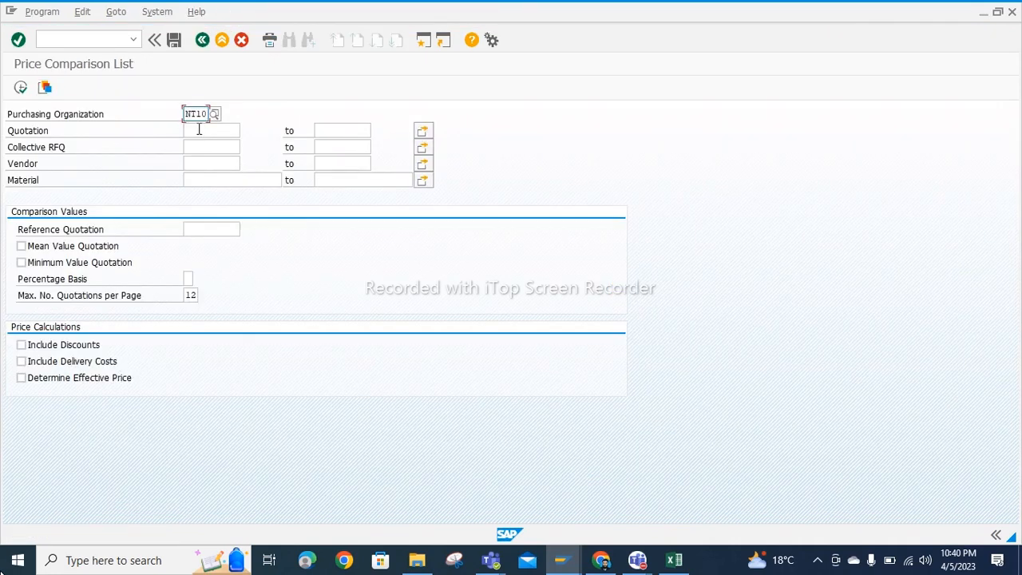
pyautogui.click(199, 130)
pyautogui.click(198, 144)
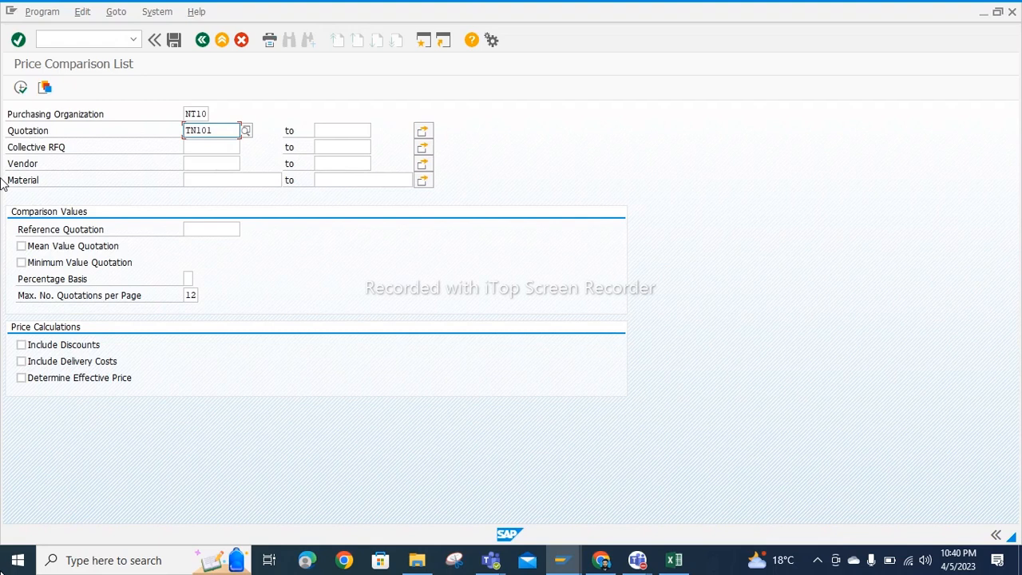
pyautogui.click(22, 88)
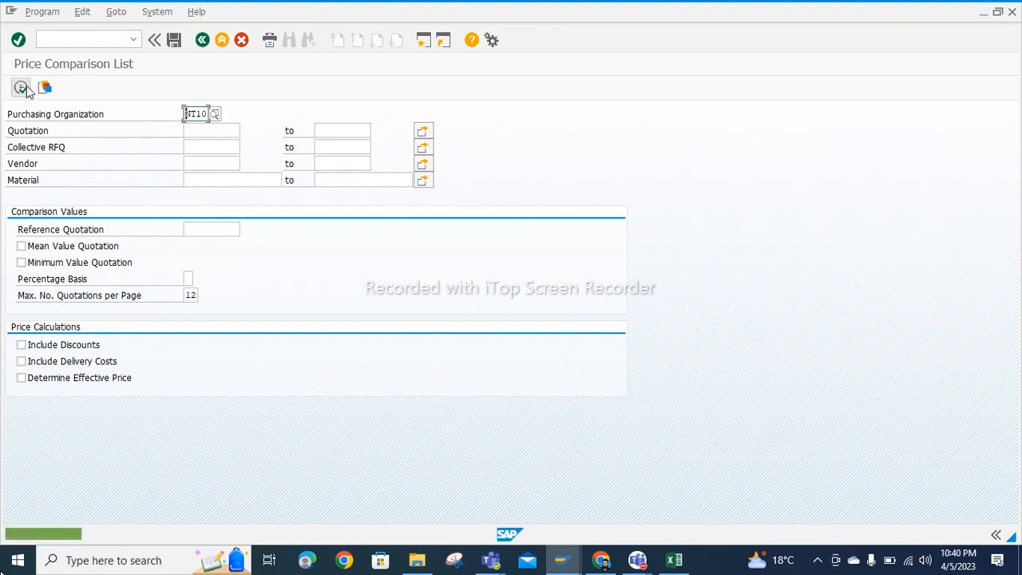
# Run the price comparison for collective RFQ TN101
pyautogui.click(206, 132)
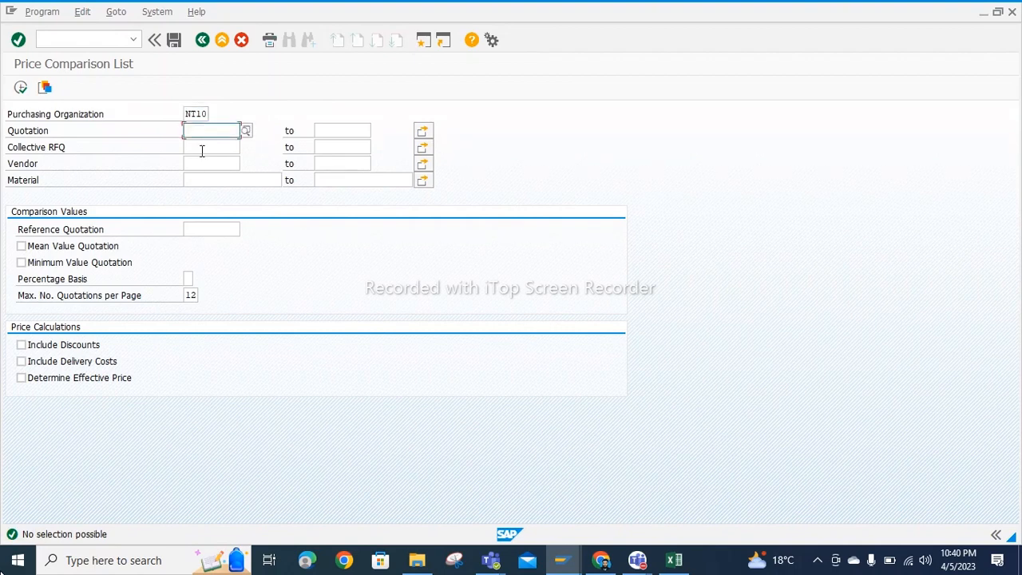
pyautogui.click(202, 150)
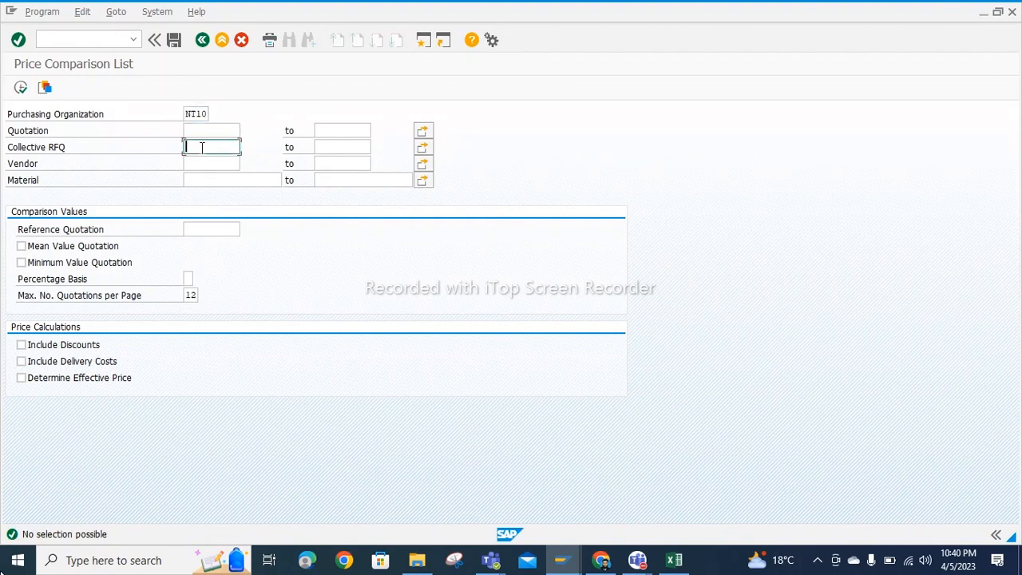
pyautogui.write('T')
pyautogui.click(201, 160)
pyautogui.click(20, 86)
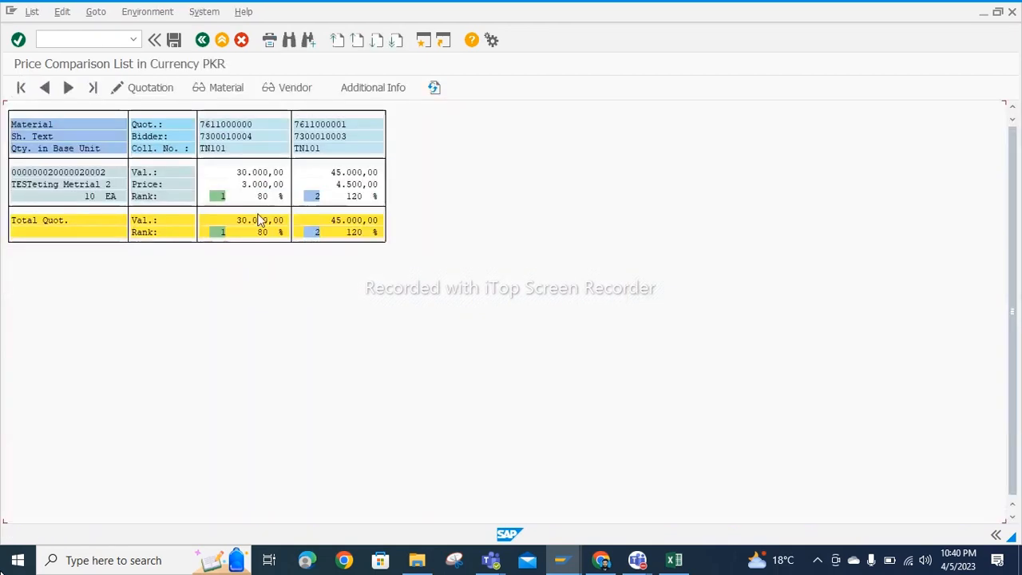
# Copy the quotation number of the bid ranked first and return to the Create Purchase Order session
pyautogui.click(240, 128)
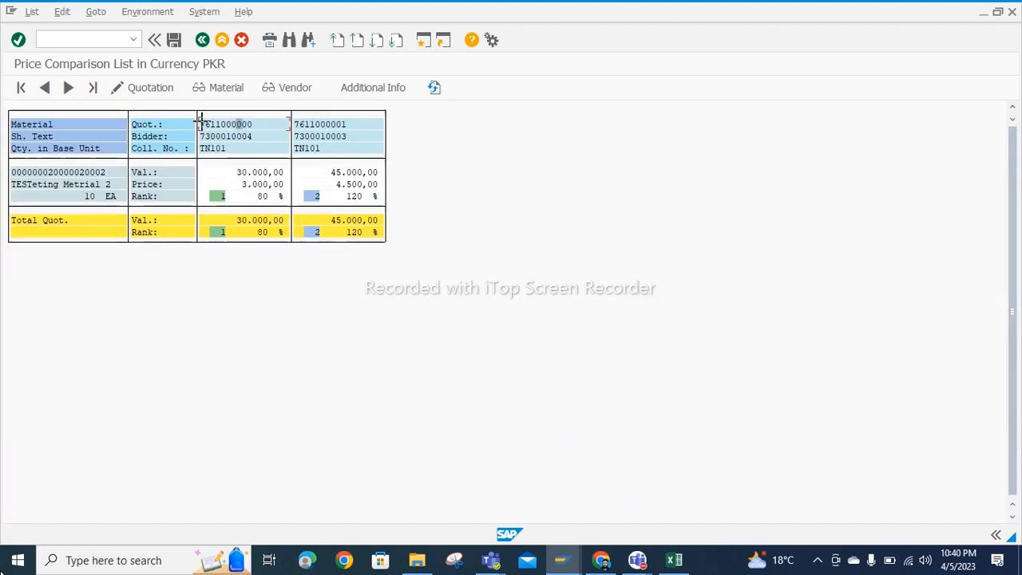
pyautogui.hotkey('ctrl', 'y')
pyautogui.moveTo(201, 120); pyautogui.dragTo(259, 126)
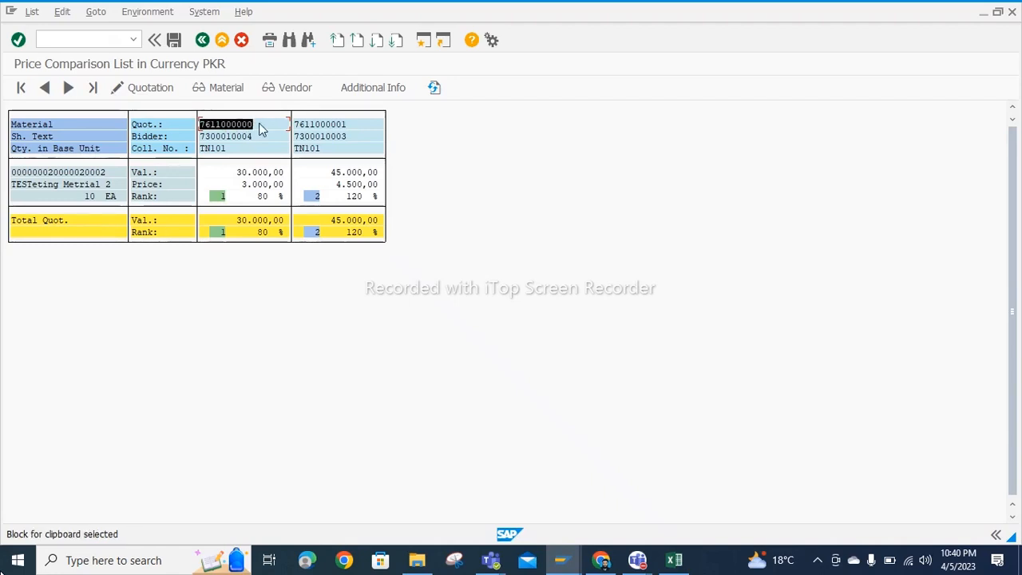
pyautogui.hotkey('ctrl', 'c')
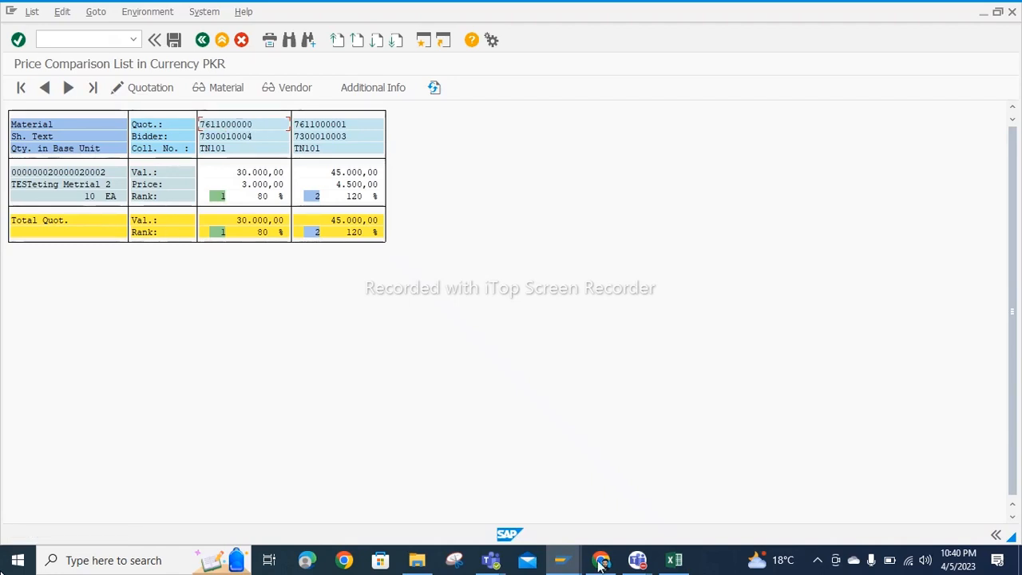
pyautogui.moveTo(560, 559)
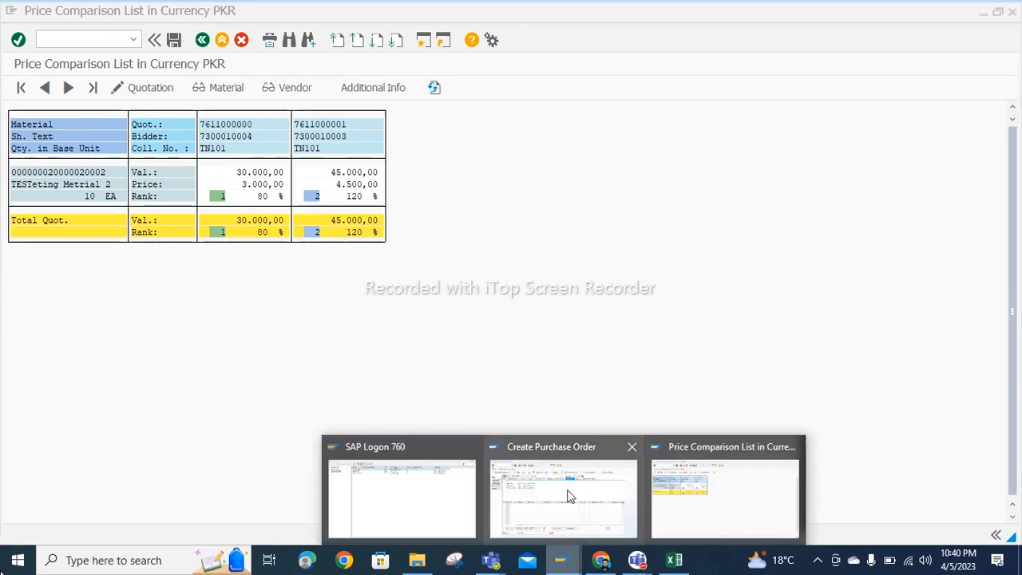
pyautogui.click(568, 496)
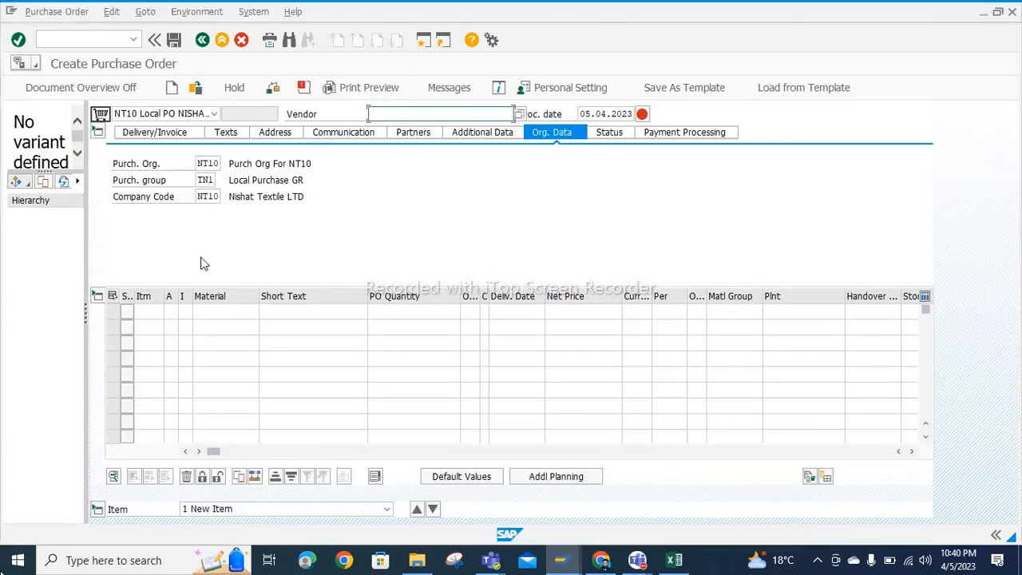
# Search for requests for quotations from the document overview with the vendor criterion cleared
pyautogui.click(26, 188)
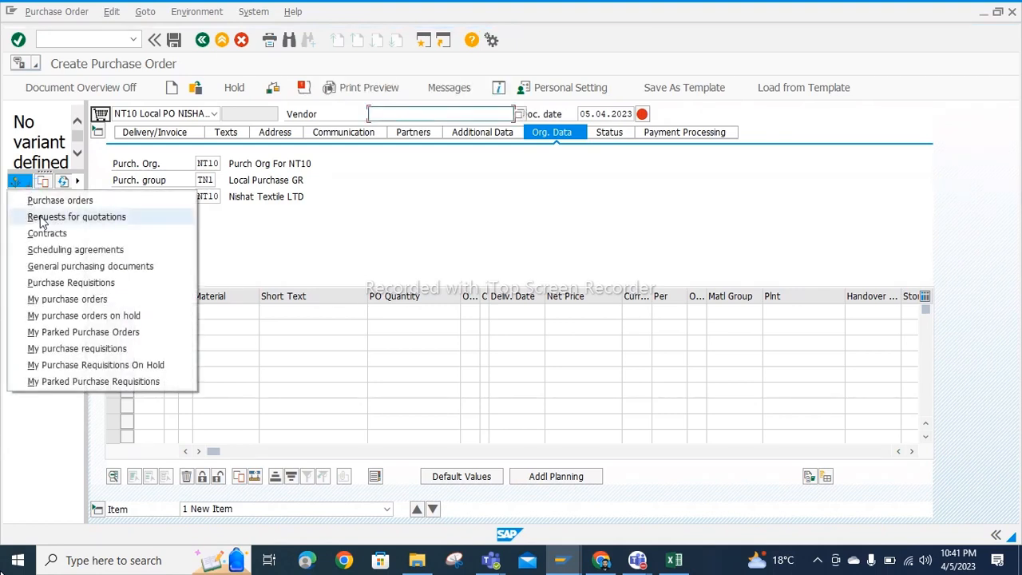
pyautogui.click(42, 218)
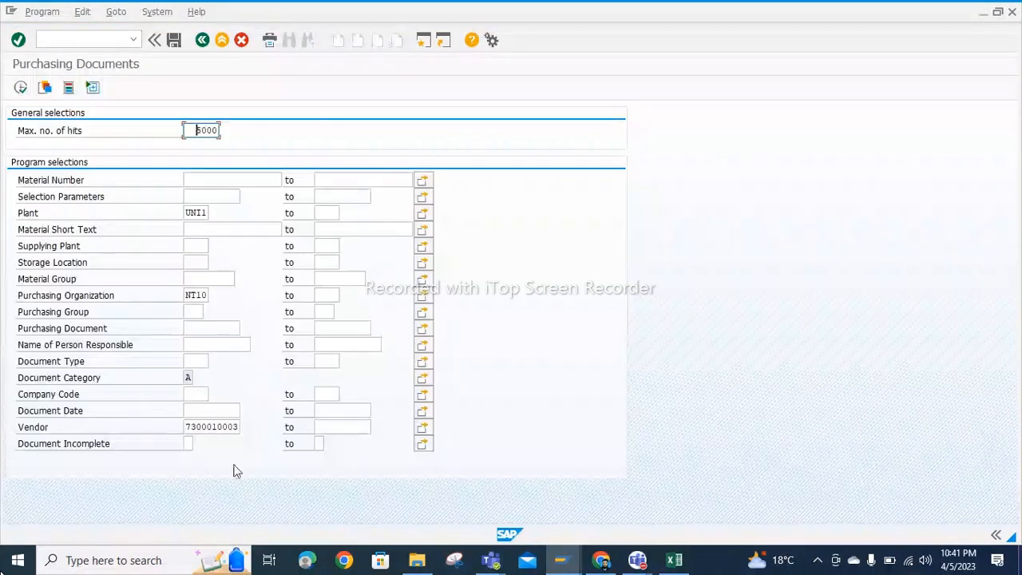
pyautogui.doubleClick(198, 427)
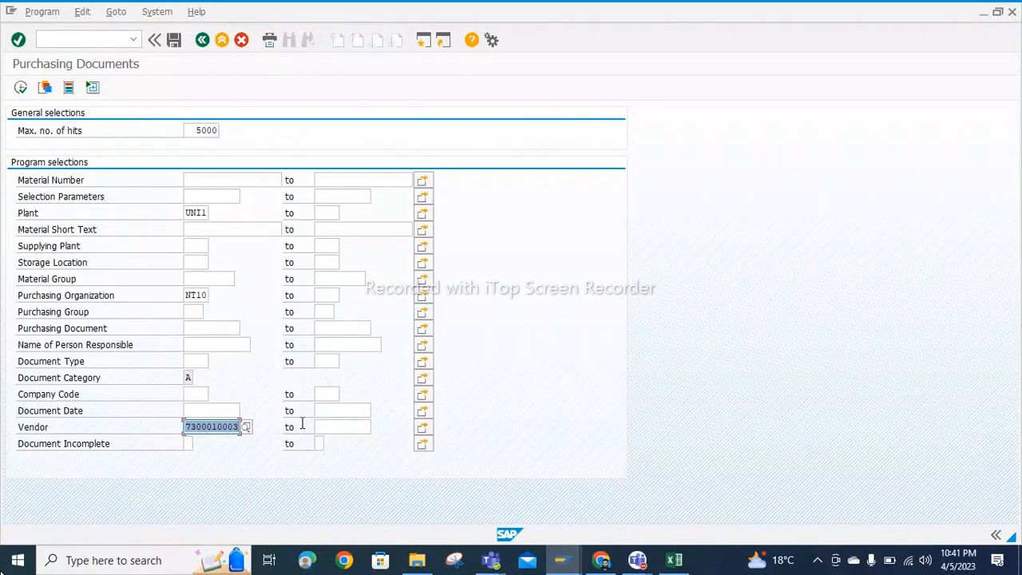
pyautogui.press('BackSpace')
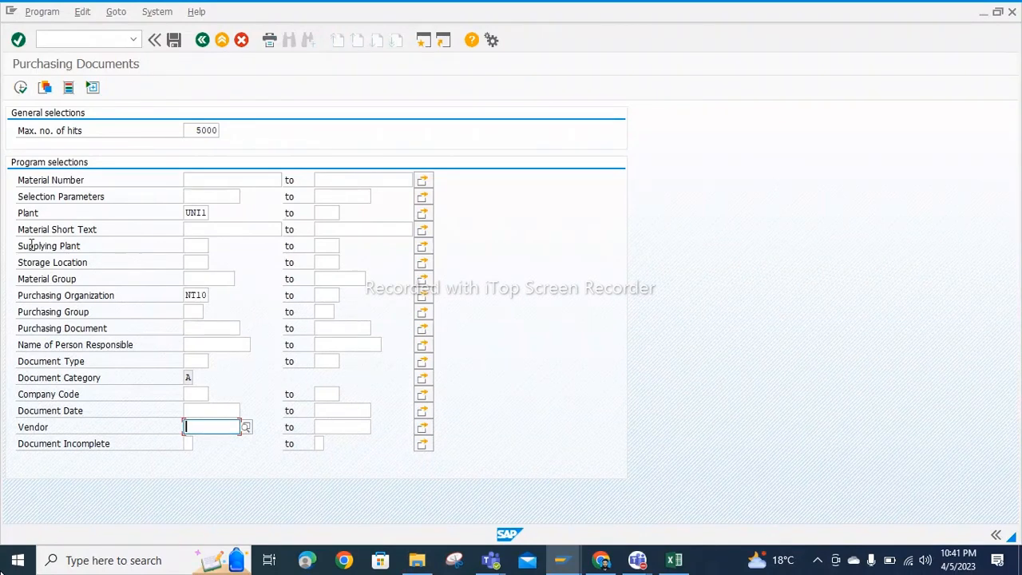
pyautogui.click(21, 88)
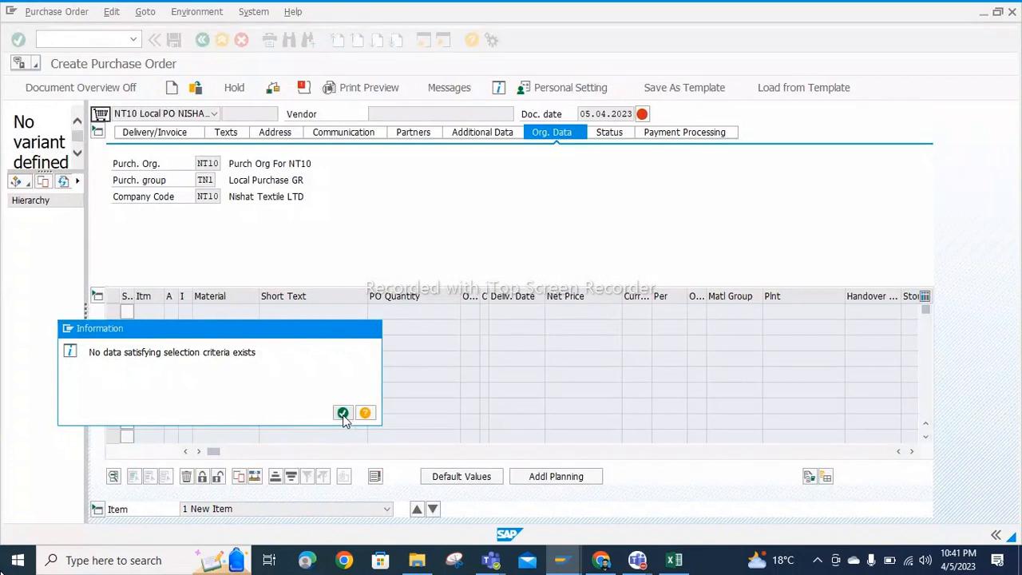
pyautogui.press('Return')
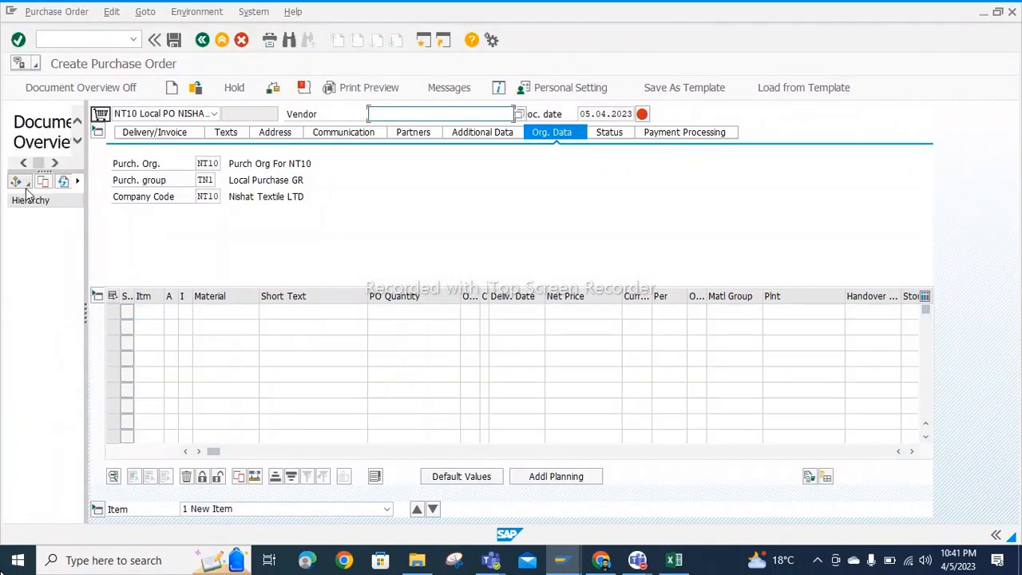
# Search the requests for quotations again, using the copied quotation number as the purchasing document
pyautogui.click(25, 188)
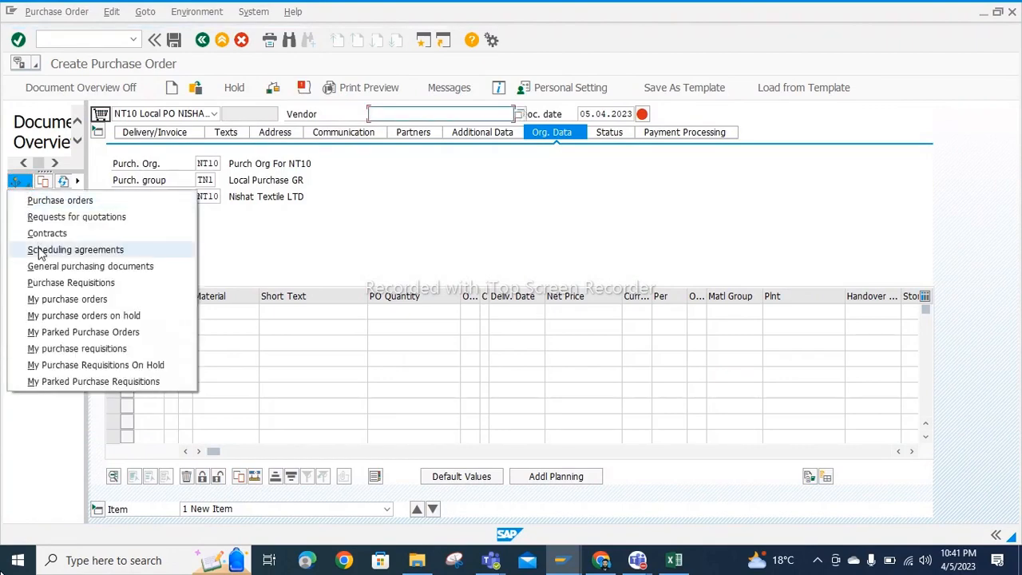
pyautogui.click(44, 231)
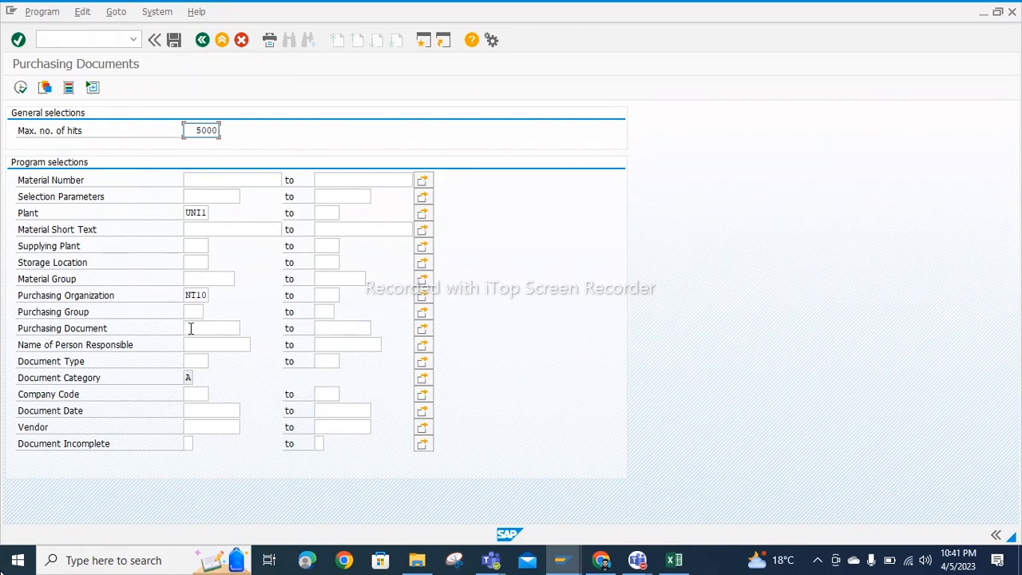
pyautogui.click(190, 329)
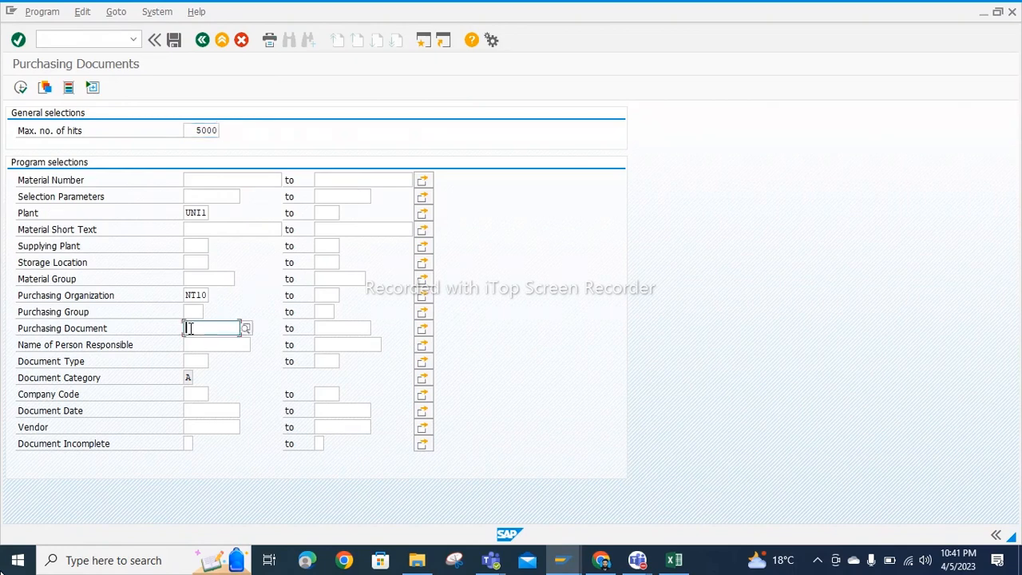
pyautogui.hotkey('ctrl', 'v')
pyautogui.click(192, 333)
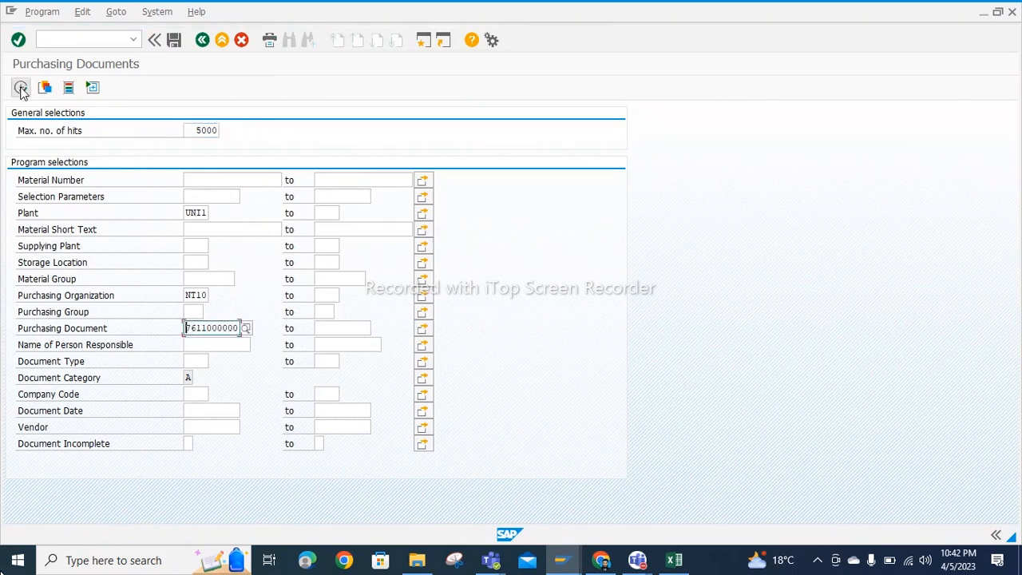
pyautogui.click(21, 88)
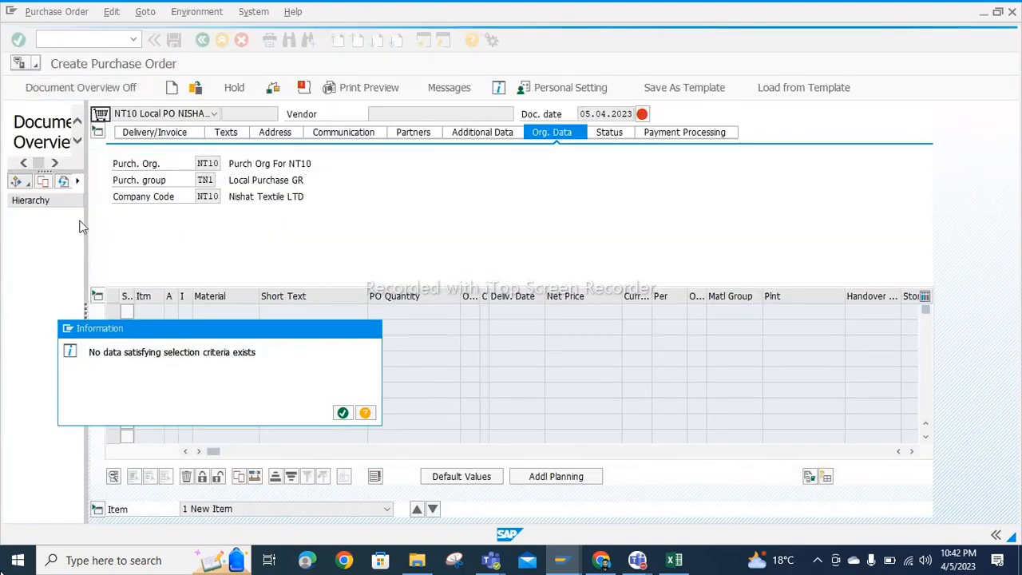
pyautogui.press('Return')
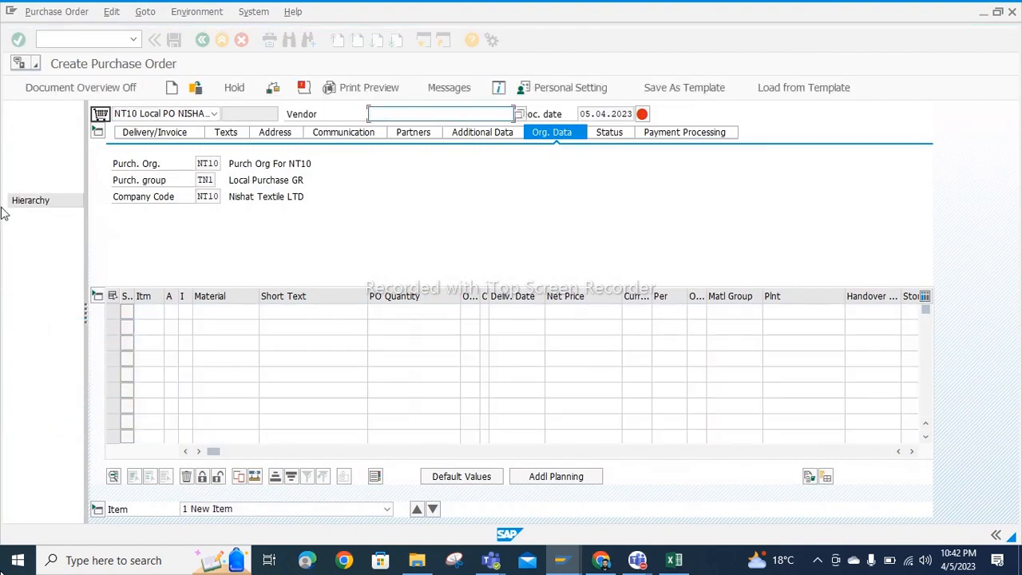
# Search the requests for quotations from the document overview with the plant criterion set to NT10
pyautogui.click(19, 183)
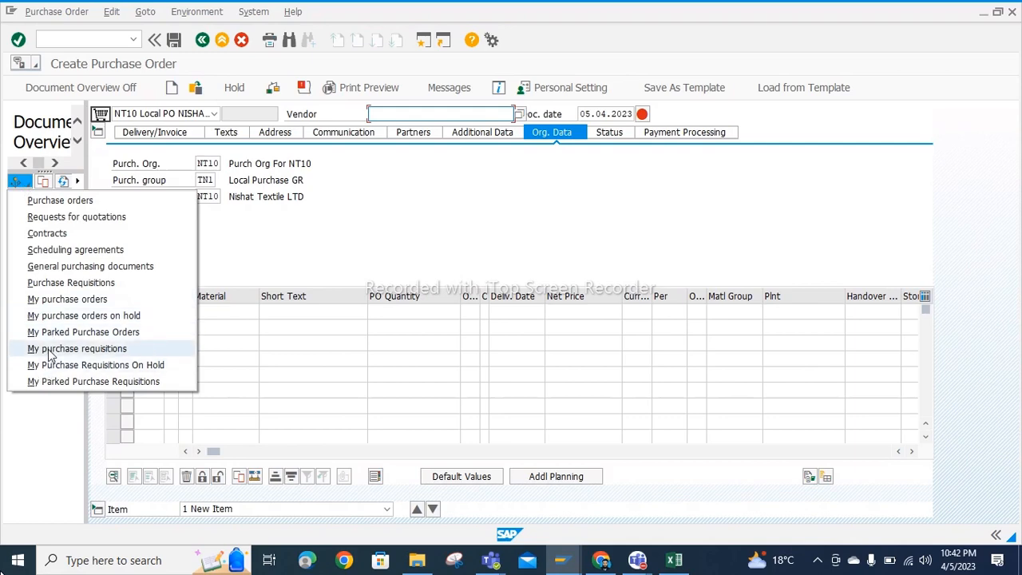
pyautogui.click(61, 217)
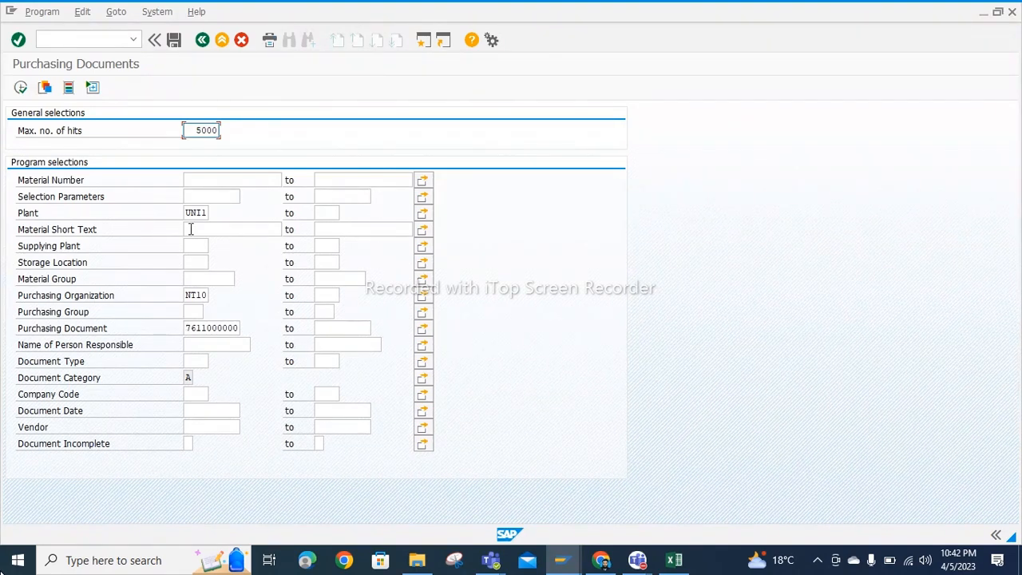
pyautogui.moveTo(184, 212); pyautogui.dragTo(274, 213)
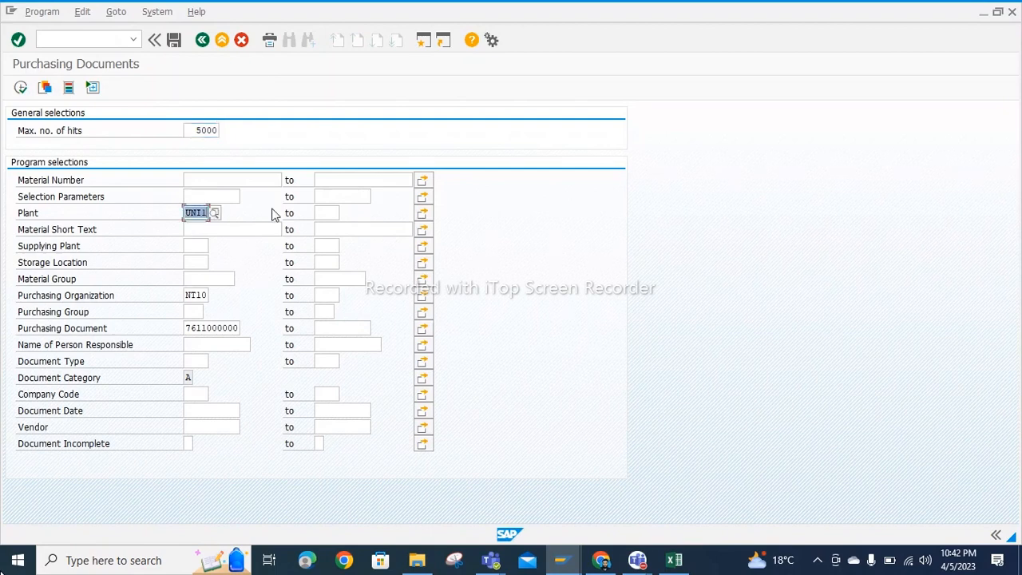
pyautogui.press('Delete')
pyautogui.write('NT10')
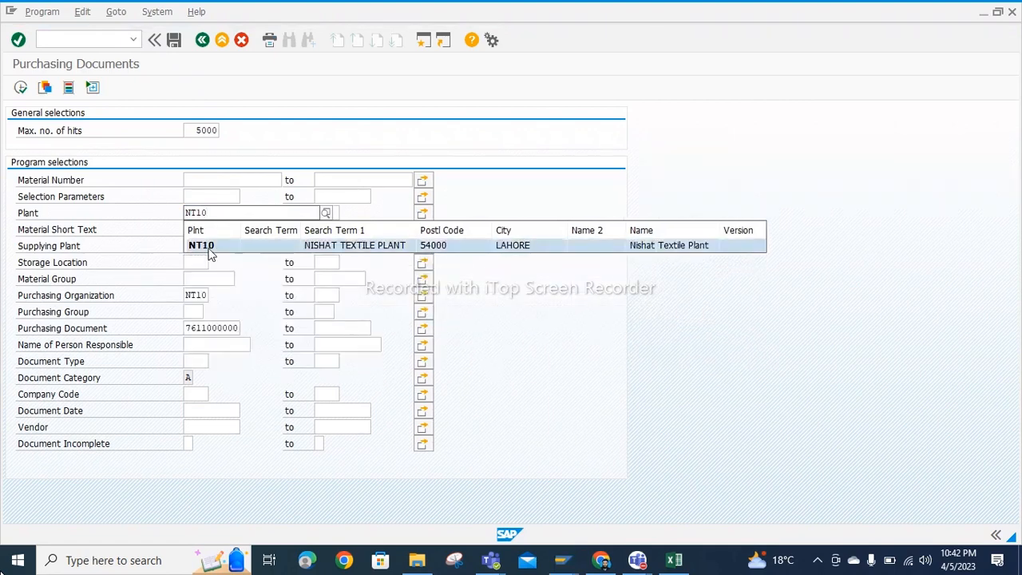
pyautogui.click(209, 247)
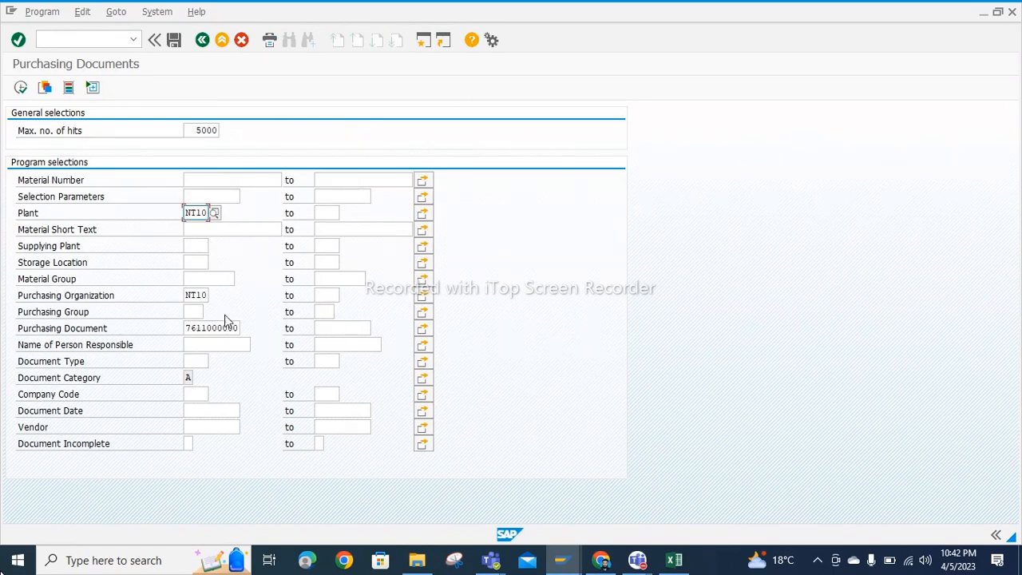
pyautogui.click(21, 87)
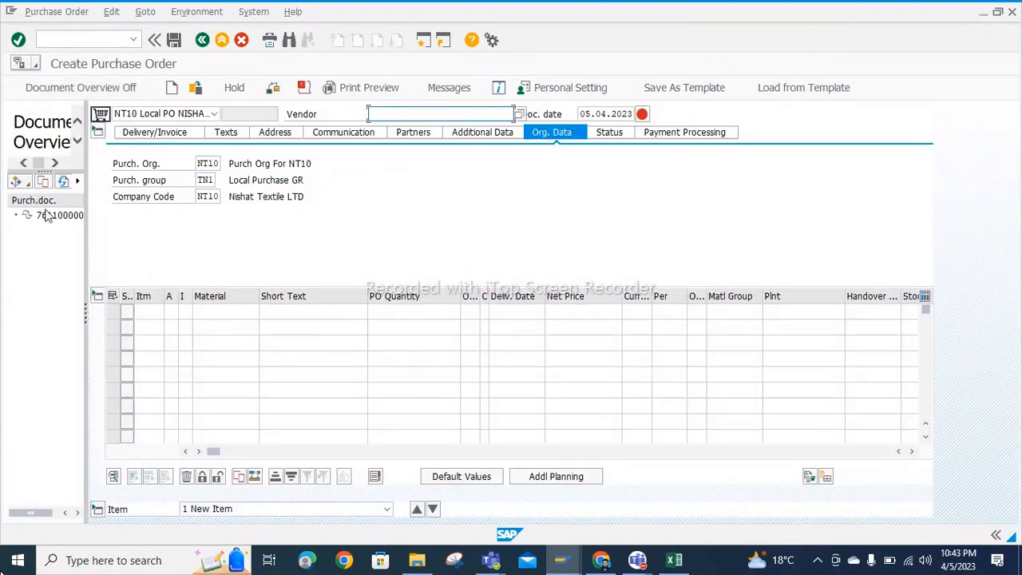
# Adopt the found quotation from the document overview into the new purchase order
pyautogui.click(46, 218)
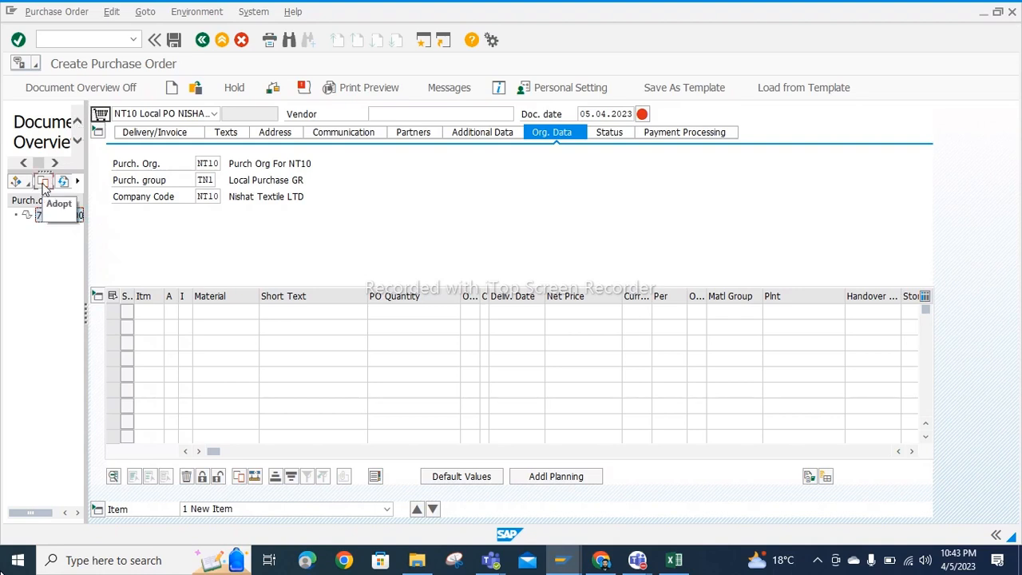
pyautogui.click(44, 182)
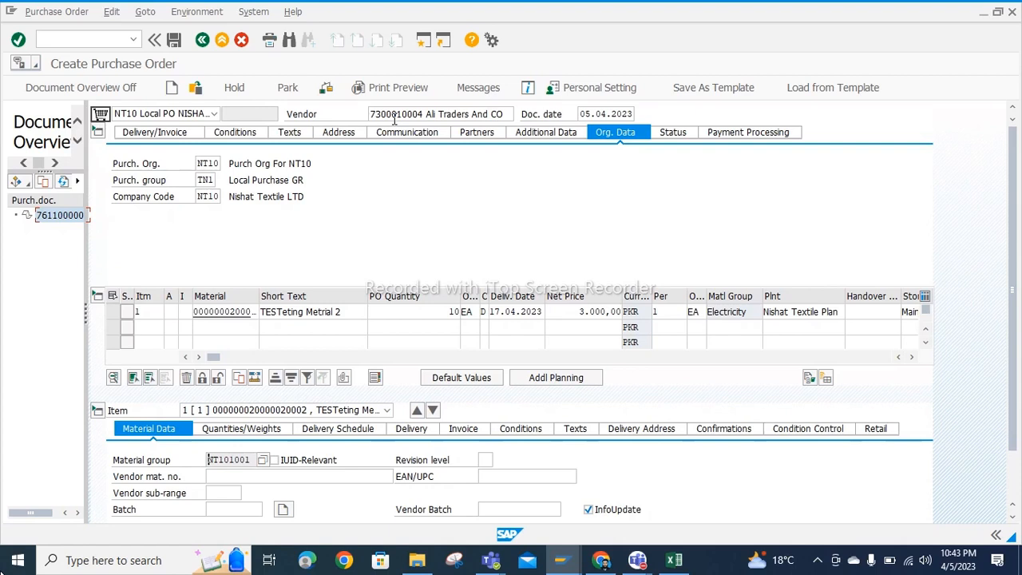
pyautogui.click(53, 217)
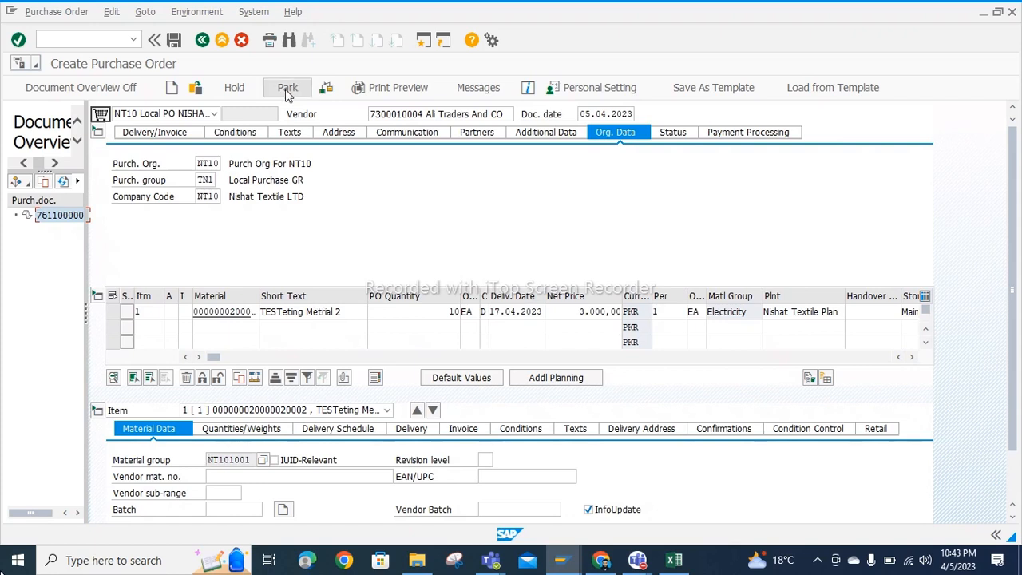
# Set the purchase order's payment terms to ZR01, within 15 days due net
pyautogui.click(156, 133)
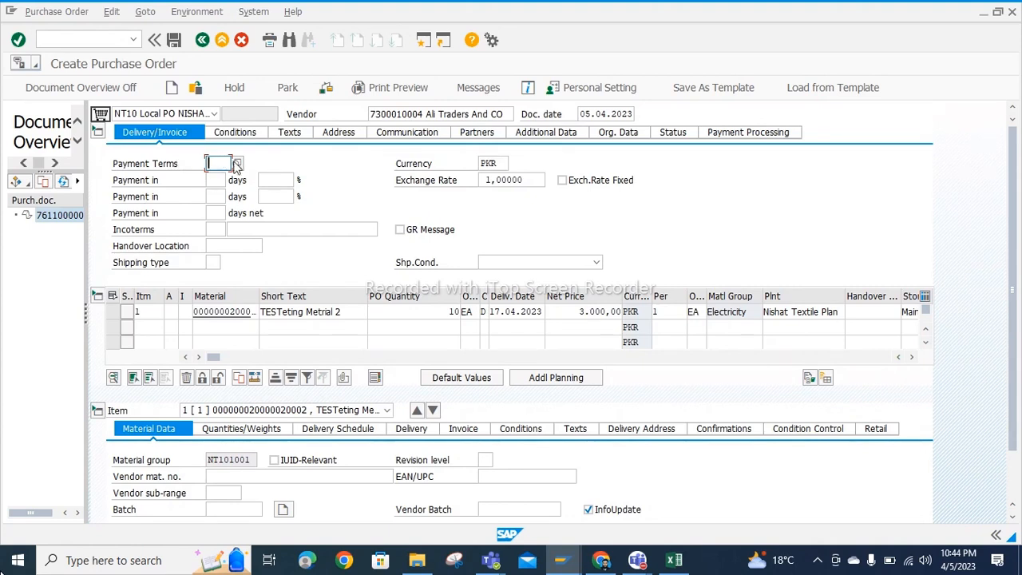
pyautogui.click(237, 164)
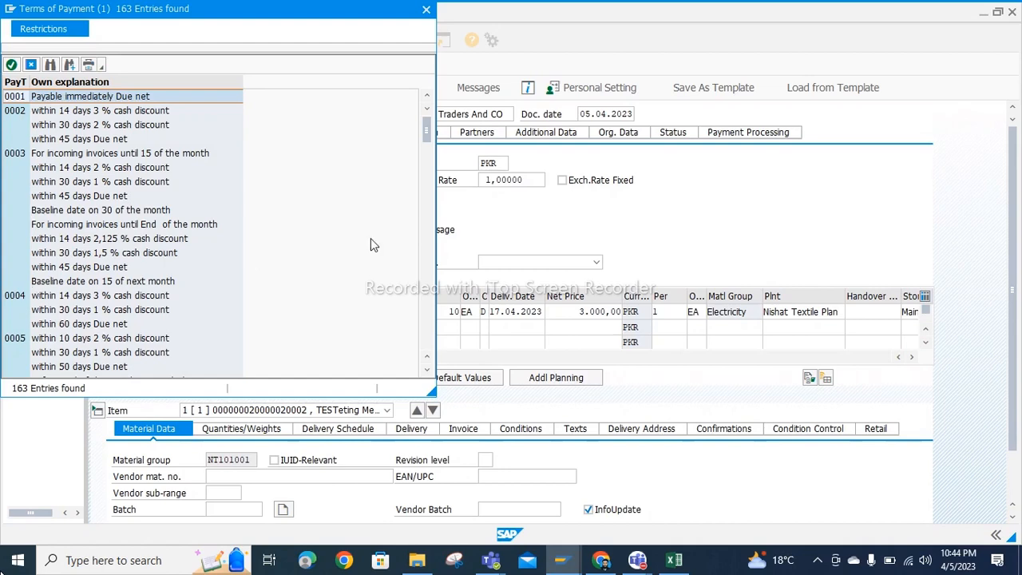
pyautogui.moveTo(427, 132); pyautogui.dragTo(428, 326)
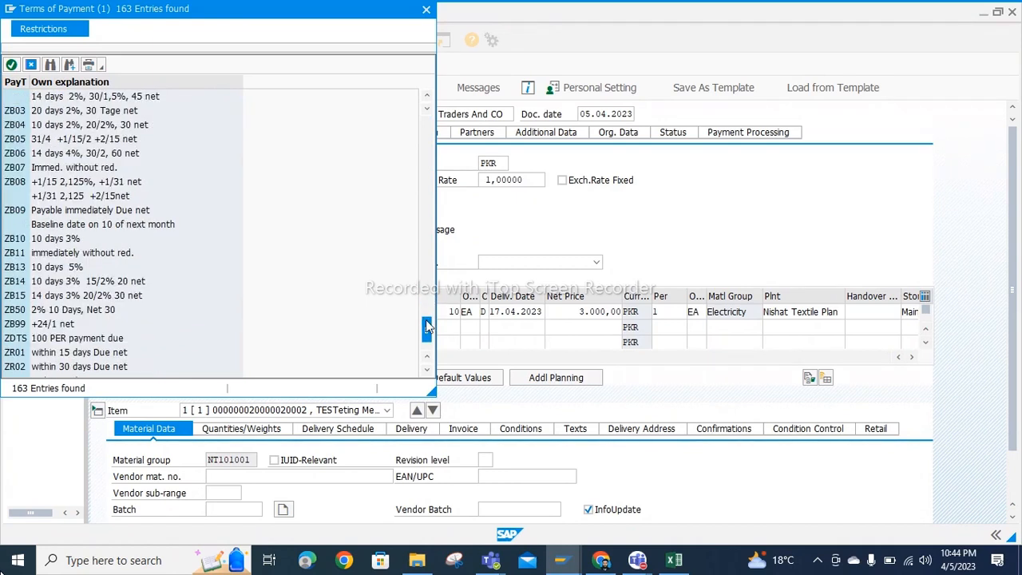
pyautogui.doubleClick(14, 355)
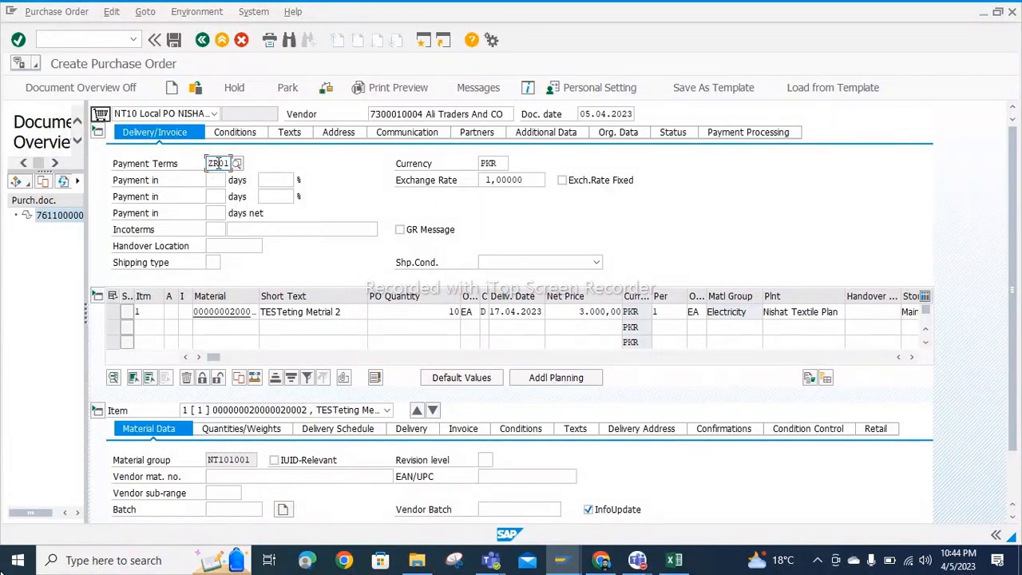
# Examine the header pricing conditions and the list of available condition types
pyautogui.click(230, 133)
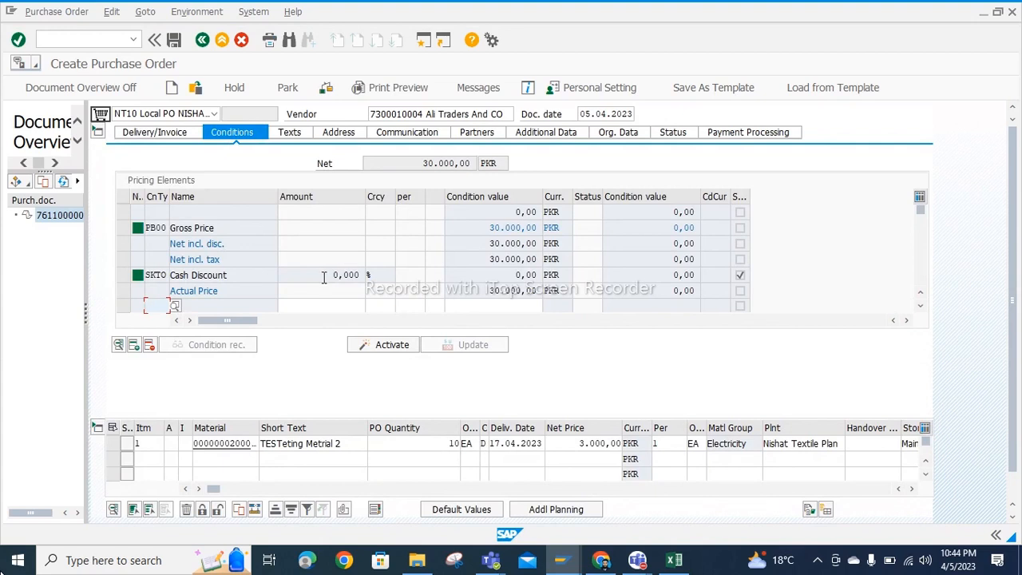
pyautogui.click(175, 308)
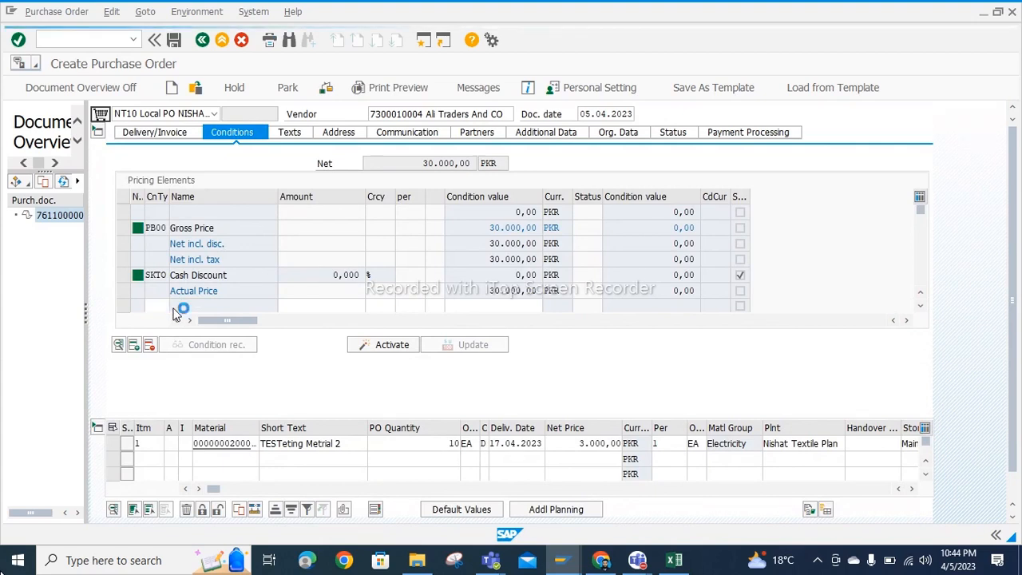
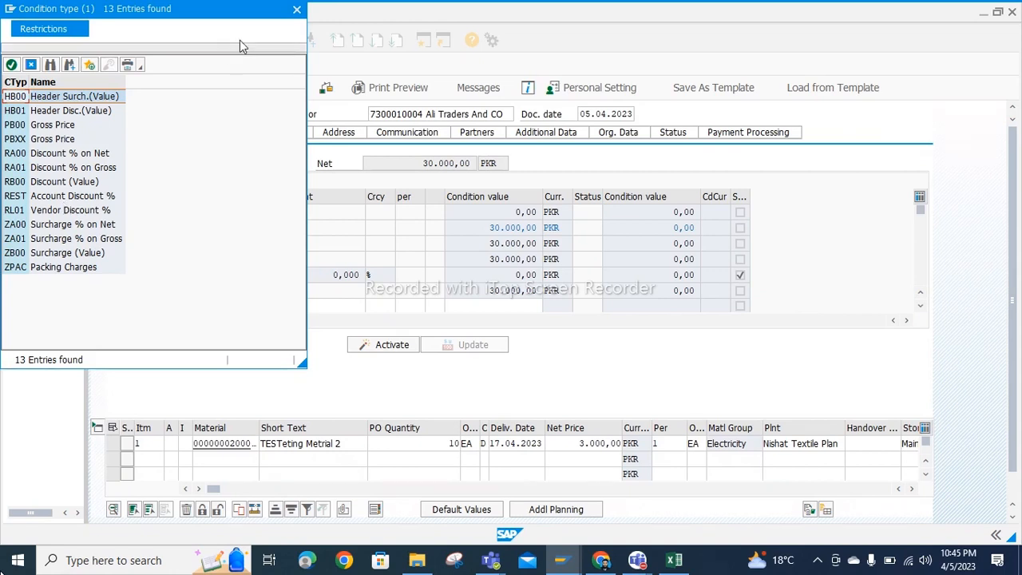
pyautogui.click(296, 10)
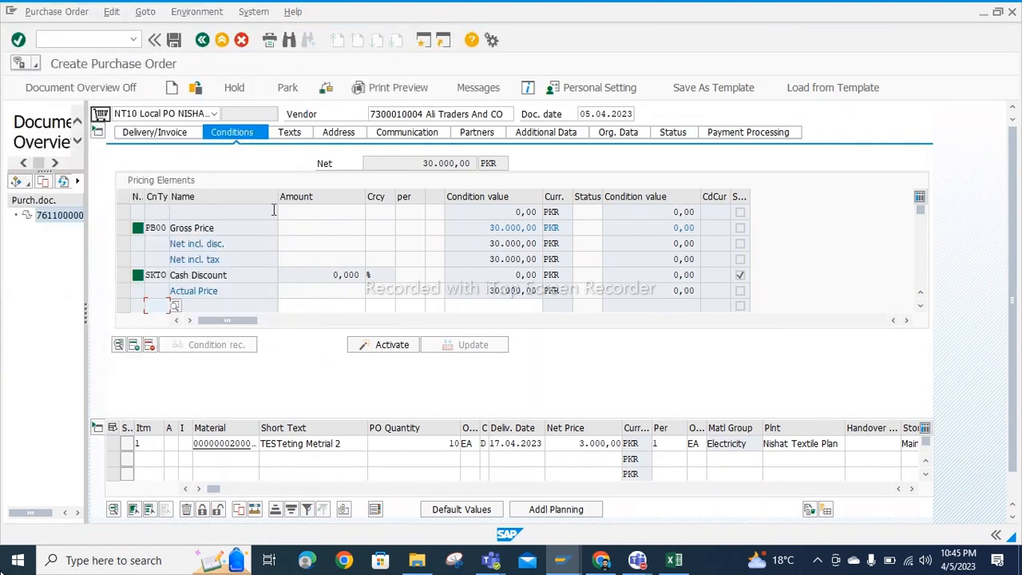
# Review the order header's texts, address, communication, partners, additional data, organizational data and delivery and invoicing status
pyautogui.click(291, 134)
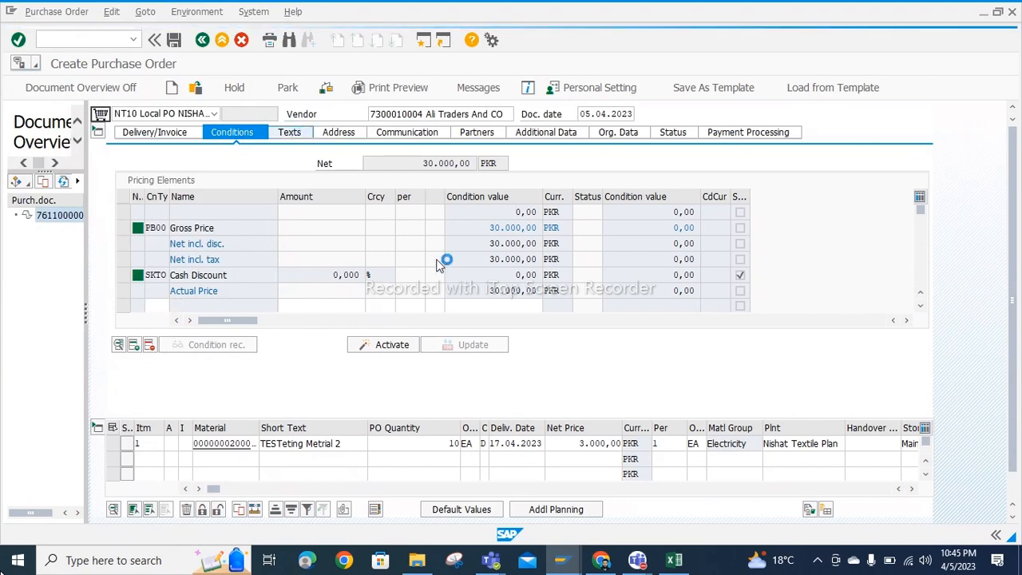
pyautogui.click(309, 176)
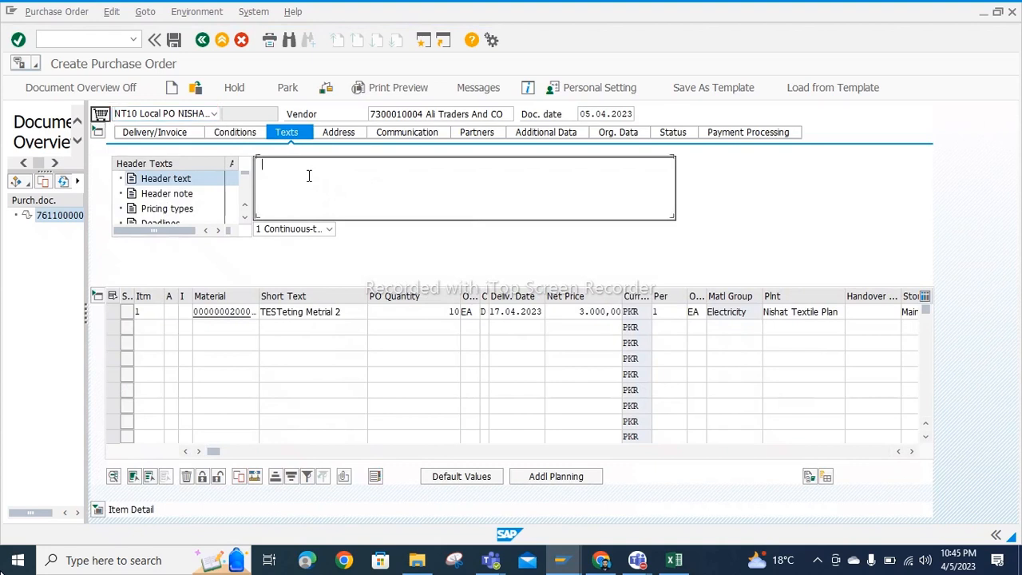
pyautogui.doubleClick(289, 174)
pyautogui.click(435, 196)
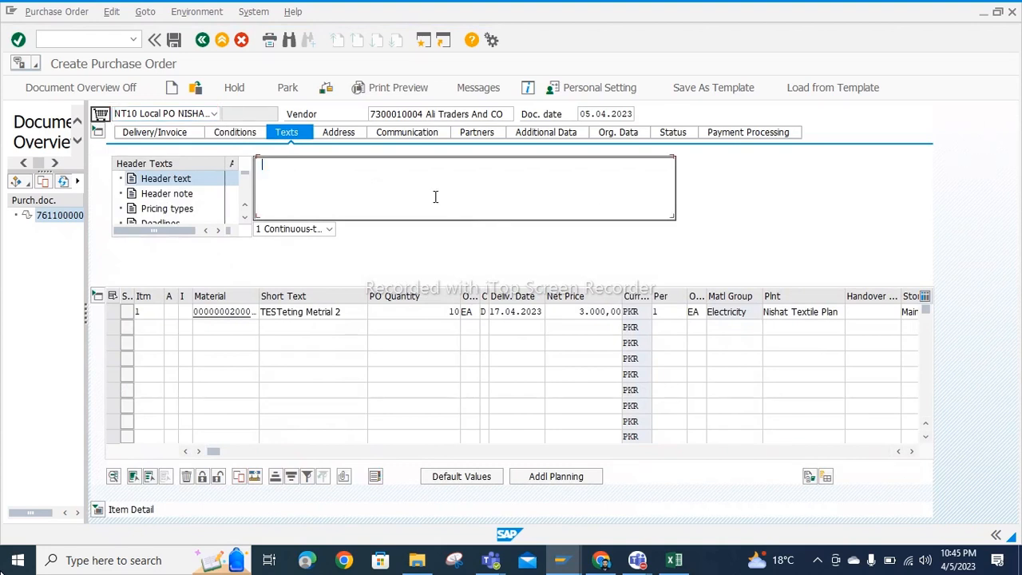
pyautogui.click(348, 134)
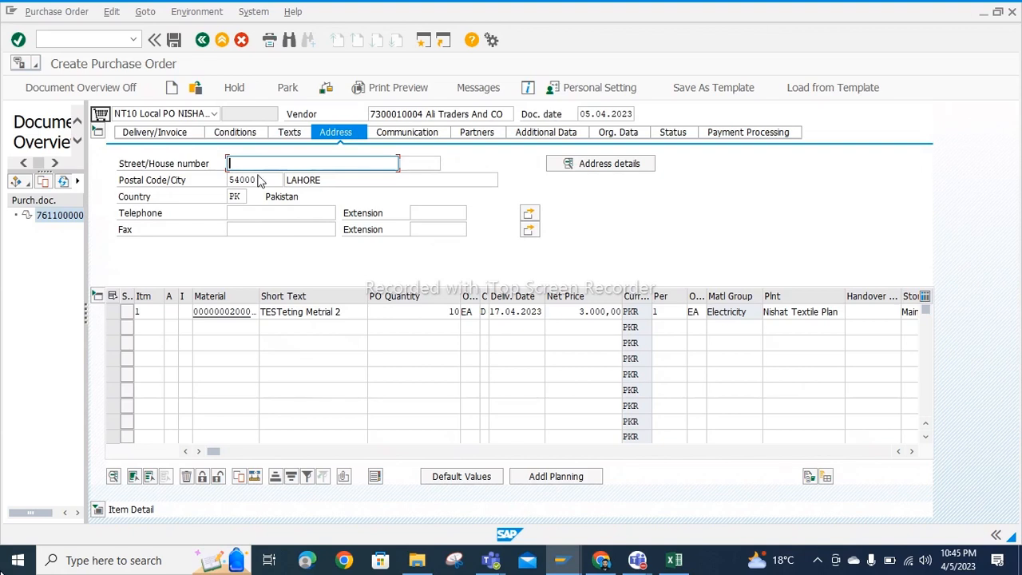
pyautogui.click(407, 136)
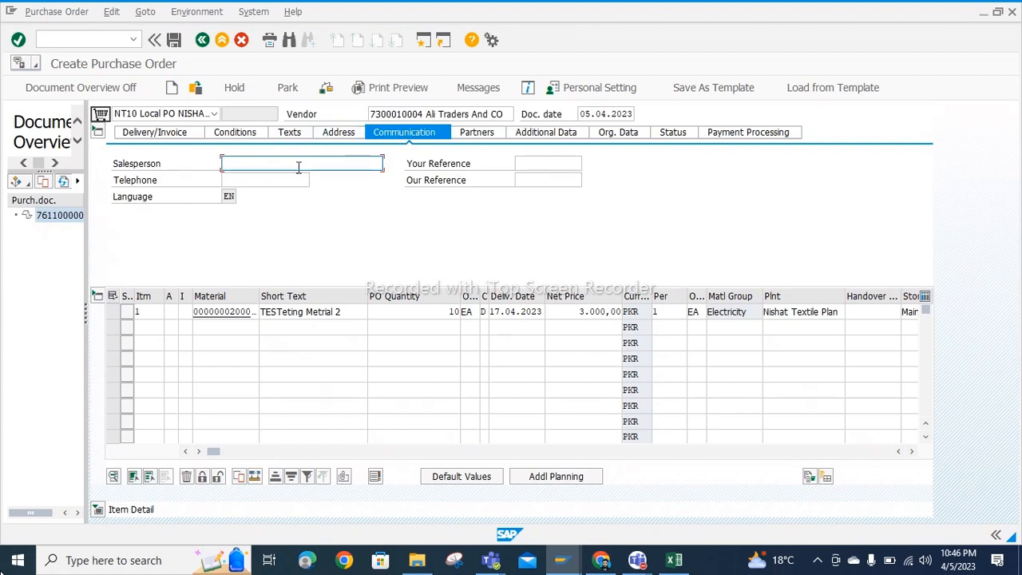
pyautogui.click(486, 134)
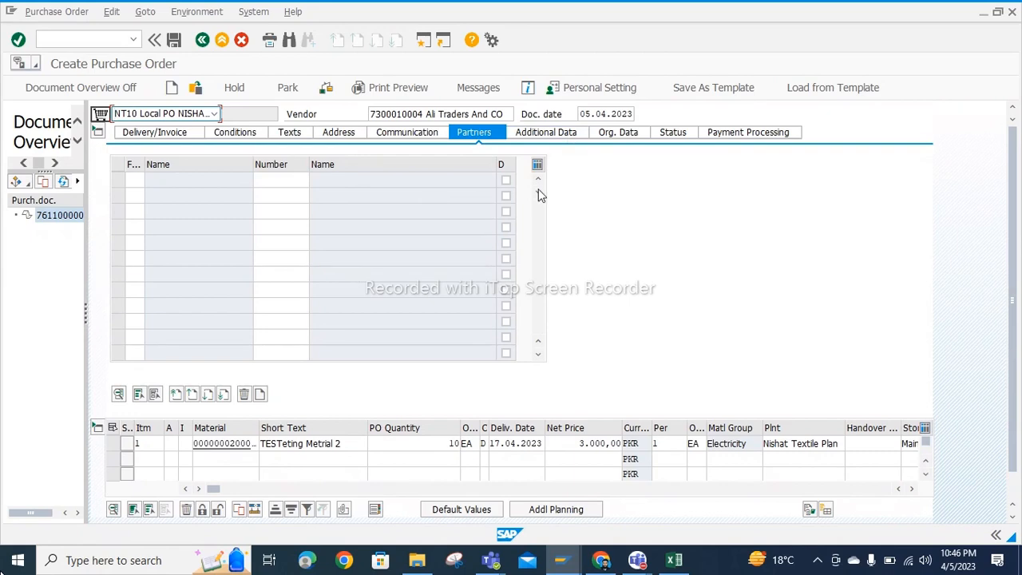
pyautogui.click(560, 138)
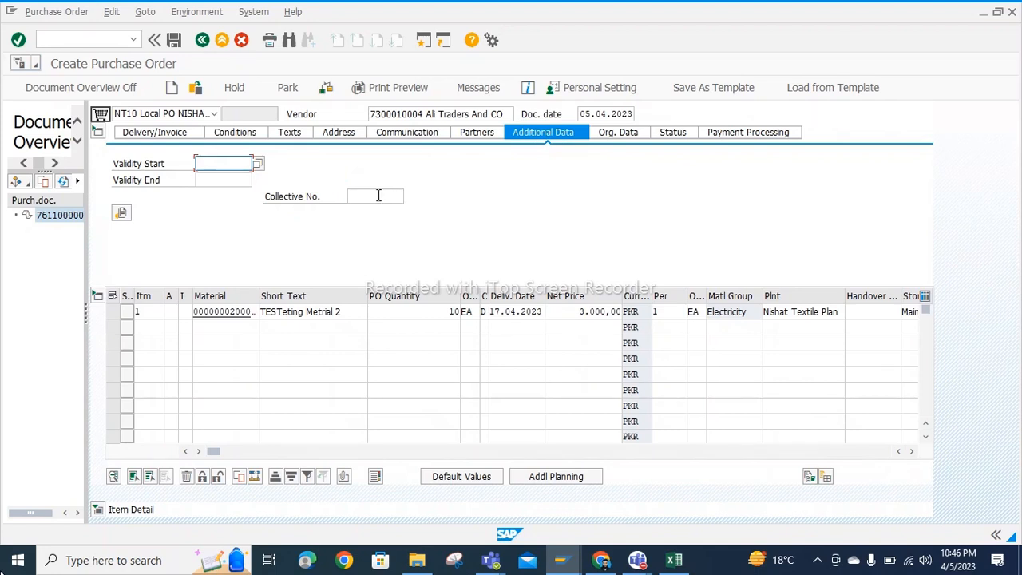
pyautogui.click(631, 135)
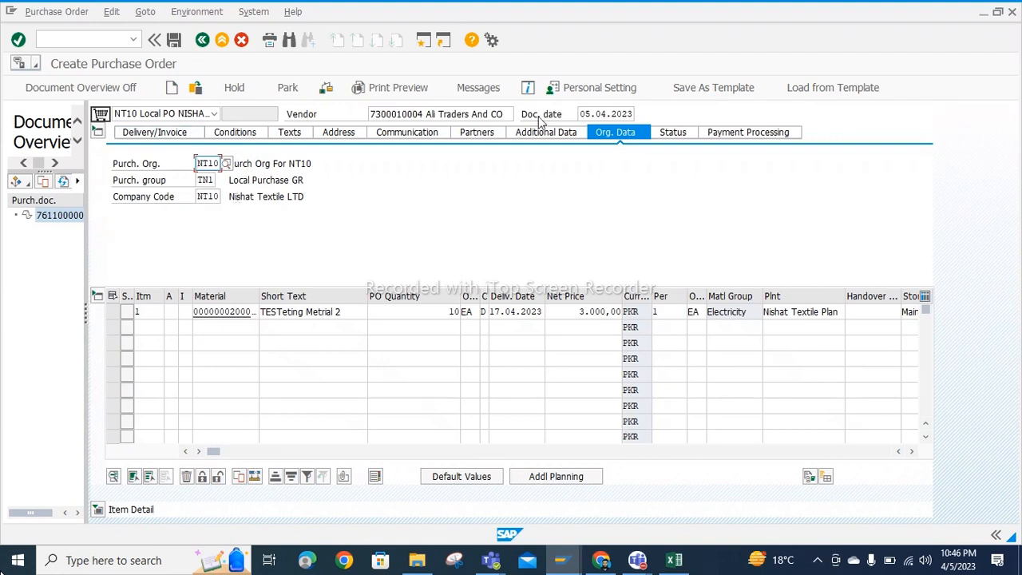
pyautogui.click(673, 133)
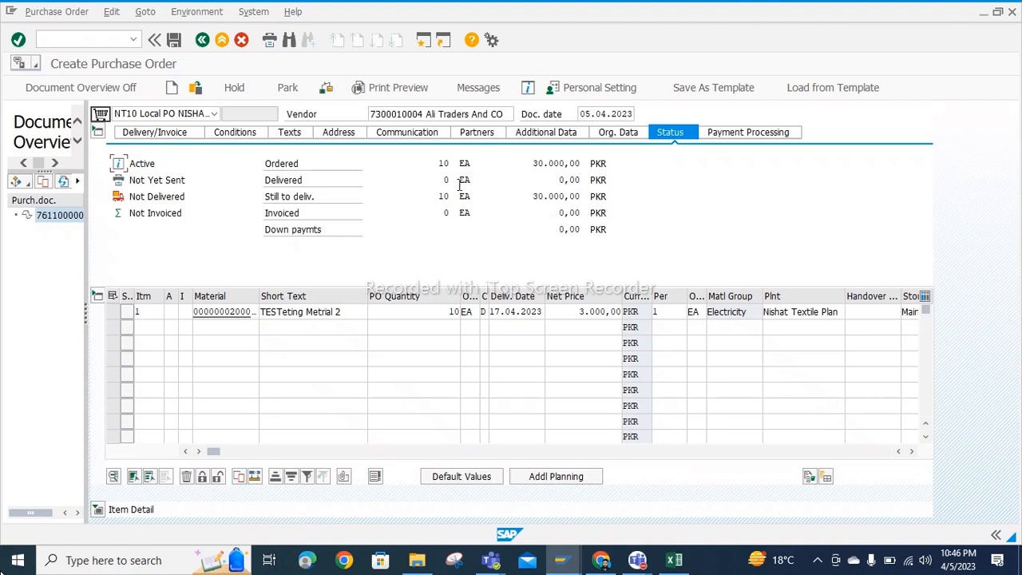
pyautogui.click(439, 164)
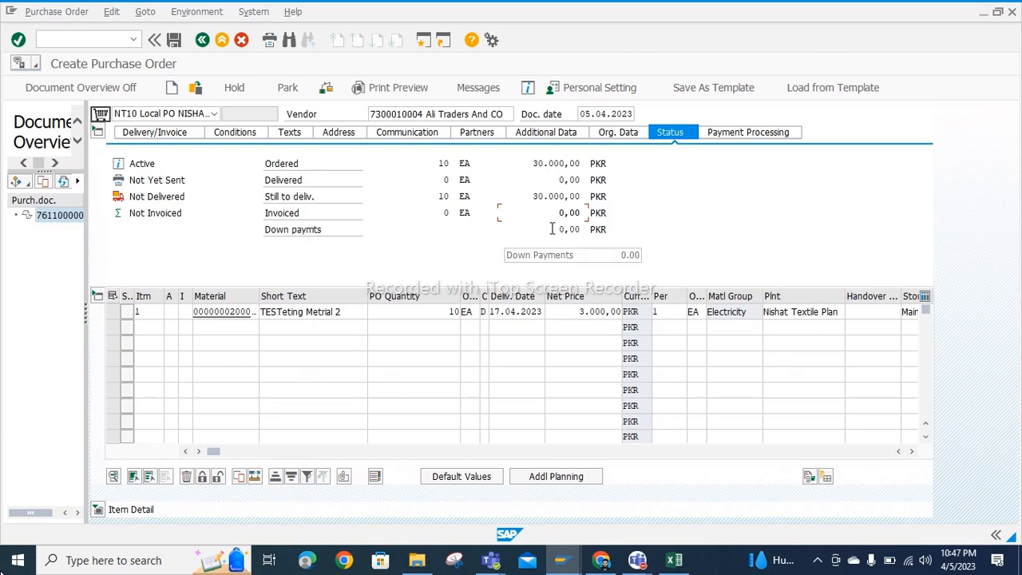
pyautogui.click(551, 229)
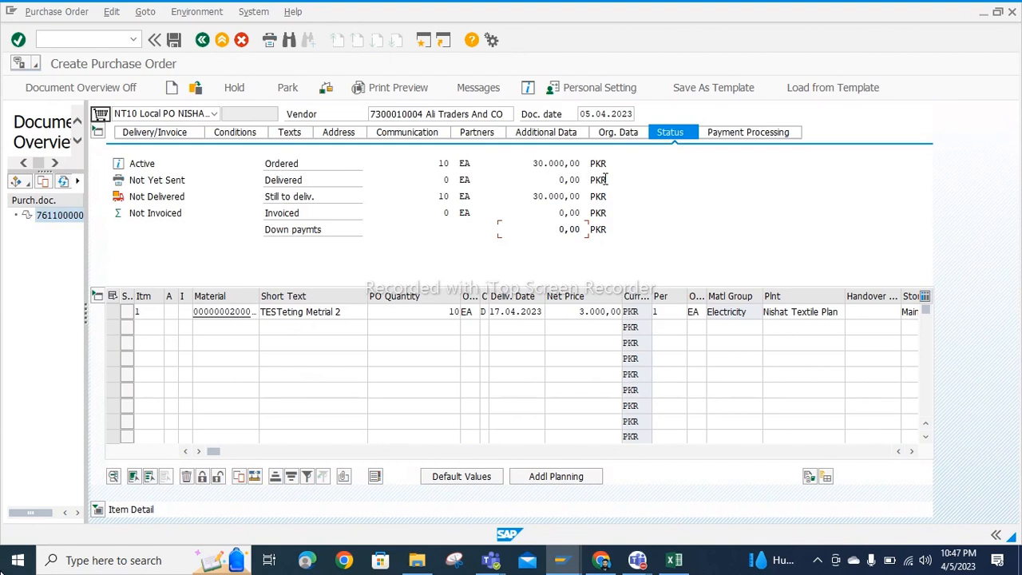
# Examine the order header's payment processing data, including the available down payment categories
pyautogui.click(765, 135)
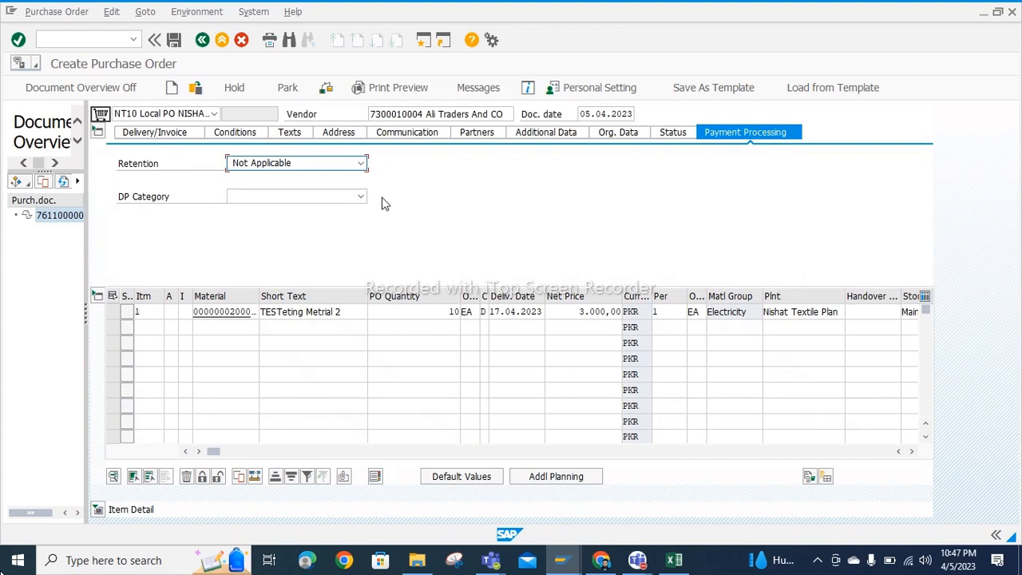
pyautogui.click(360, 196)
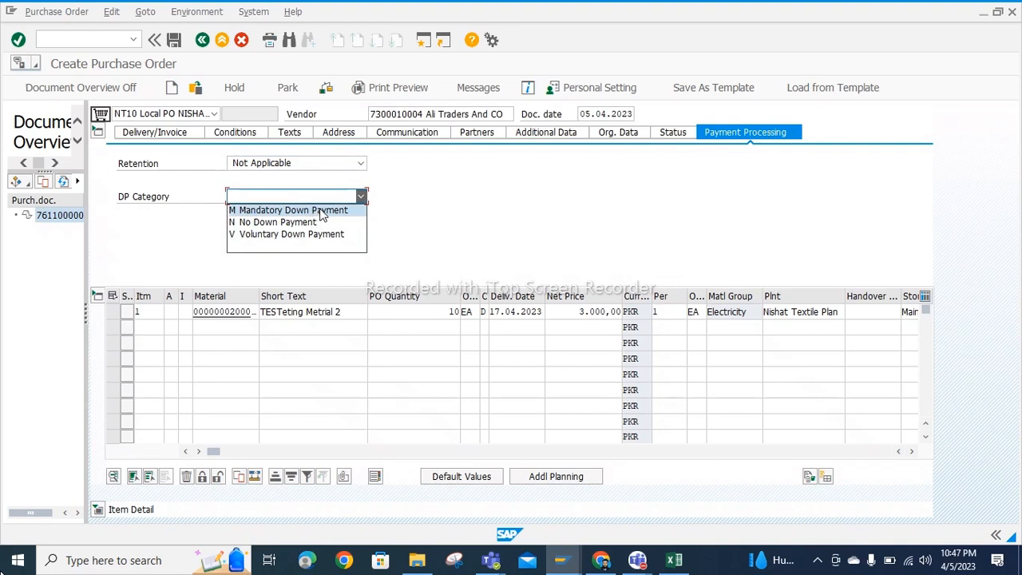
pyautogui.click(677, 137)
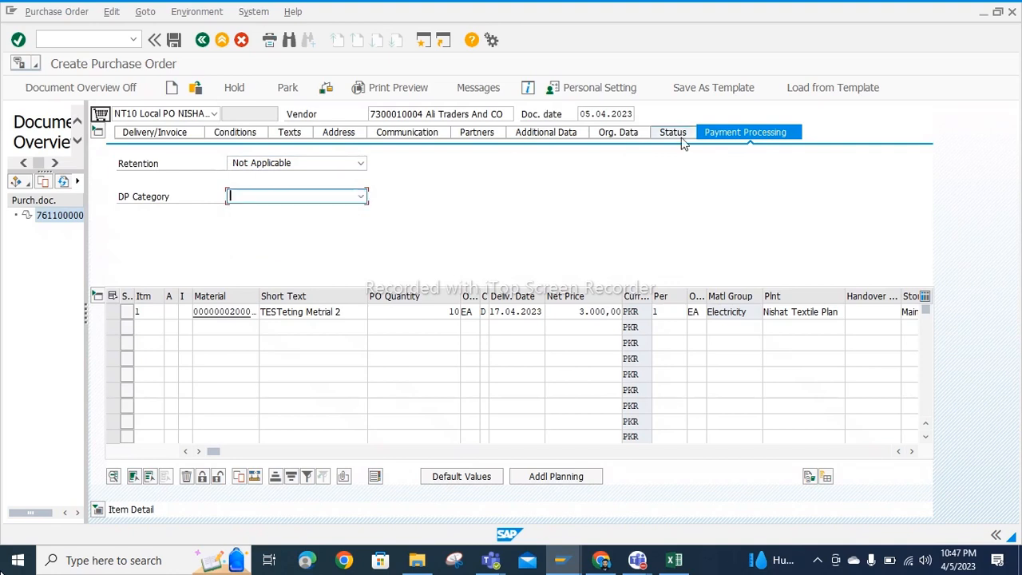
pyautogui.click(675, 134)
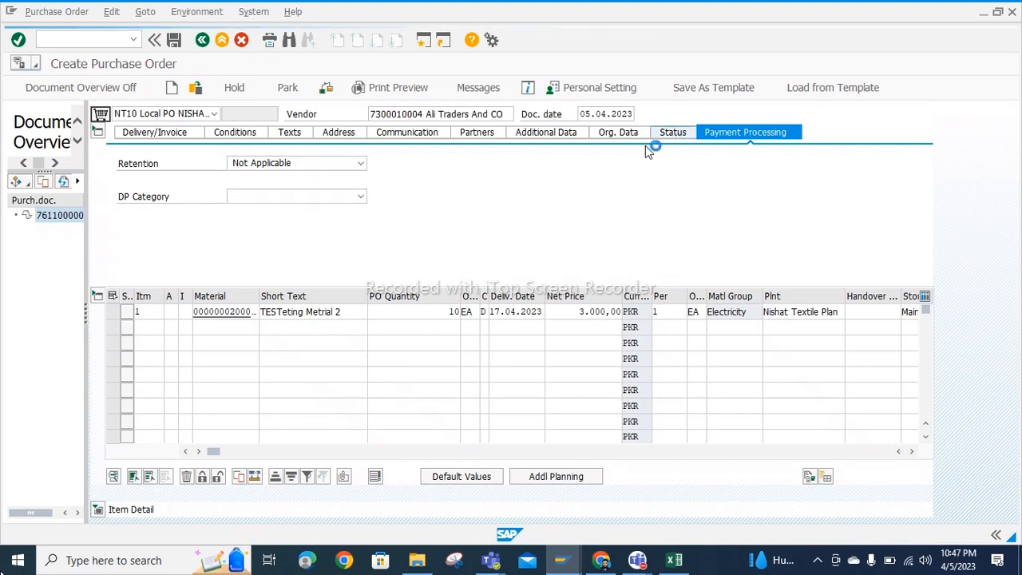
pyautogui.click(750, 136)
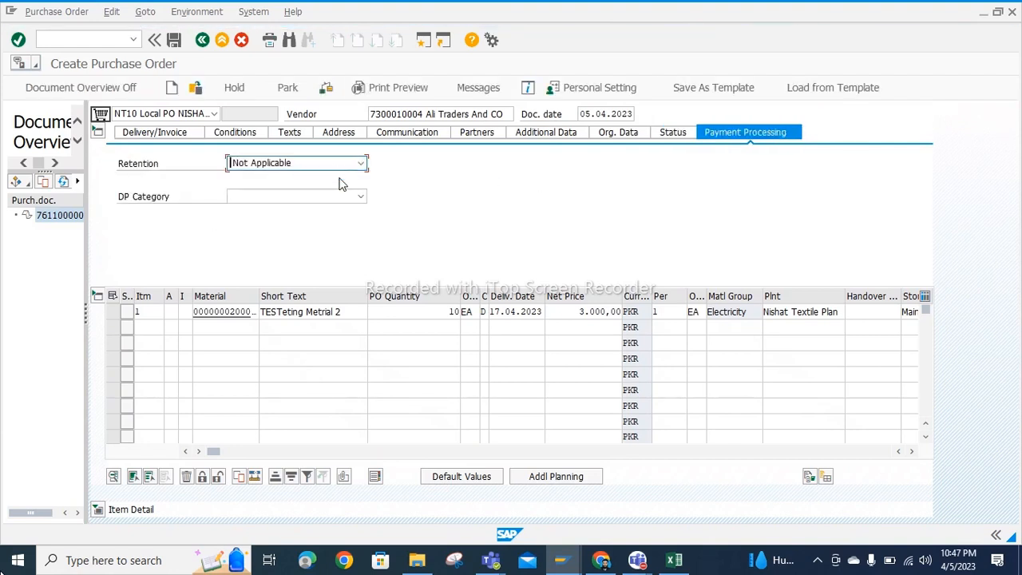
# Try Mandatory Down Payment as the header's down payment category and clear the field again
pyautogui.click(344, 196)
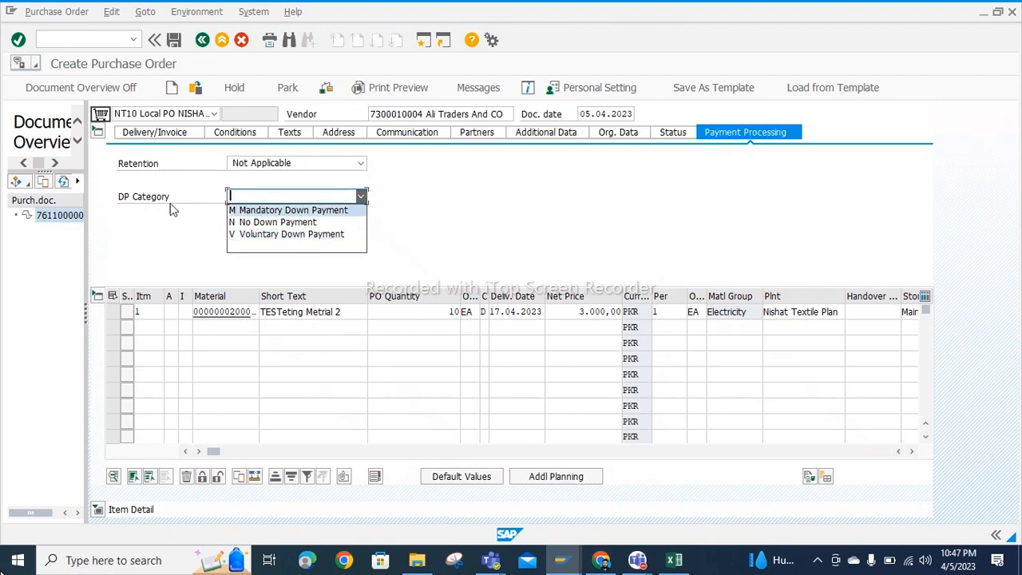
pyautogui.click(301, 211)
pyautogui.click(361, 196)
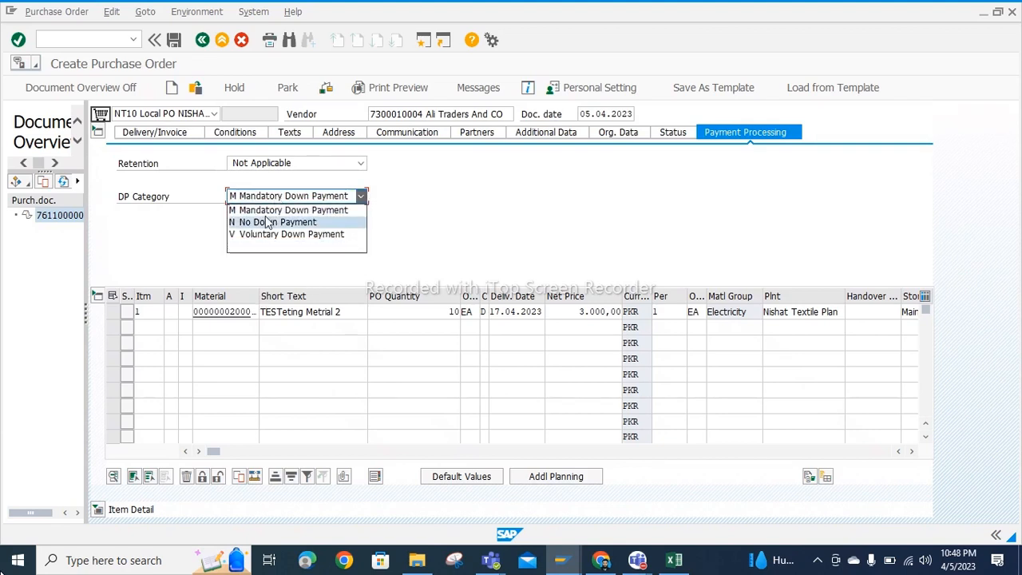
pyautogui.click(270, 246)
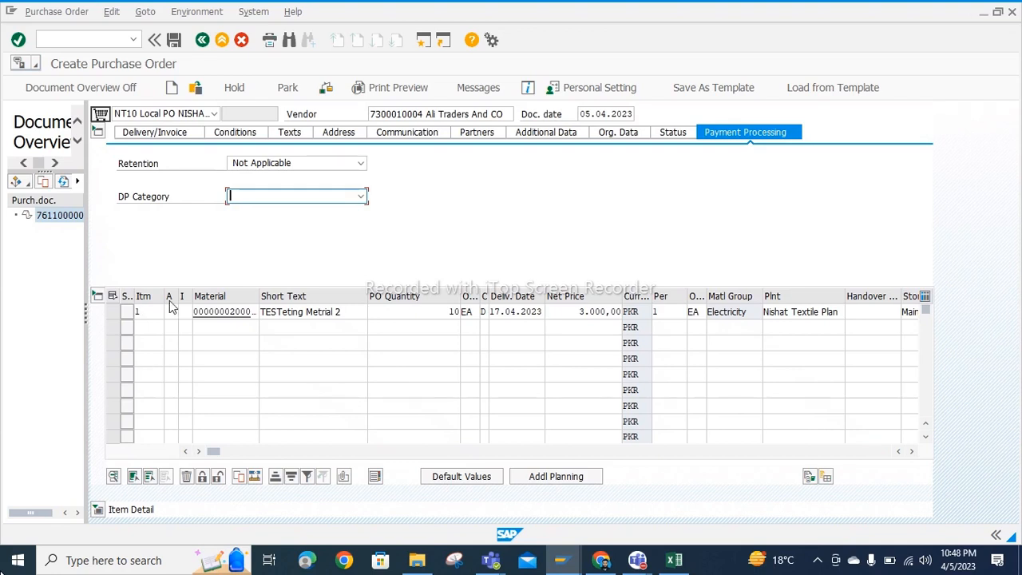
# Examine the available account assignment categories for item 1
pyautogui.moveTo(173, 295); pyautogui.dragTo(182, 297)
pyautogui.click(171, 312)
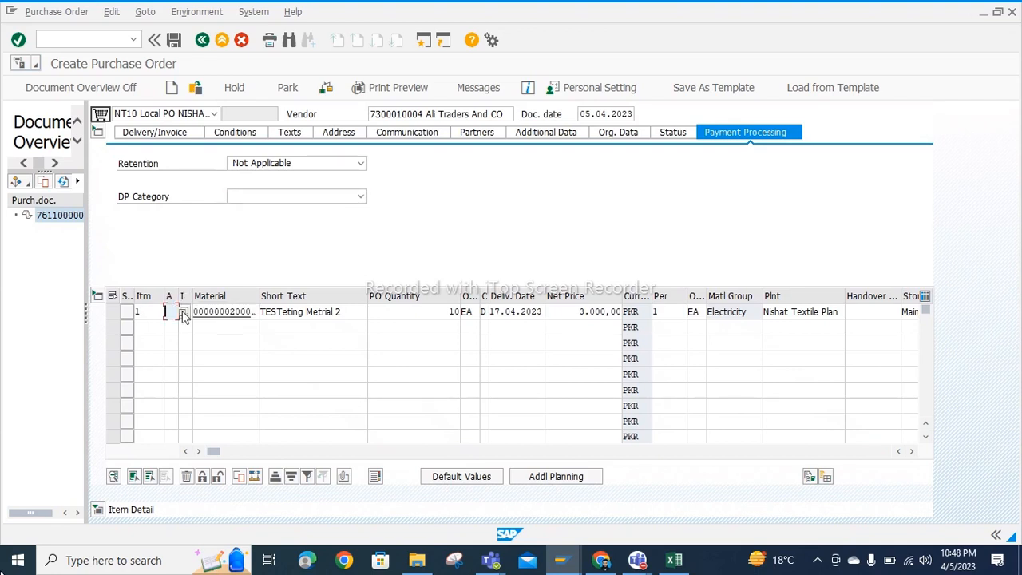
pyautogui.press('F4')
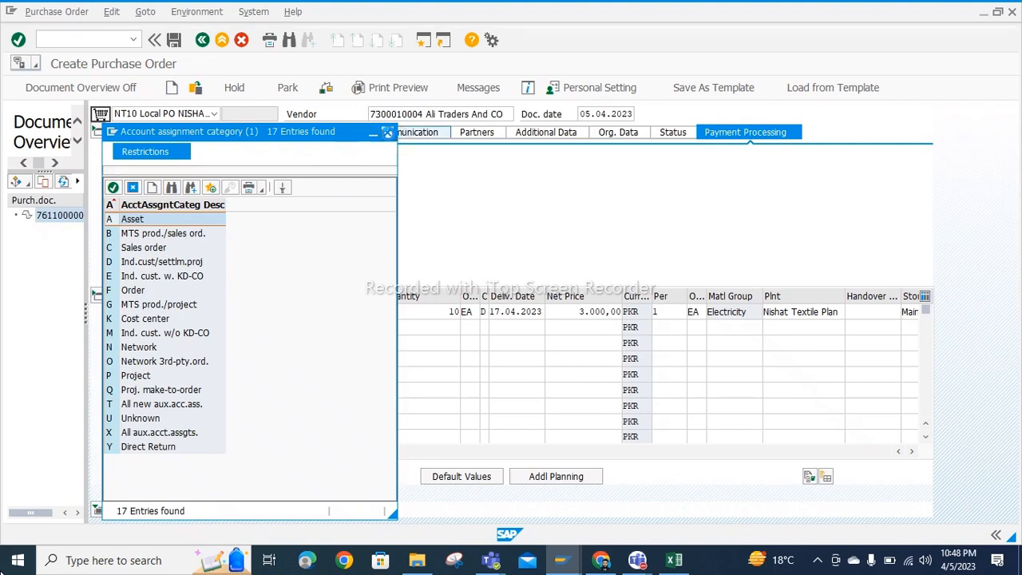
pyautogui.click(387, 134)
pyautogui.click(174, 311)
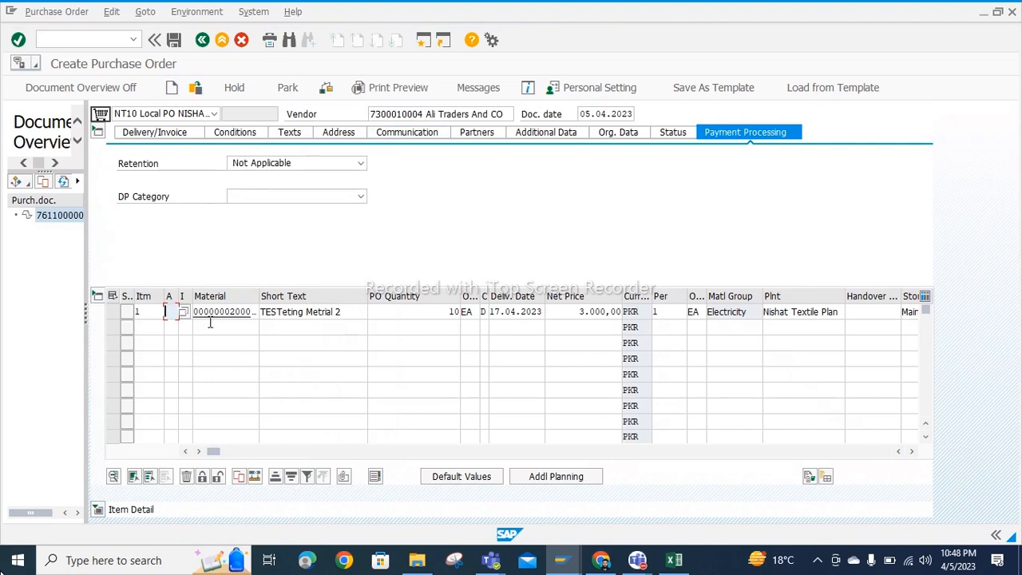
# Examine the available item categories for item 1
pyautogui.click(162, 312)
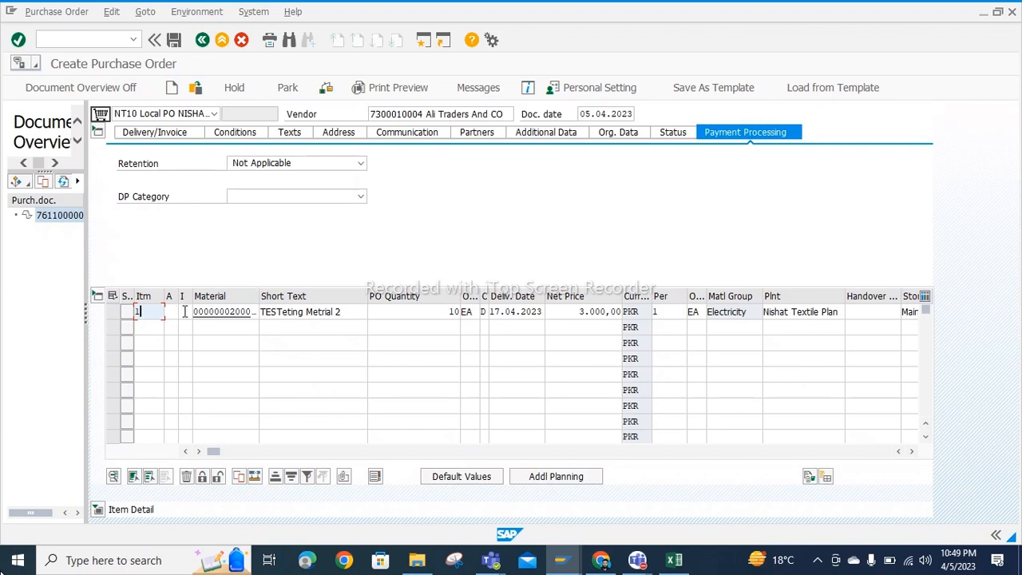
pyautogui.click(183, 311)
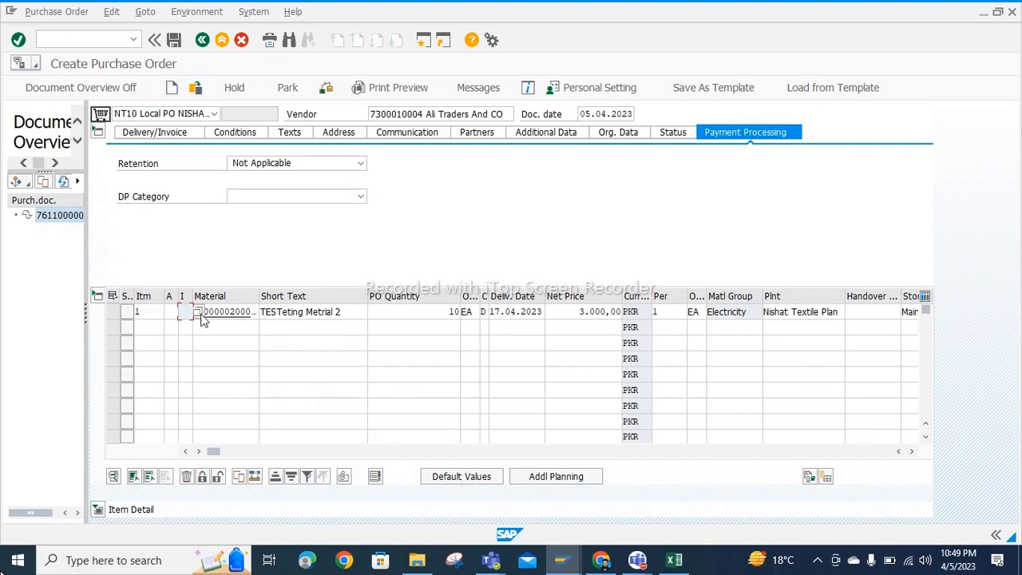
pyautogui.click(198, 312)
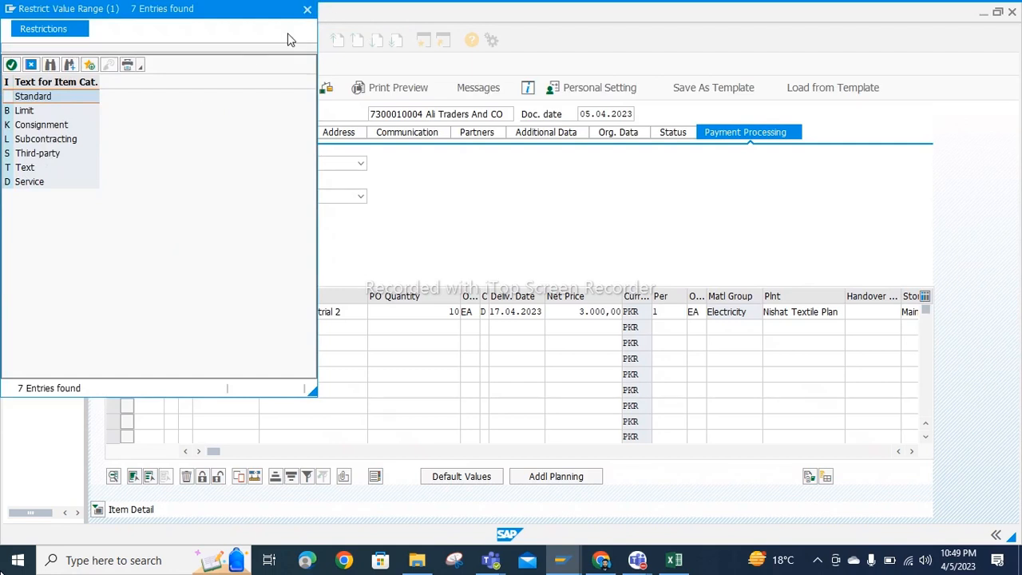
pyautogui.click(307, 9)
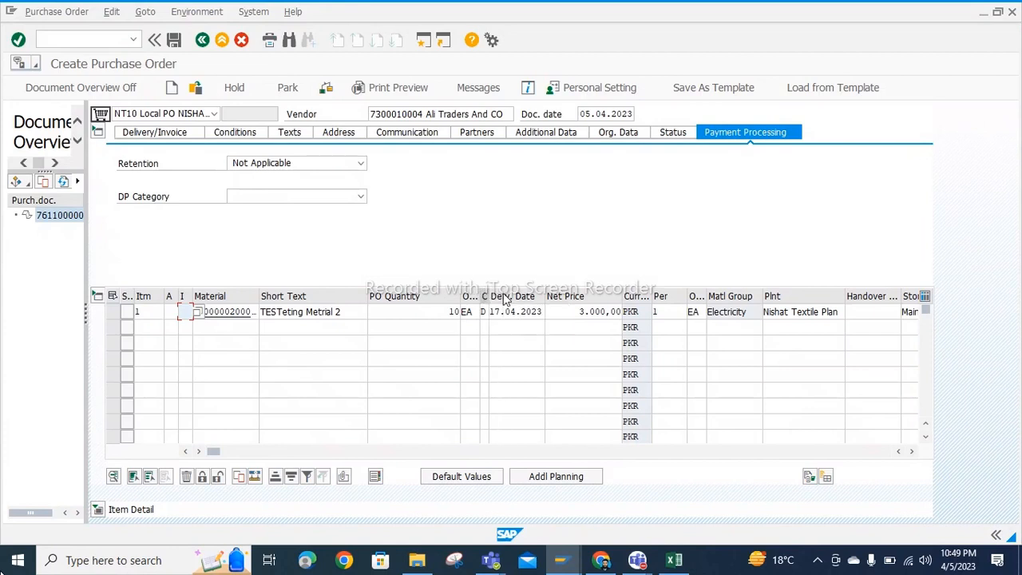
# Widen the delivery date category column and examine the date formats available for item 1
pyautogui.moveTo(489, 297); pyautogui.dragTo(497, 297)
pyautogui.click(502, 314)
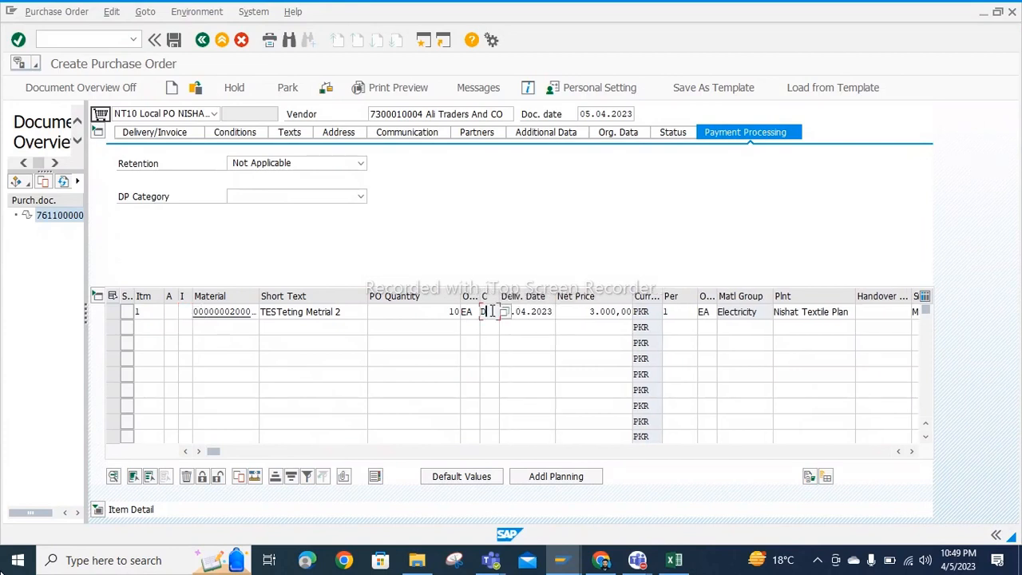
pyautogui.press('F4')
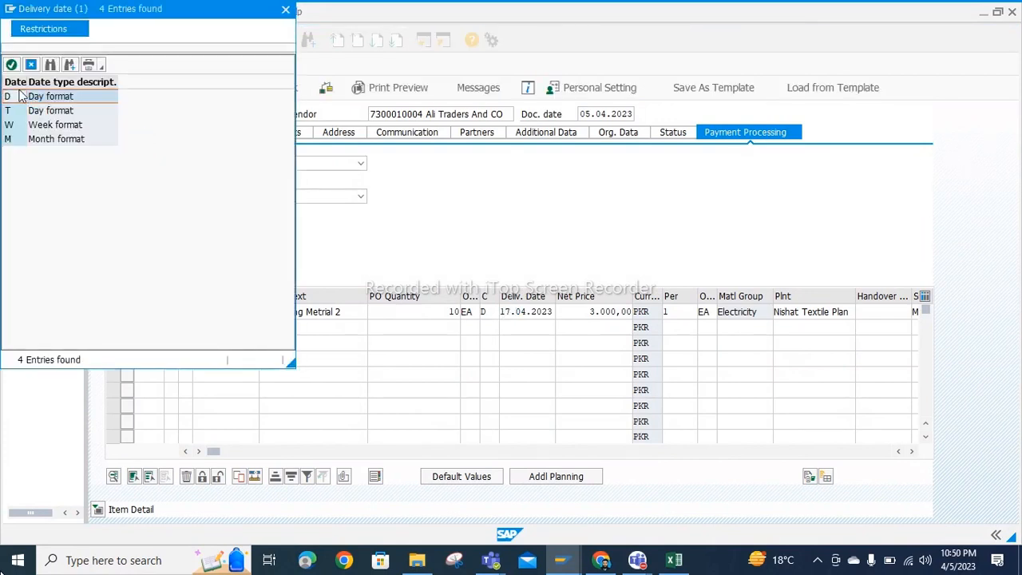
pyautogui.click(21, 94)
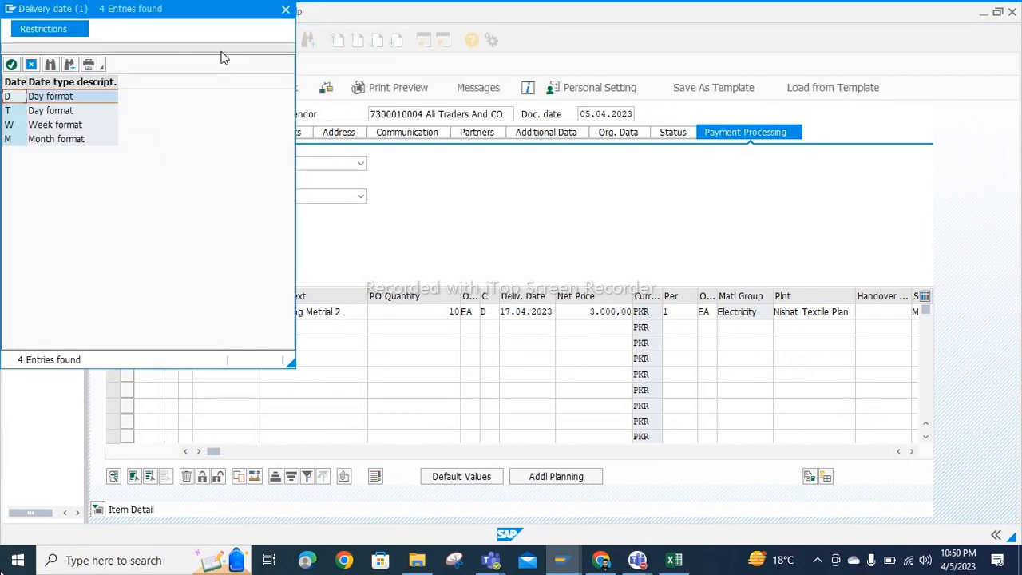
pyautogui.click(286, 13)
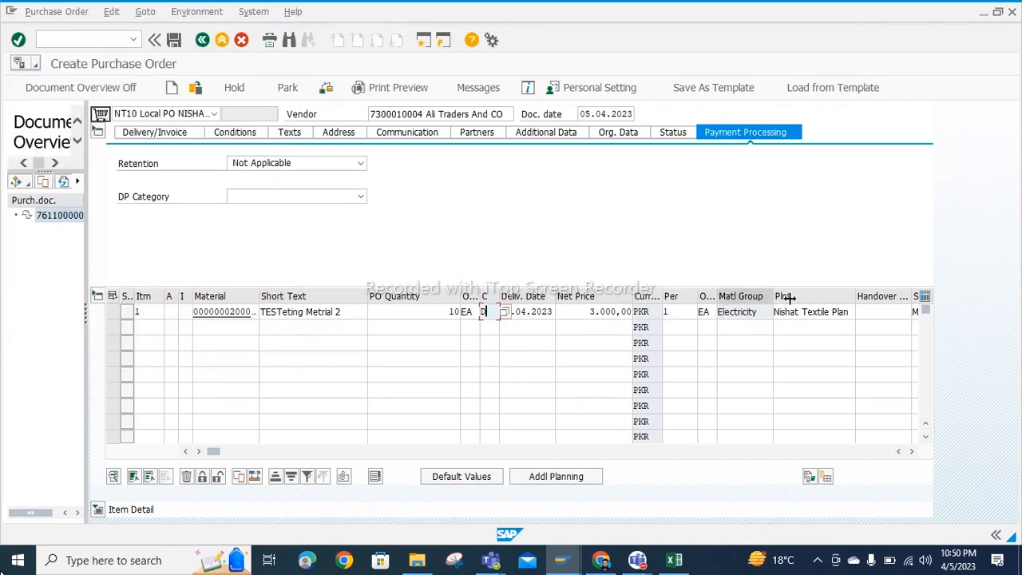
# Review the remaining item overview columns, including plant, storage location, purchase requisition and RFQ references
pyautogui.click(713, 451)
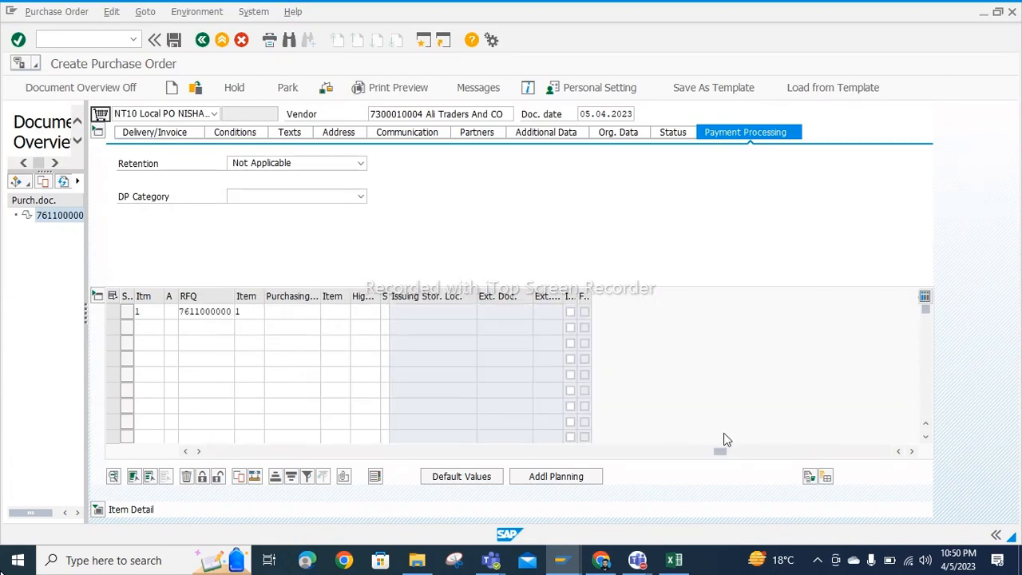
pyautogui.moveTo(719, 457); pyautogui.dragTo(381, 453)
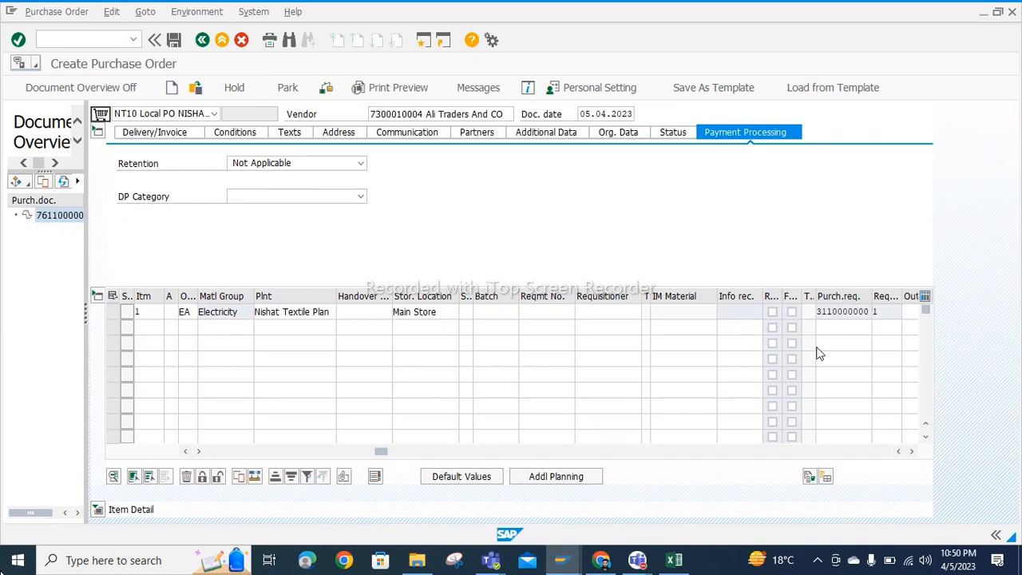
pyautogui.click(680, 452)
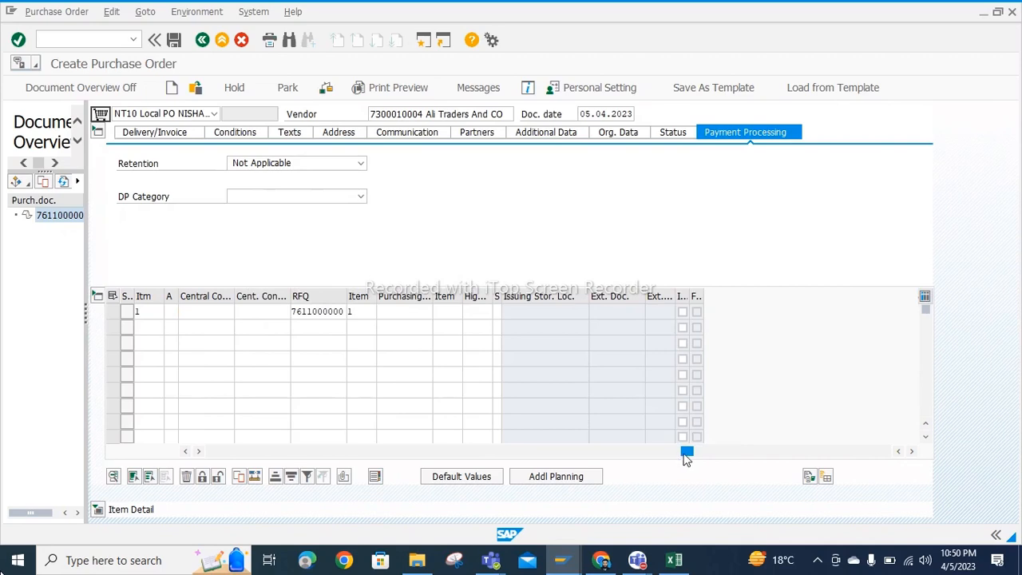
pyautogui.moveTo(681, 452); pyautogui.dragTo(214, 452)
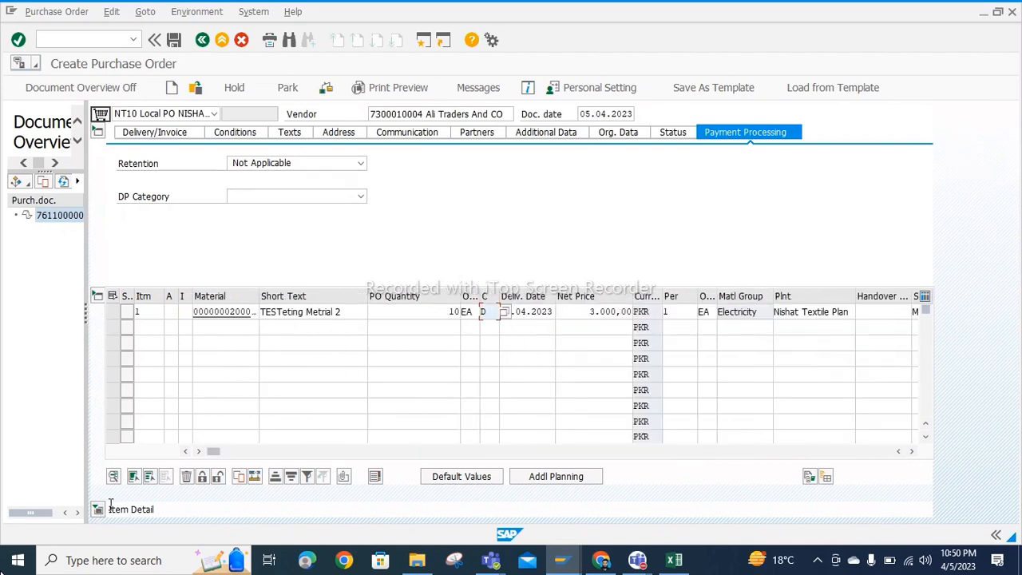
# Expand the item details and review the item's material data, quantities and weights, and delivery schedule
pyautogui.click(98, 509)
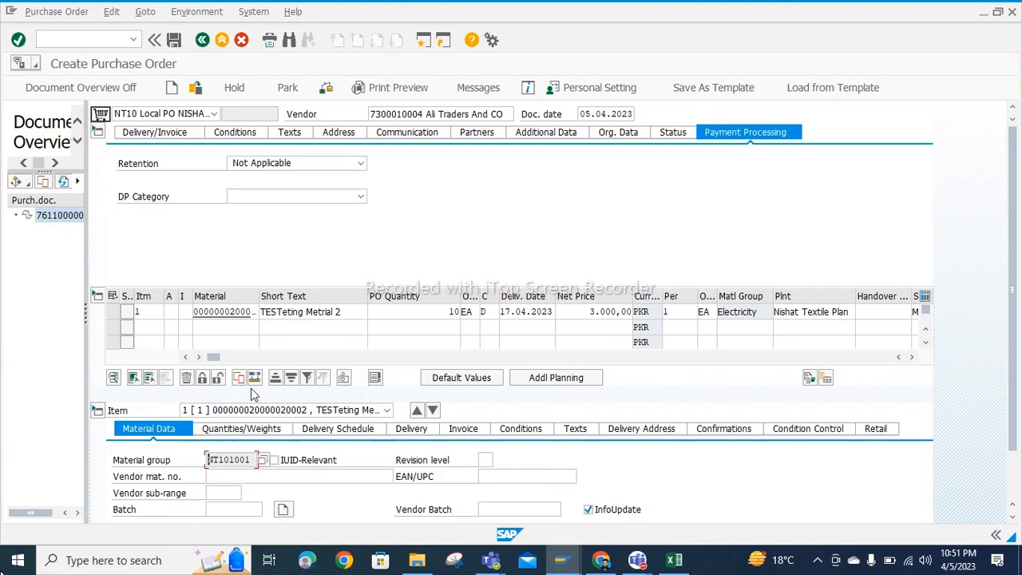
pyautogui.click(244, 428)
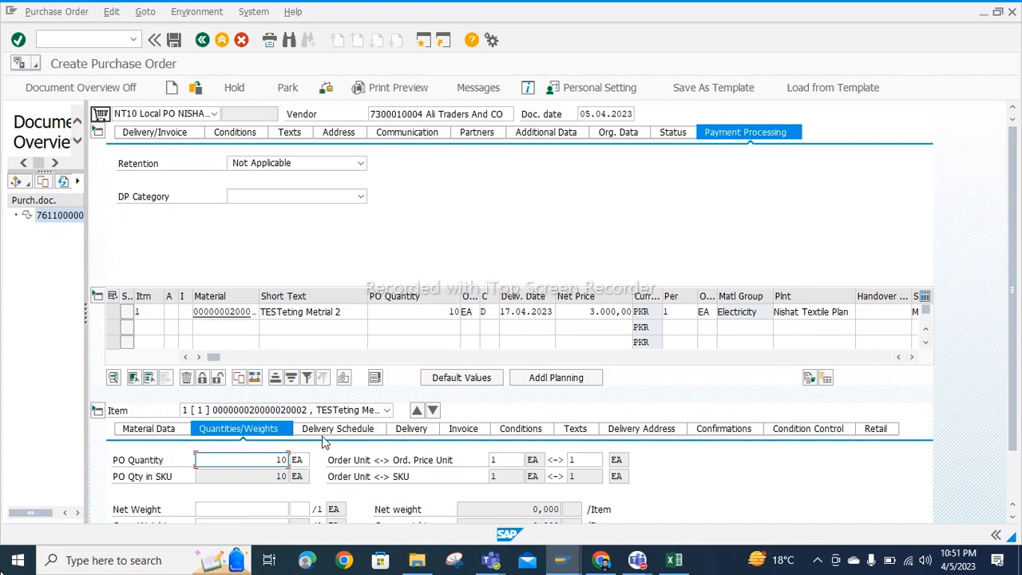
pyautogui.click(337, 429)
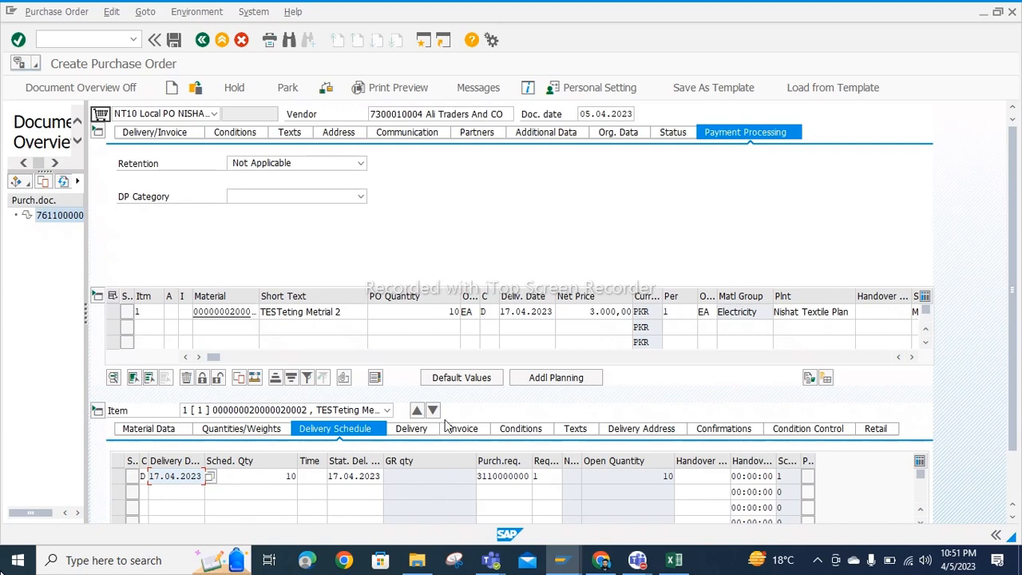
# Select Unrestricted use as the stock type in the item's delivery data
pyautogui.click(419, 433)
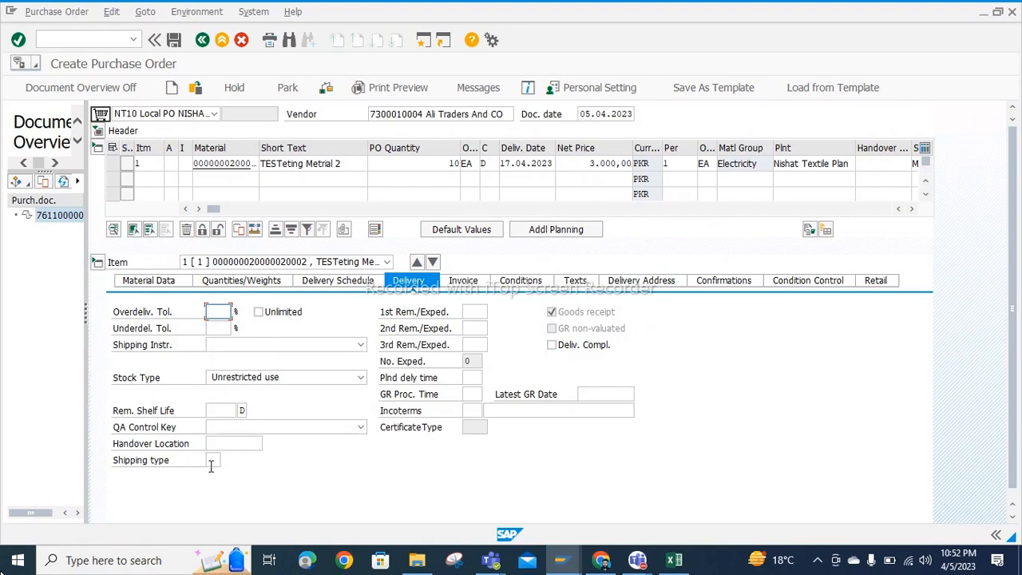
pyautogui.click(360, 379)
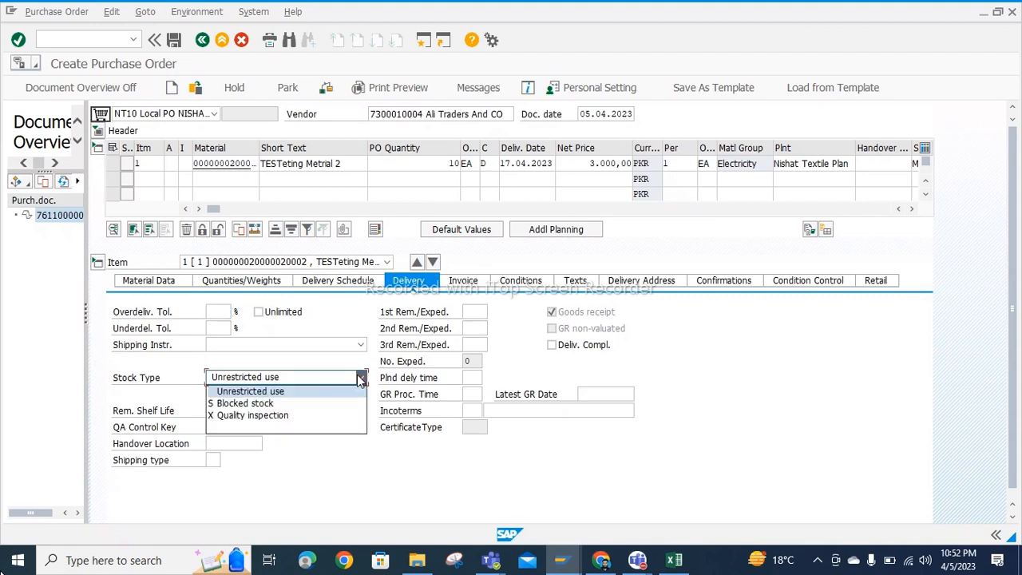
pyautogui.click(275, 395)
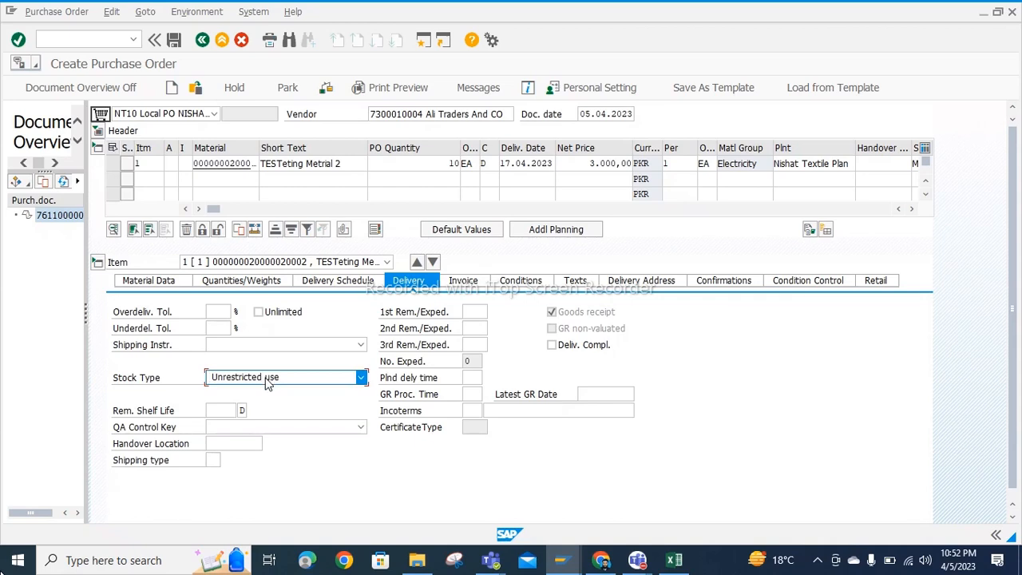
# Review the item's invoice data, pricing conditions, texts, delivery address, confirmations and condition control
pyautogui.click(463, 284)
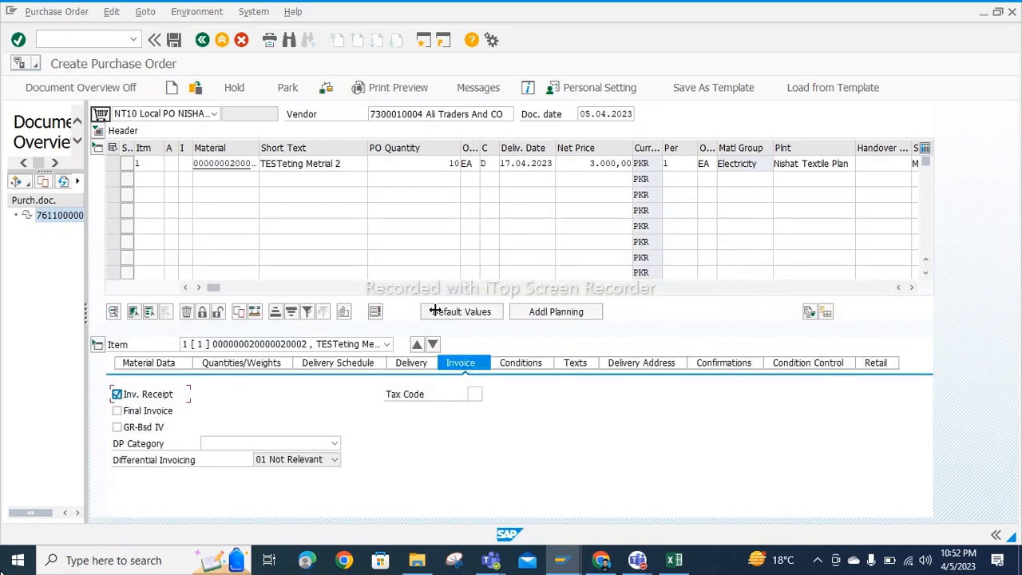
pyautogui.click(531, 365)
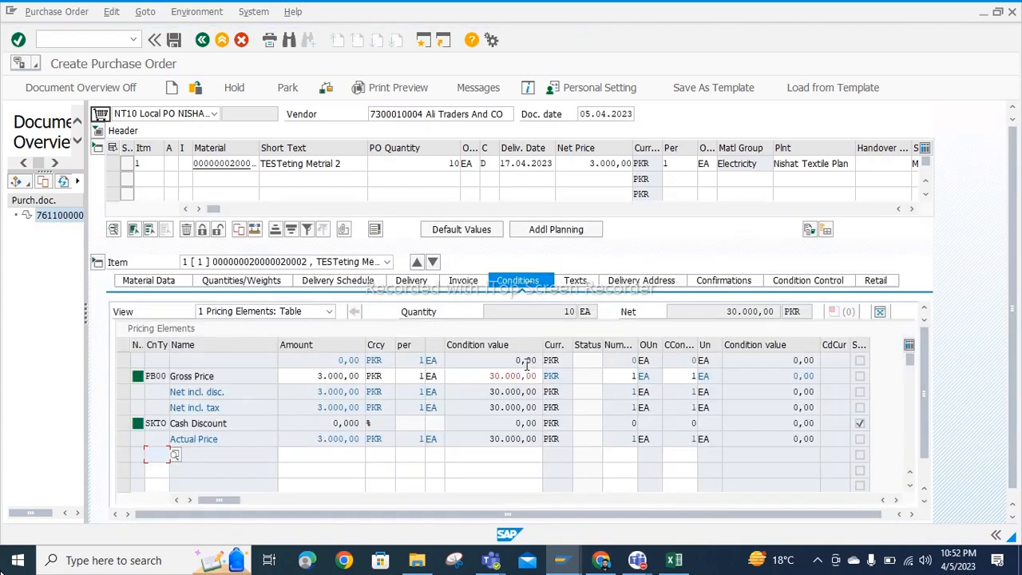
pyautogui.click(575, 280)
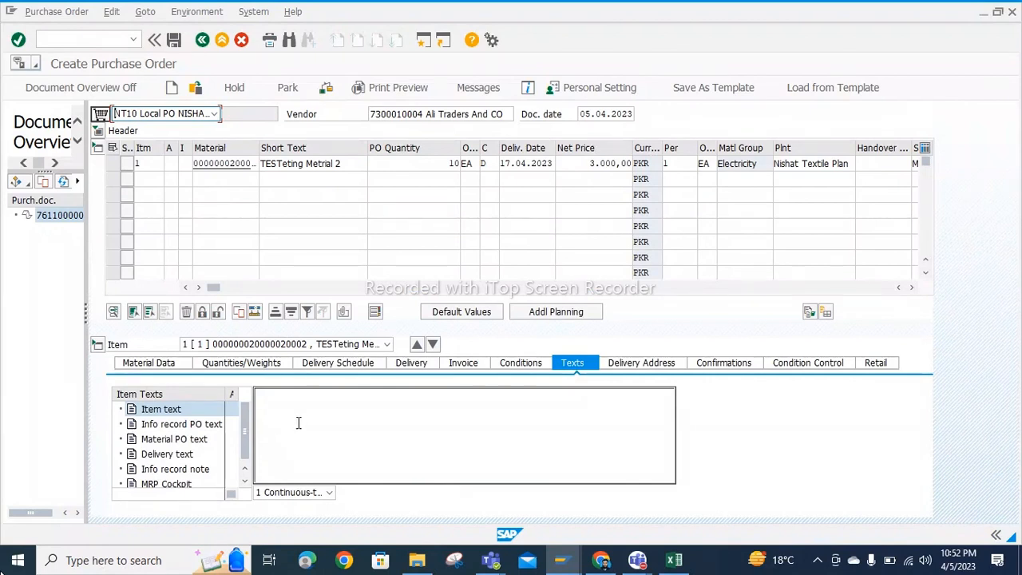
pyautogui.click(648, 364)
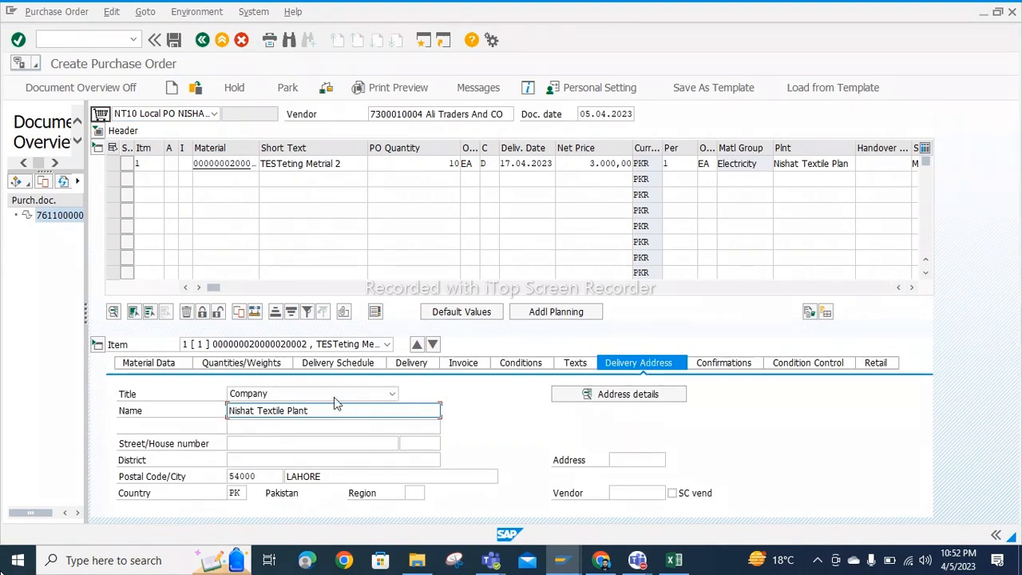
pyautogui.click(739, 366)
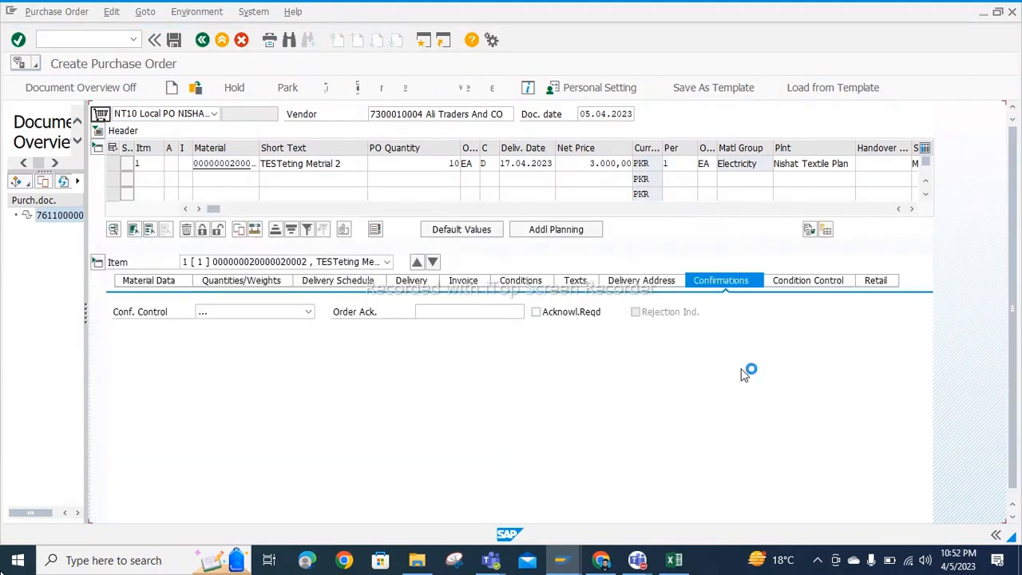
pyautogui.click(809, 286)
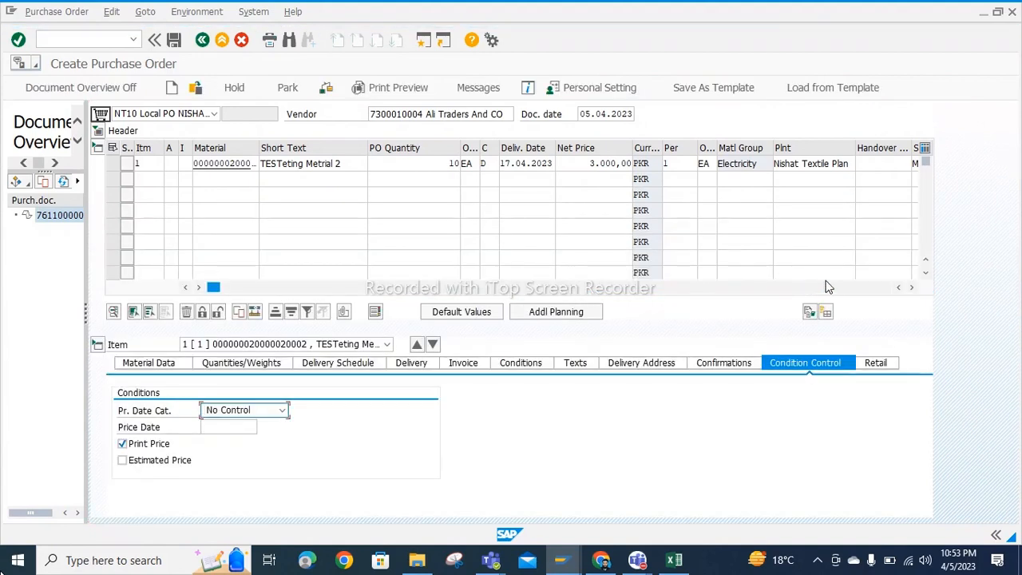
# Review the item's retail data, return to its material data and select the whole first item line
pyautogui.click(876, 364)
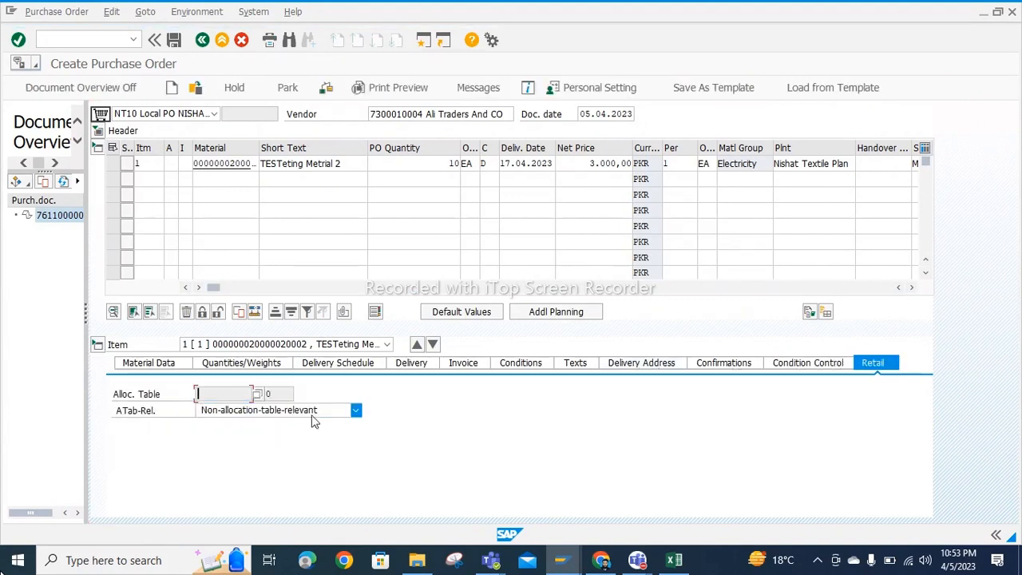
pyautogui.click(151, 363)
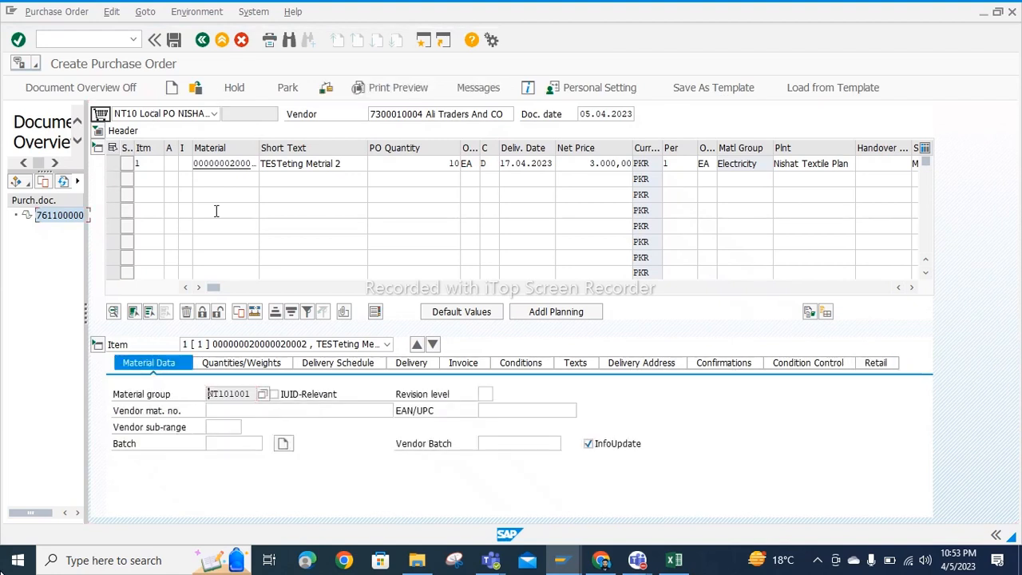
pyautogui.click(128, 166)
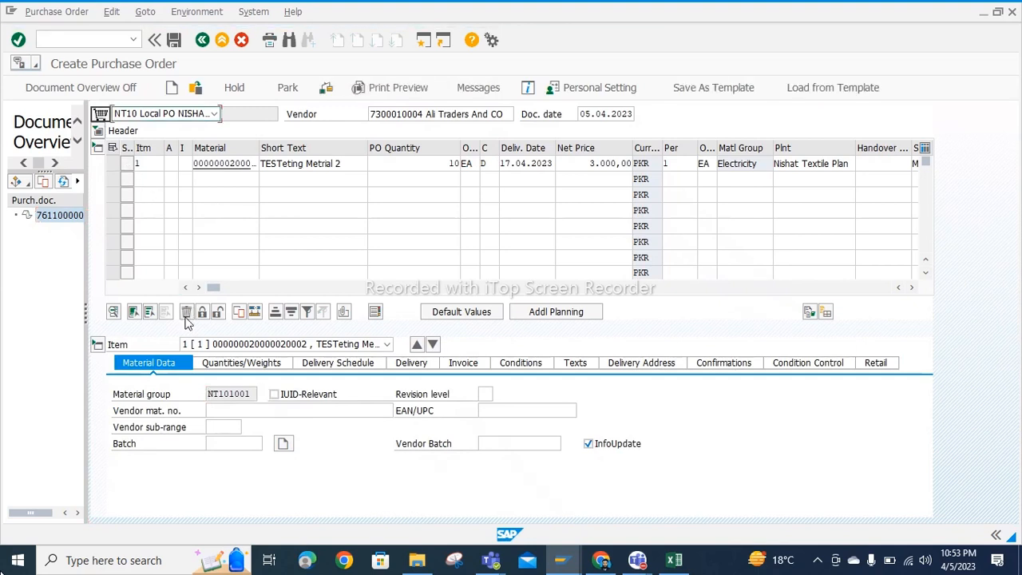
pyautogui.click(113, 163)
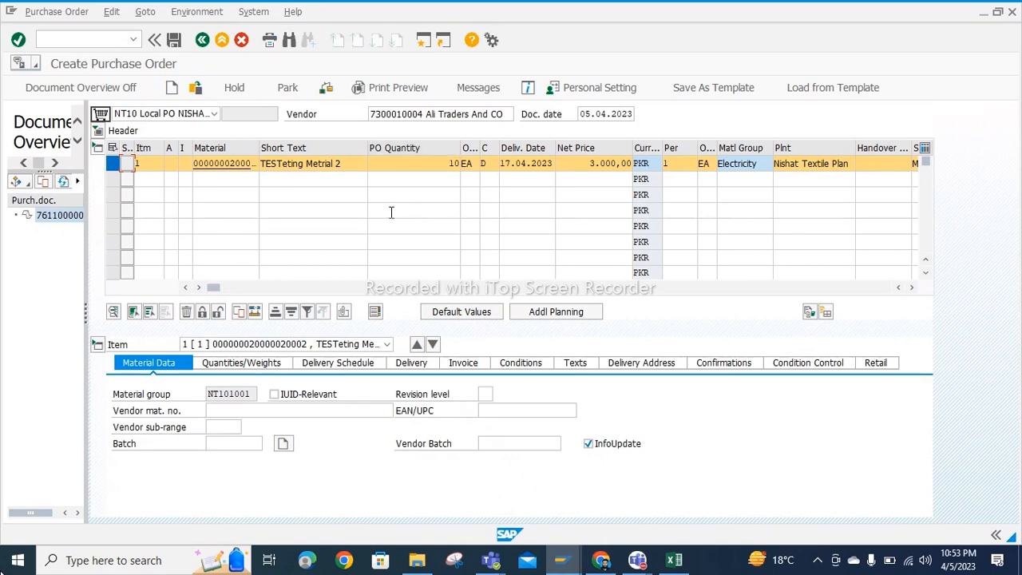
# Expand the order header, check its delivery and invoice data, and save the purchase order despite the system messages
pyautogui.click(96, 131)
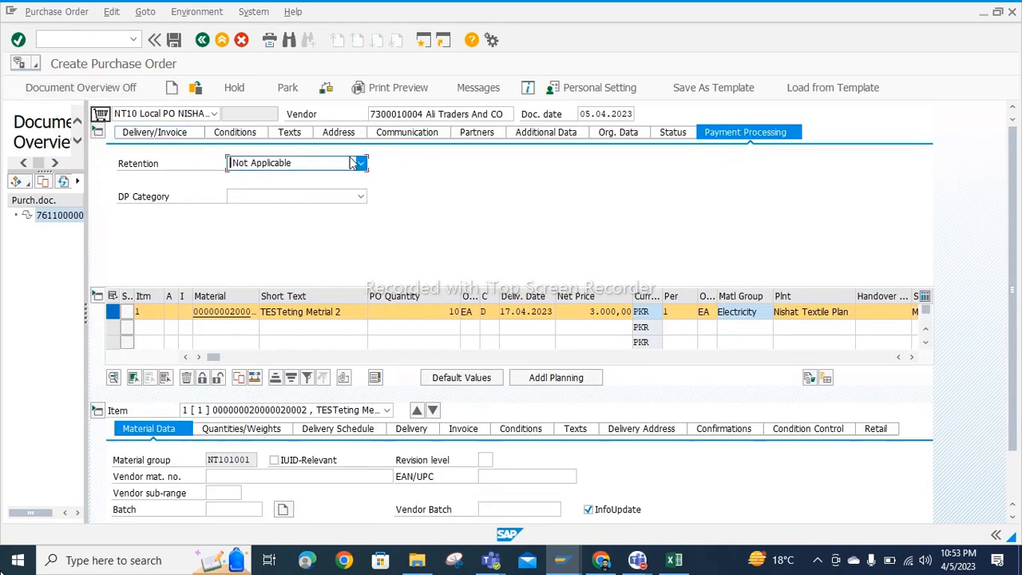
pyautogui.click(180, 140)
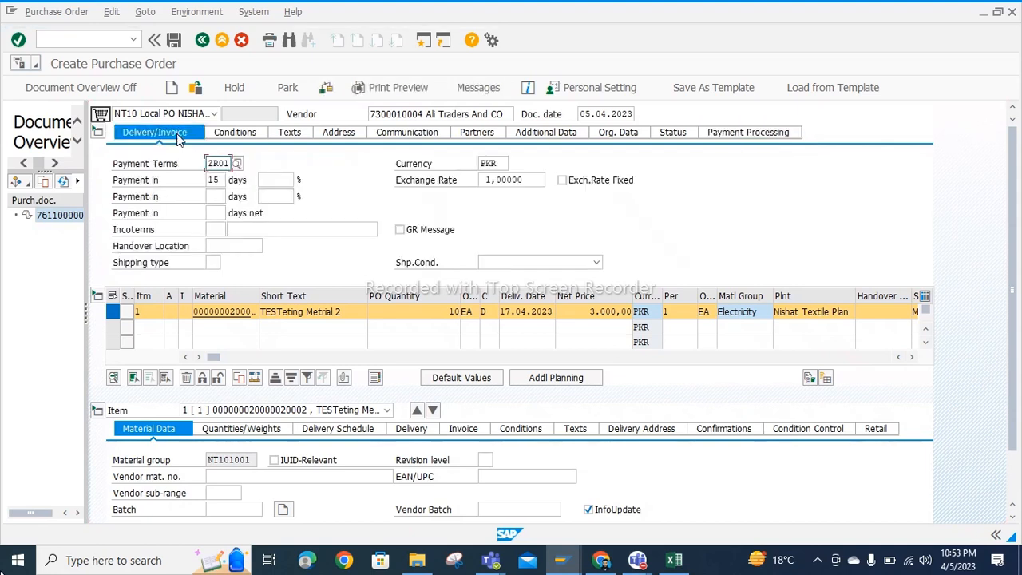
pyautogui.click(175, 46)
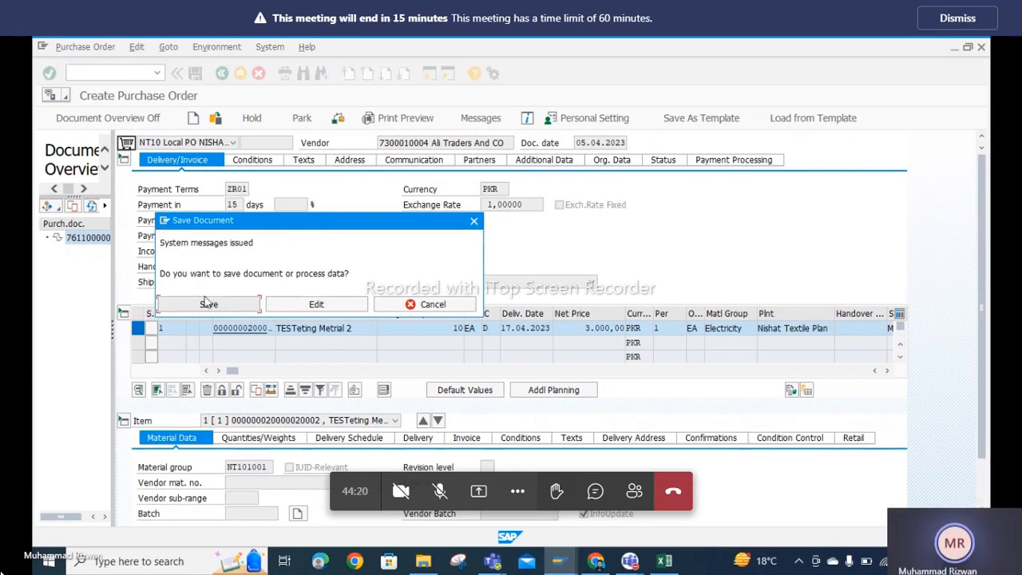
pyautogui.click(208, 306)
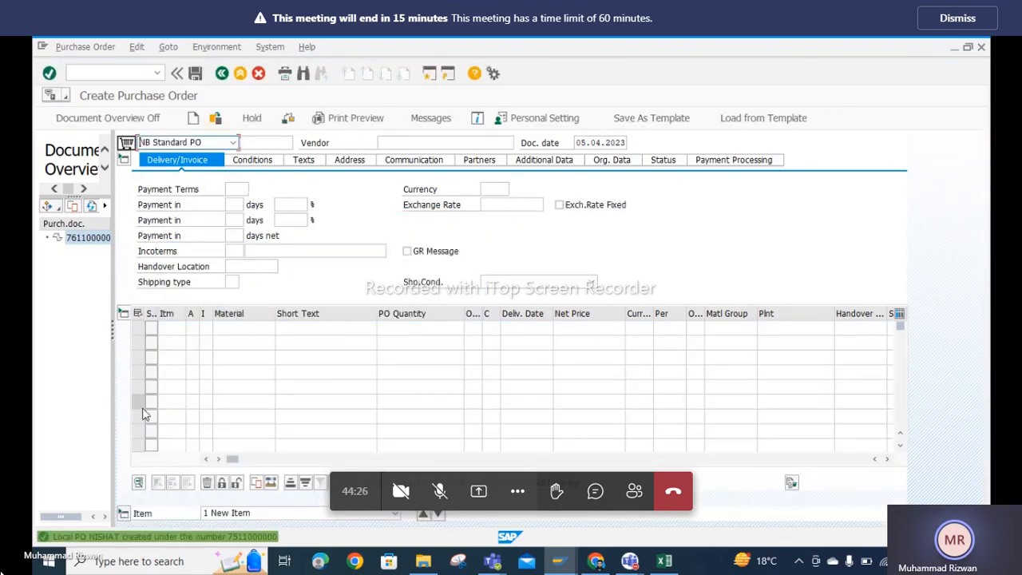
# View the long text of the purchase order creation message and close it again
pyautogui.doubleClick(140, 539)
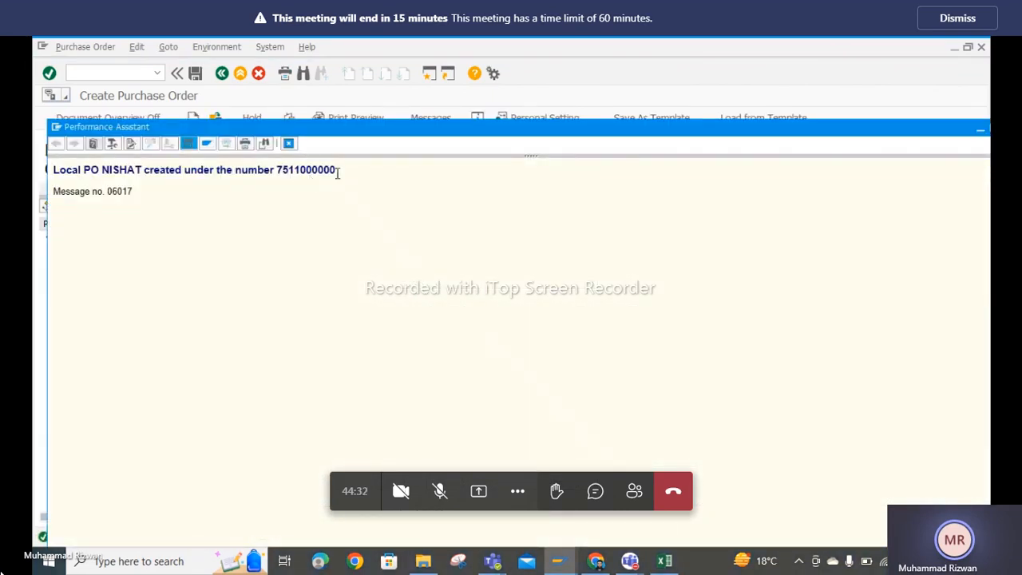
pyautogui.moveTo(345, 174)
pyautogui.mouseDown()
pyautogui.moveTo(277, 175)
pyautogui.moveTo(345, 179)
pyautogui.mouseUp()
pyautogui.moveTo(519, 132); pyautogui.dragTo(448, 103)
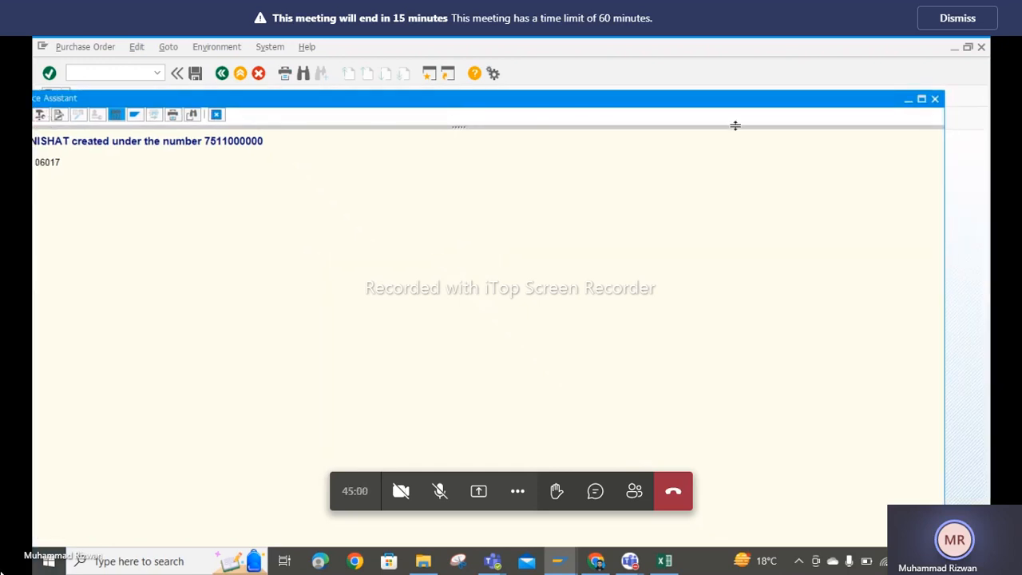
pyautogui.click(935, 99)
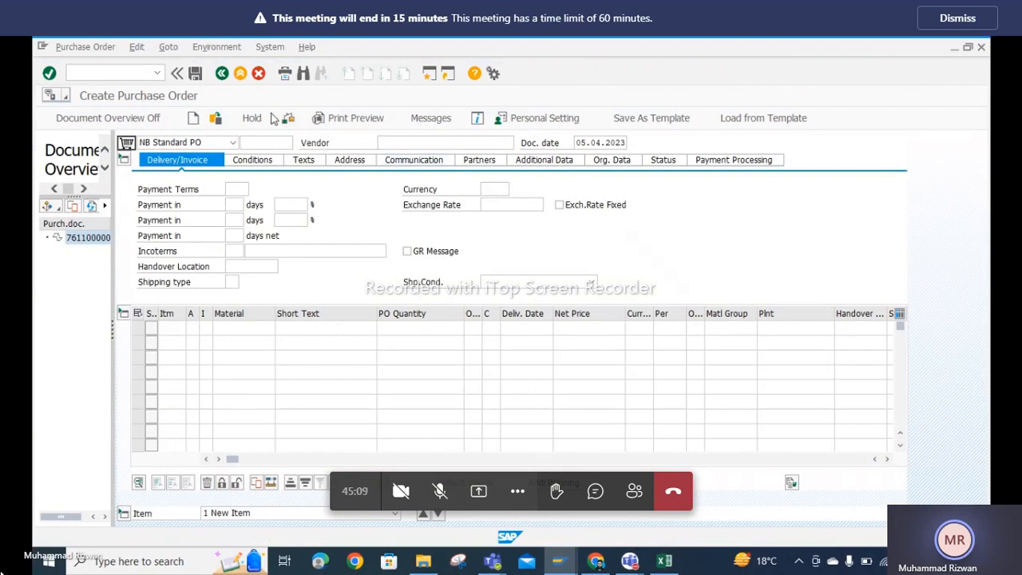
# Display the purchase order just created and try to open its print preview
pyautogui.click(215, 120)
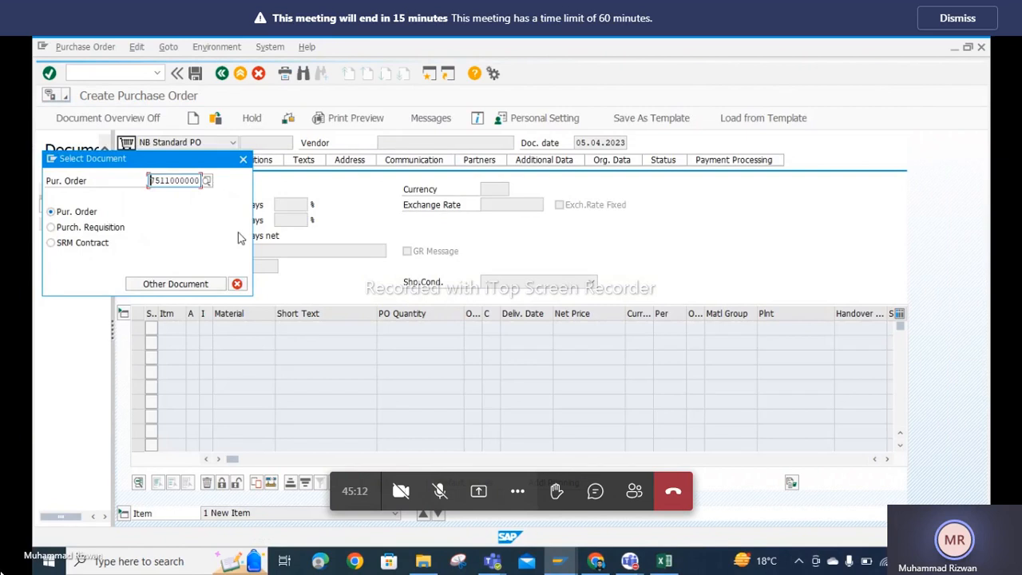
pyautogui.click(157, 281)
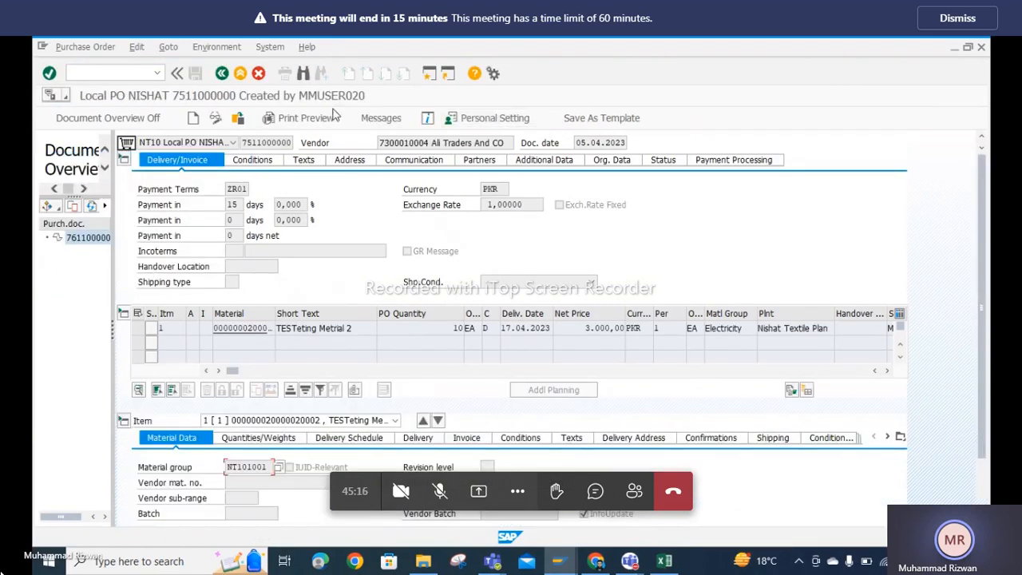
pyautogui.click(321, 119)
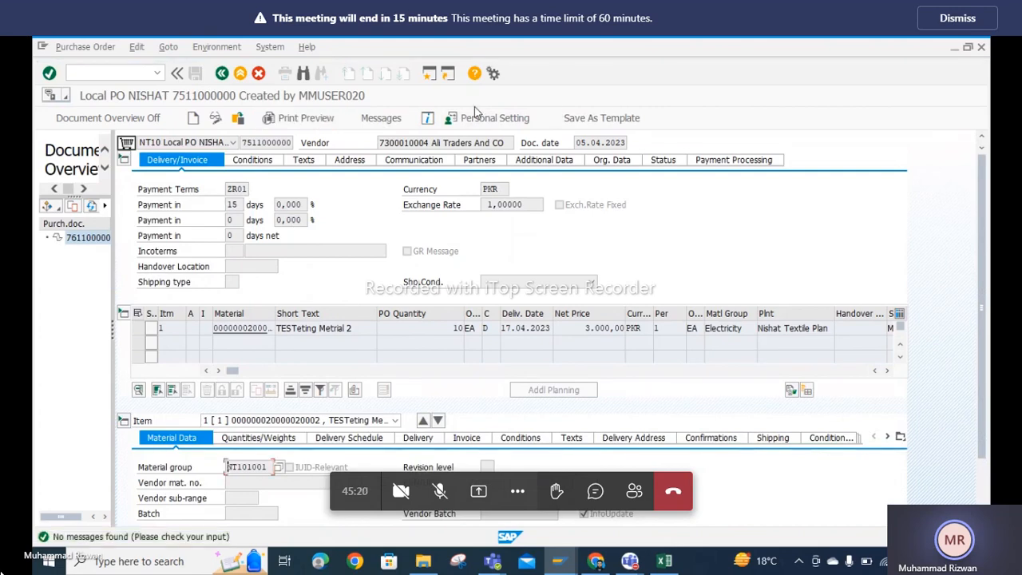
# Check the order's output messages, including the processing log and communication method, and return to the order
pyautogui.click(381, 118)
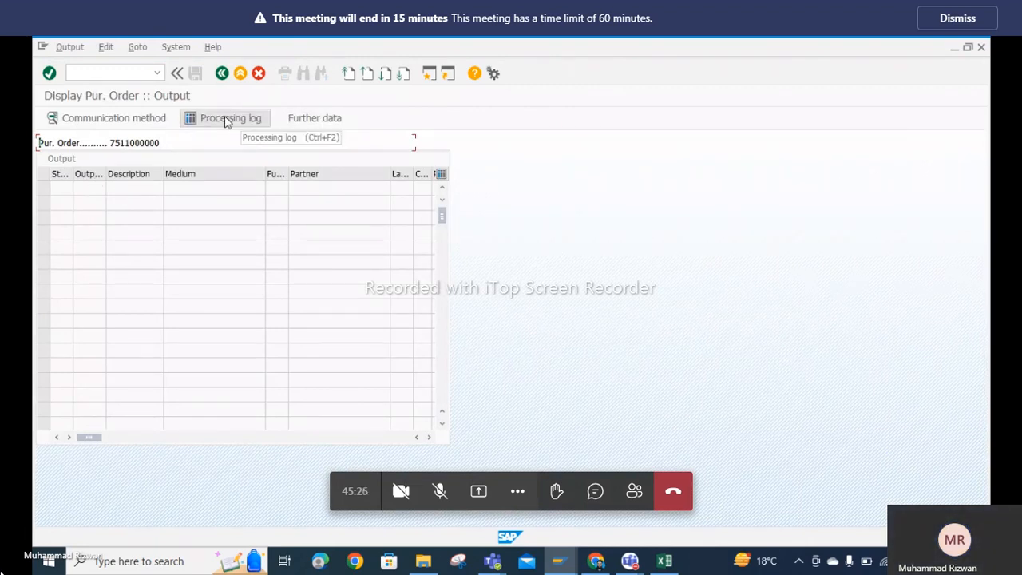
pyautogui.click(226, 119)
pyautogui.click(152, 118)
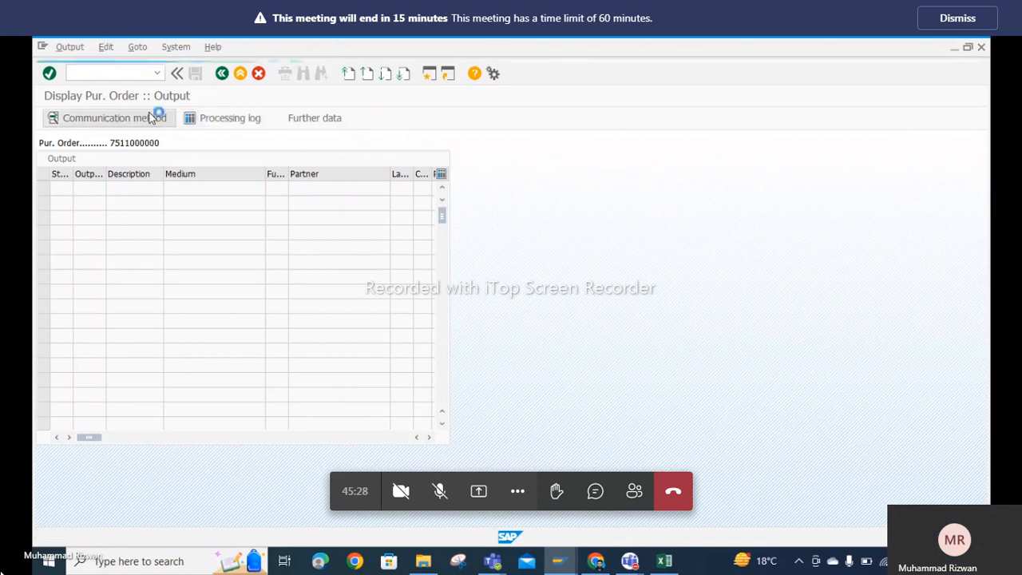
pyautogui.click(222, 73)
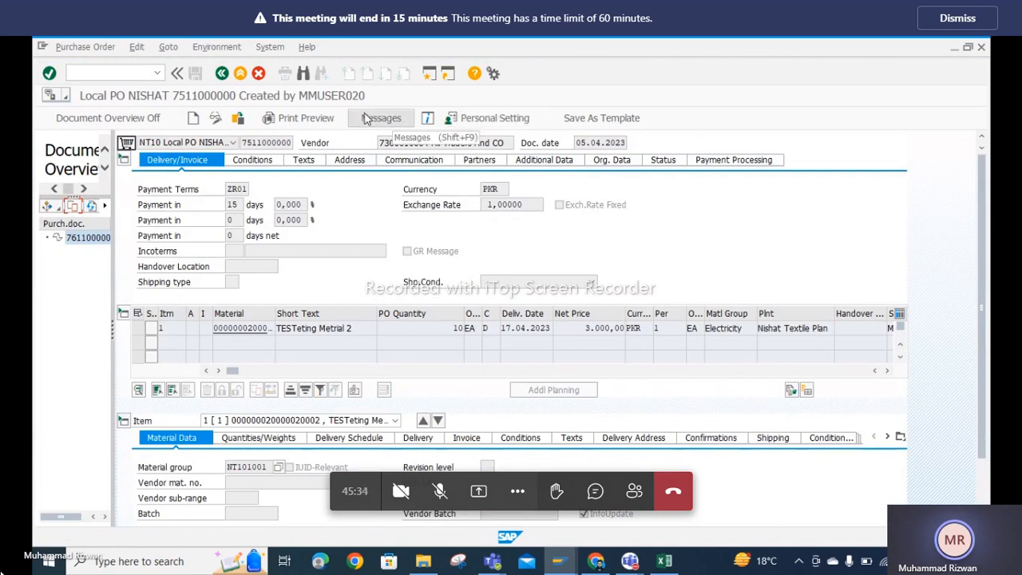
# Recheck the order's output list, and view the basic personal settings for purchase orders without changing them
pyautogui.click(370, 120)
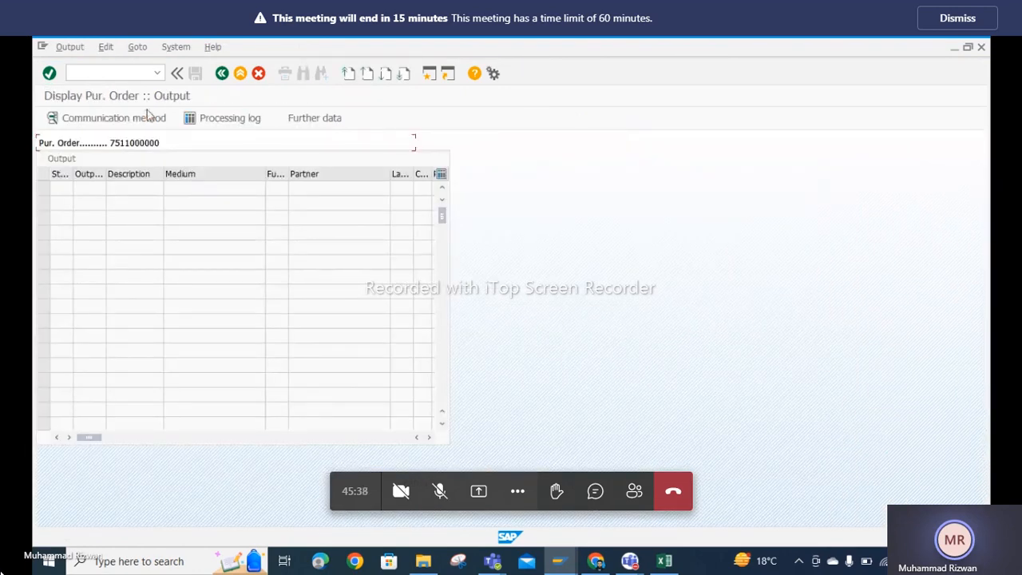
pyautogui.click(222, 73)
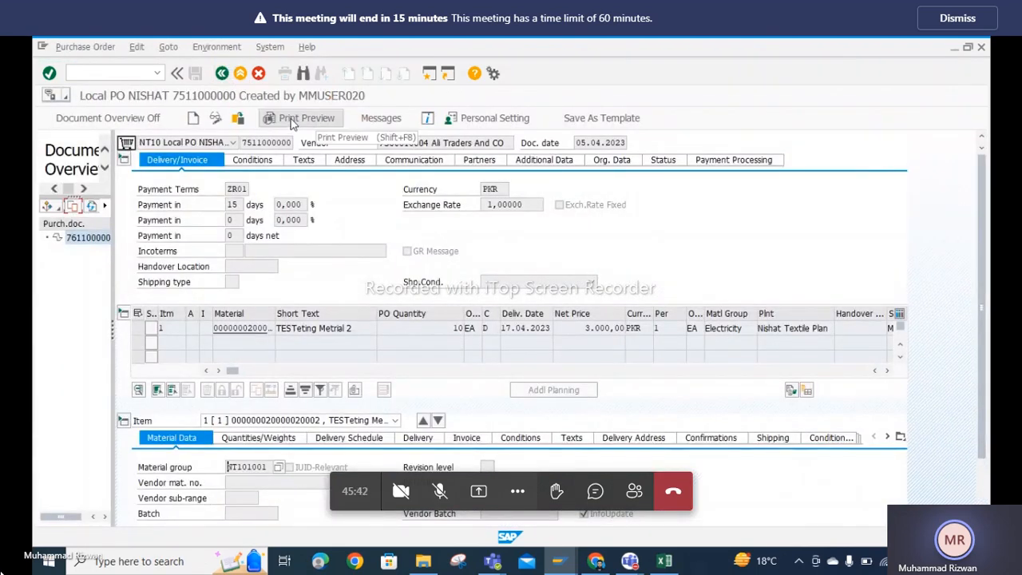
pyautogui.click(488, 120)
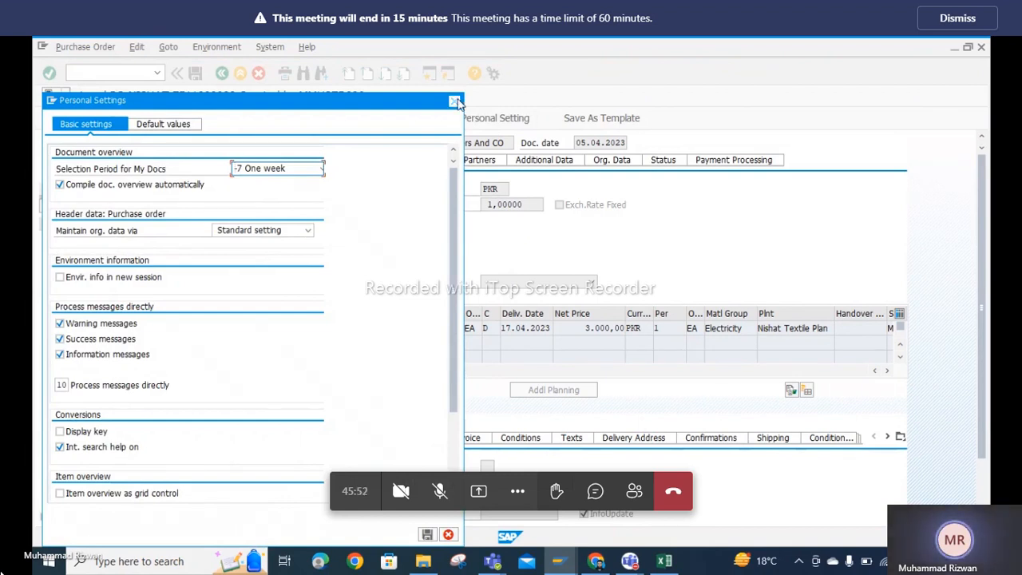
pyautogui.click(454, 102)
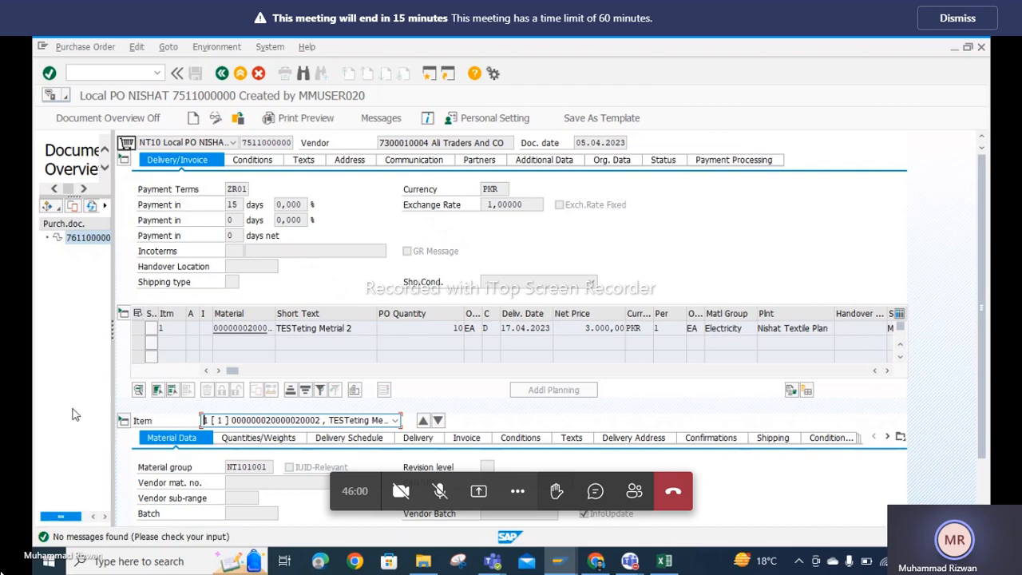
# Try to display the communication method, processing log and further data of the order's output, and return to the order
pyautogui.click(381, 120)
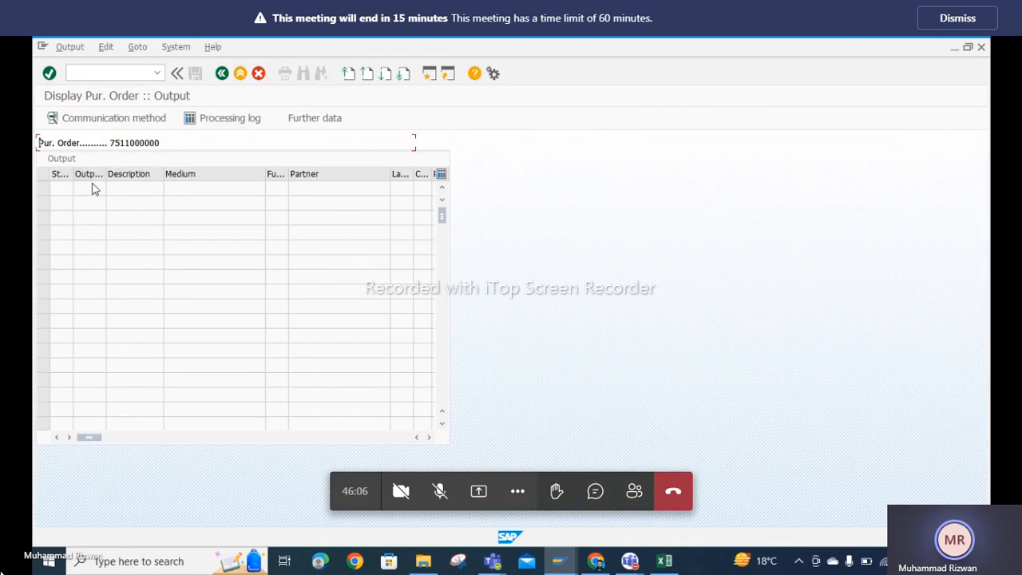
pyautogui.click(129, 121)
pyautogui.click(217, 117)
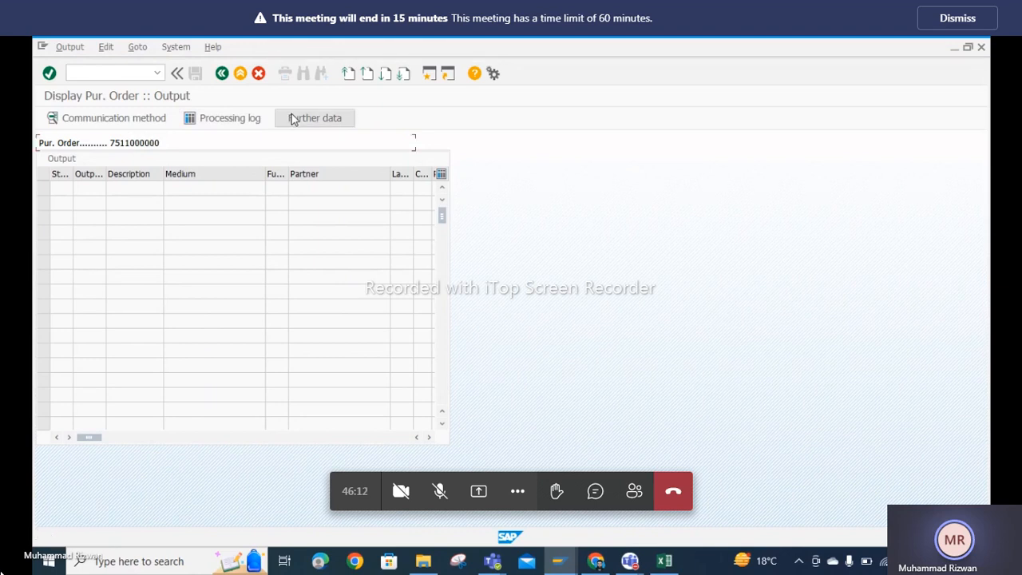
pyautogui.click(293, 118)
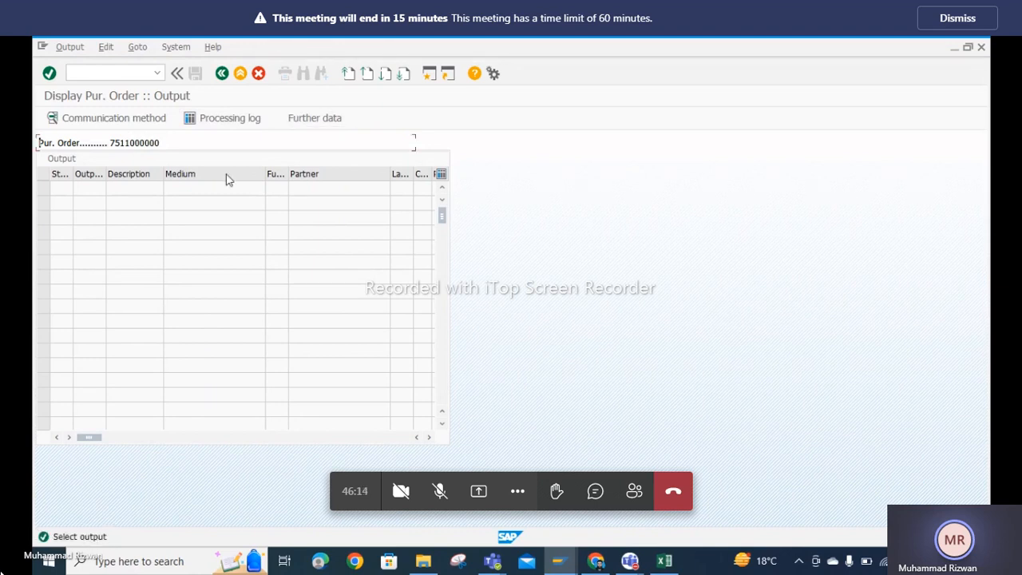
pyautogui.click(222, 74)
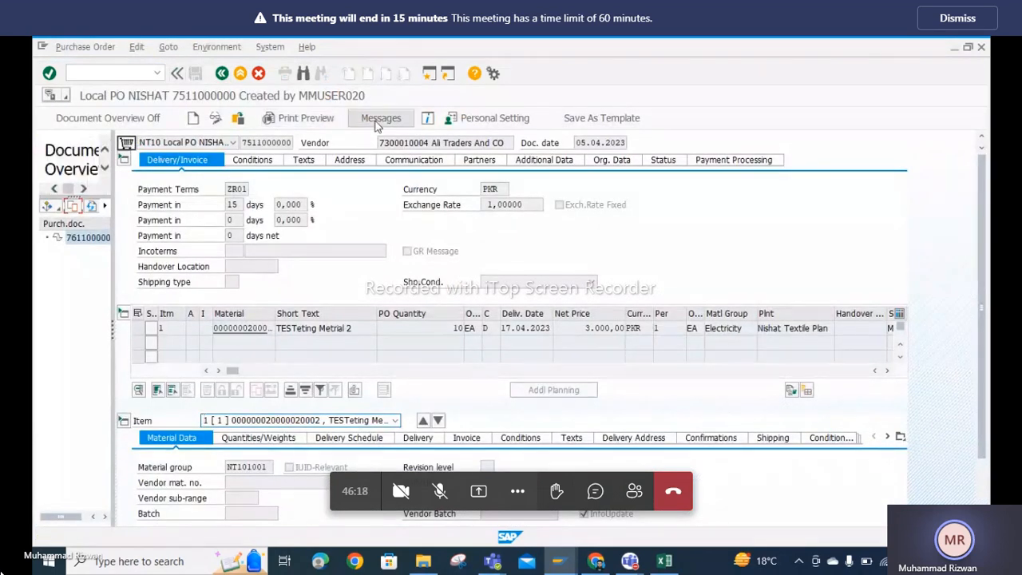
# Look through the functions of the order's output screen, try to display further data, and return to the order
pyautogui.click(381, 118)
pyautogui.click(70, 47)
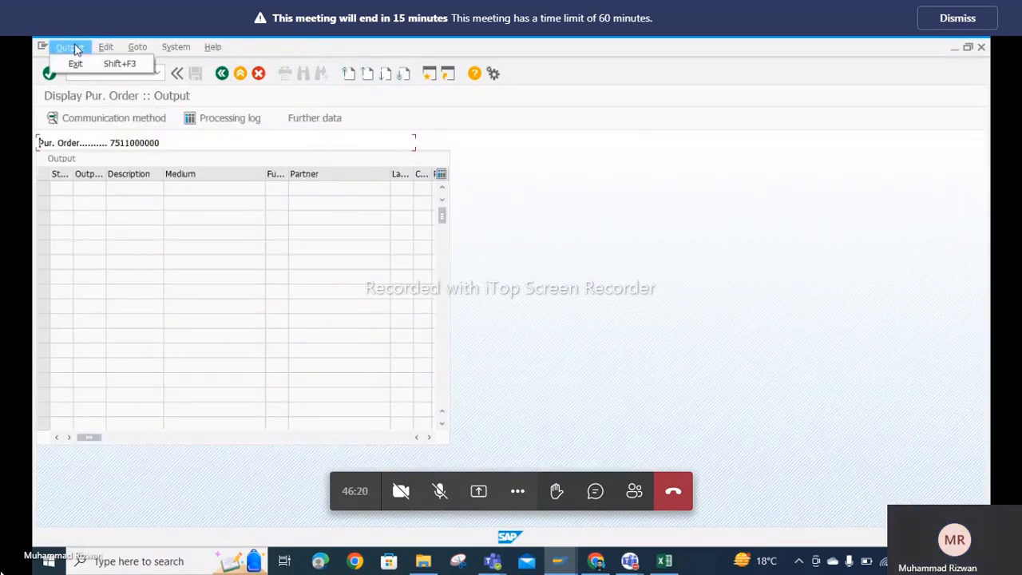
pyautogui.click(105, 47)
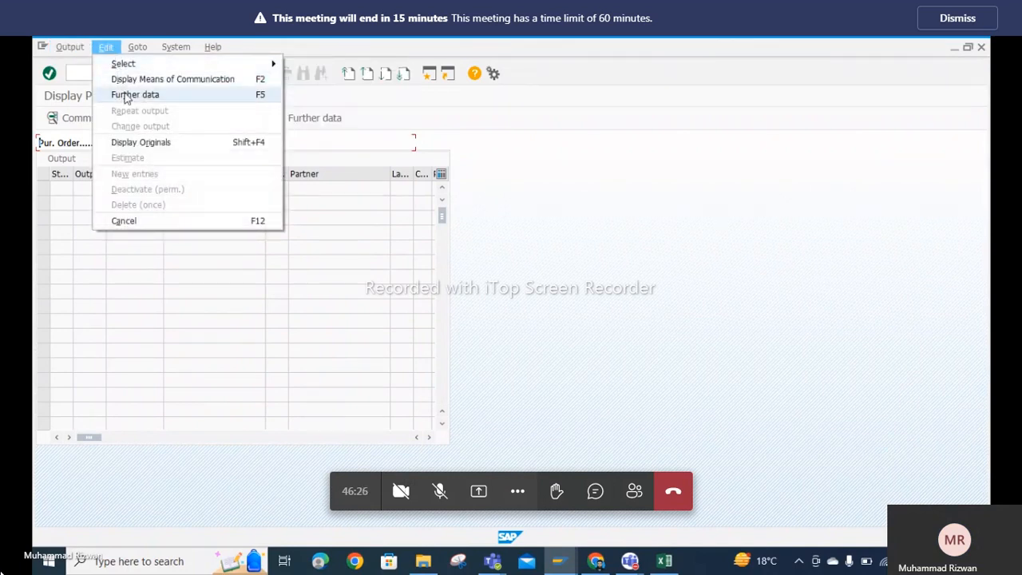
pyautogui.click(128, 95)
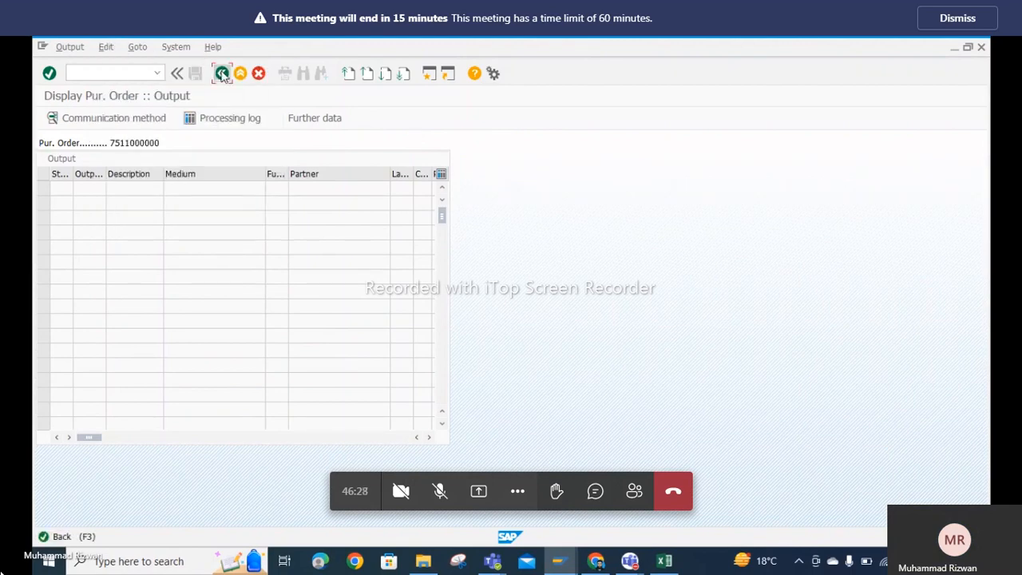
pyautogui.click(222, 74)
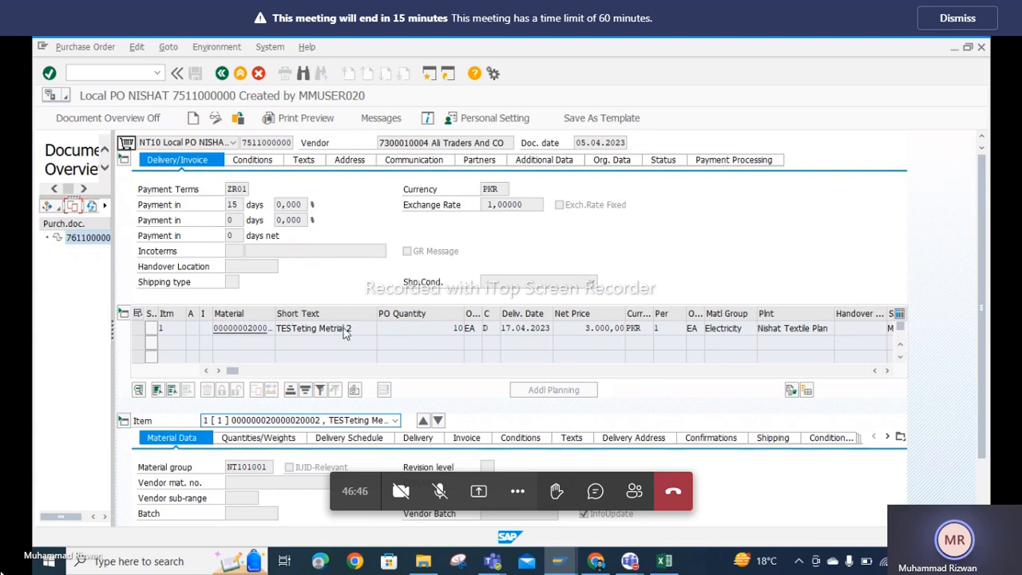
# Leave the purchase order for SAP Easy Access and start transaction ME2N to list purchasing documents by document number
pyautogui.click(103, 74)
pyautogui.write('/n')
pyautogui.press('Return')
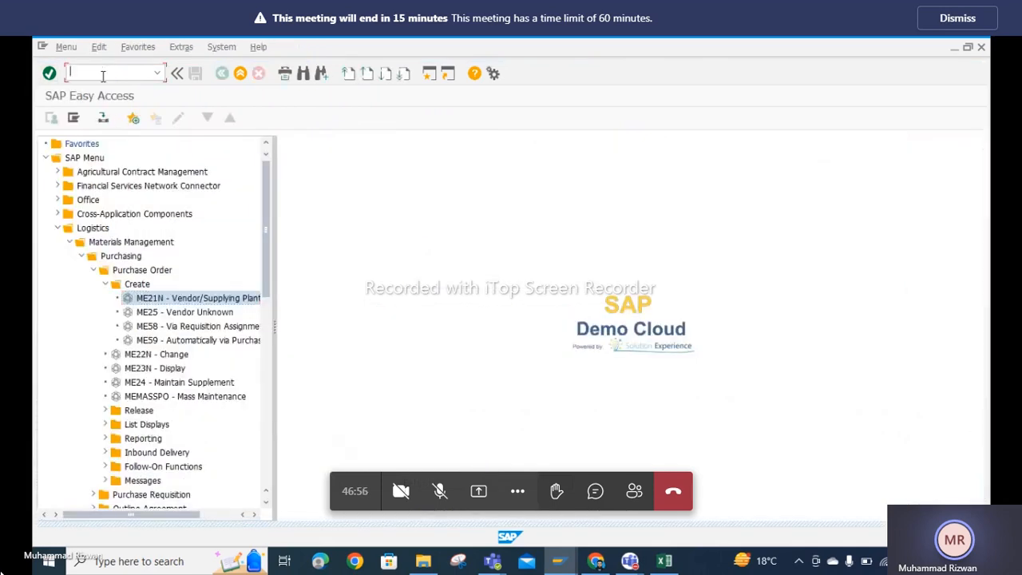
pyautogui.write('me2n')
pyautogui.press('Return')
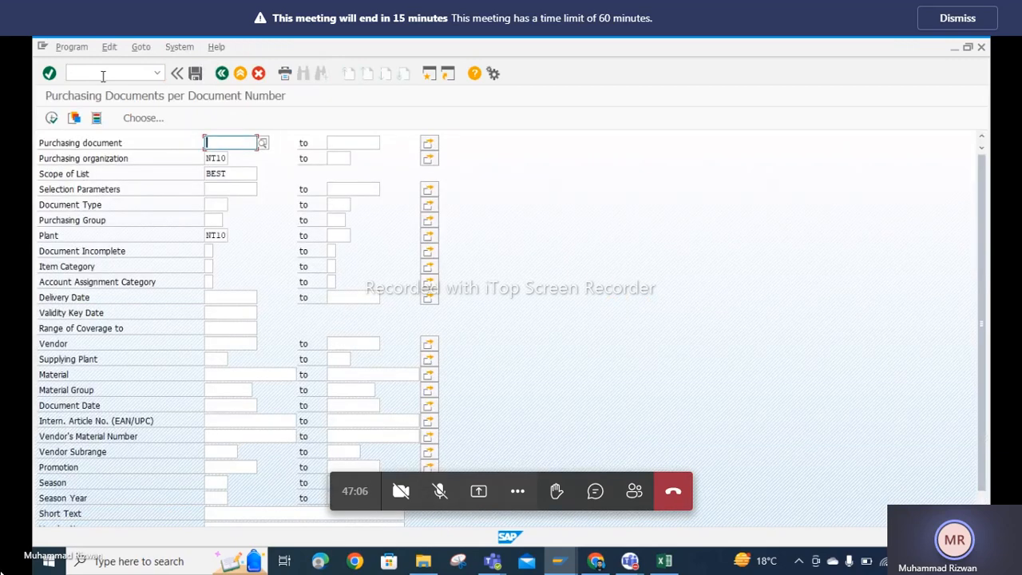
# Set the scope of list to ALV and go over the vendor, material, material group and document date criteria without filling them in
pyautogui.doubleClick(224, 174)
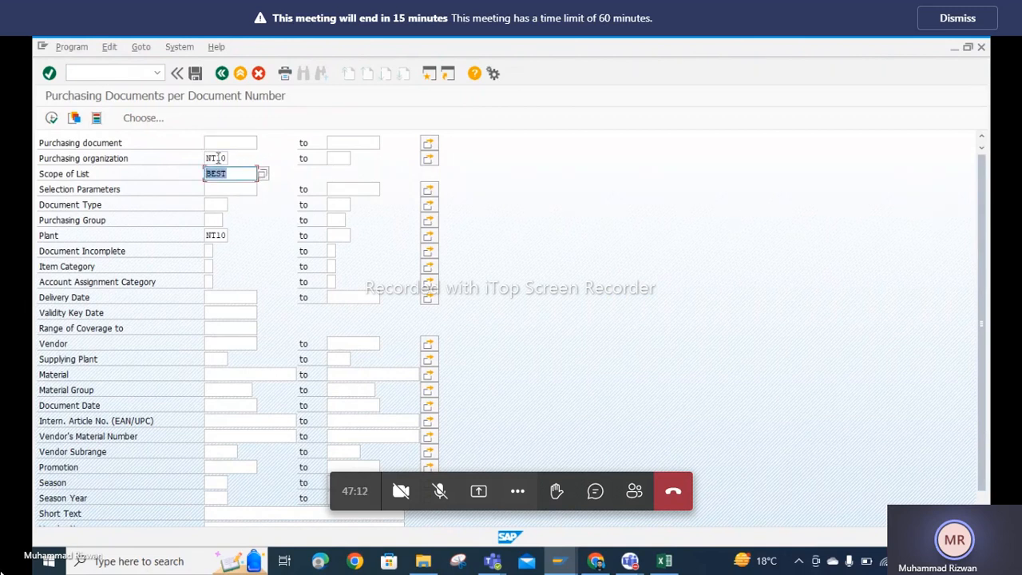
pyautogui.write('al')
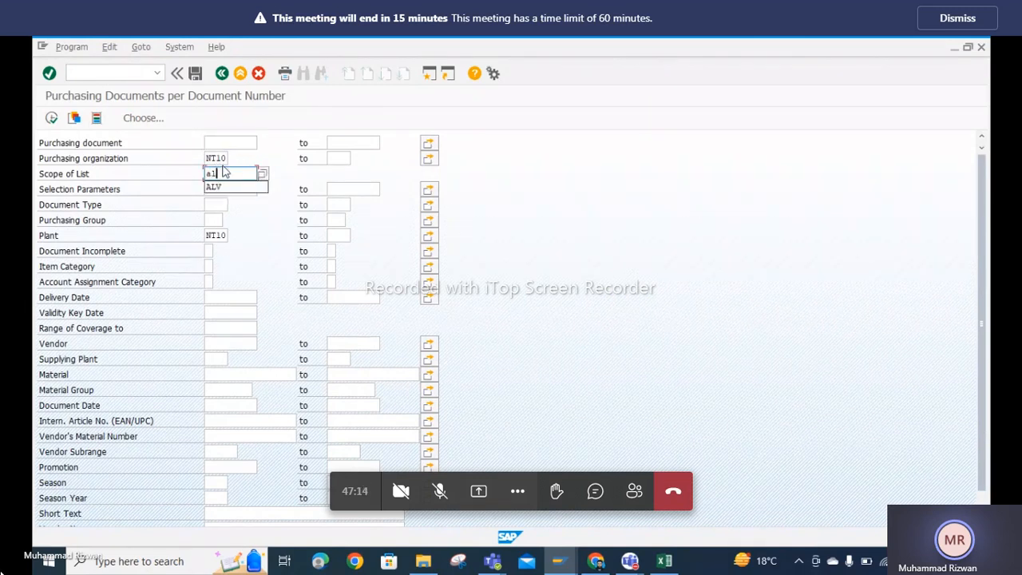
pyautogui.click(222, 189)
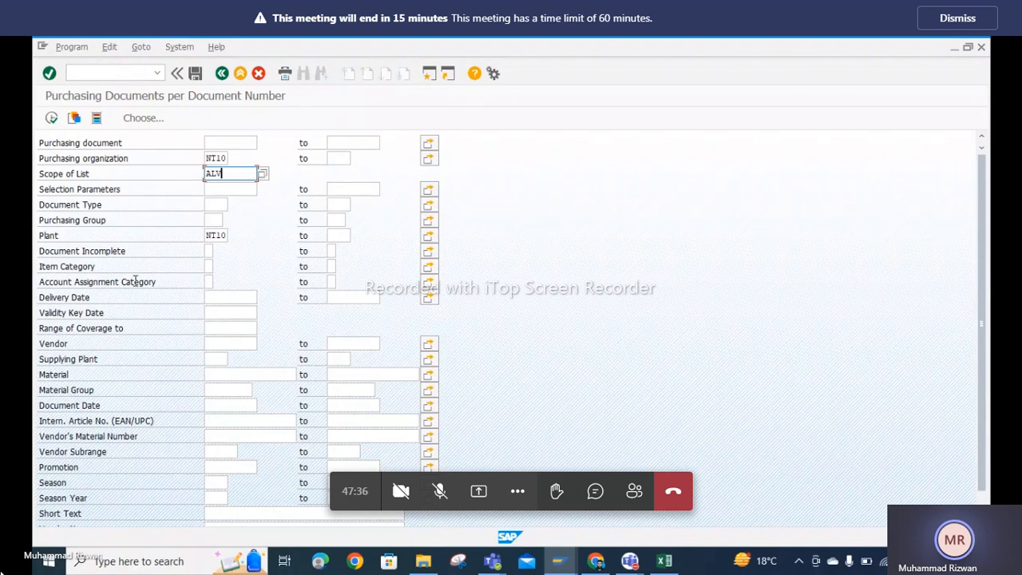
pyautogui.click(214, 343)
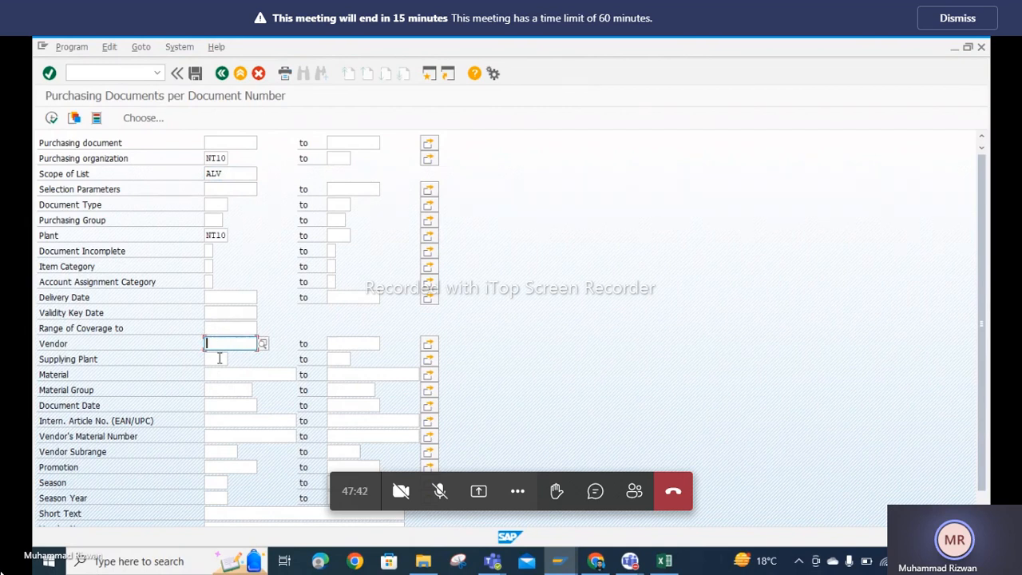
pyautogui.click(219, 372)
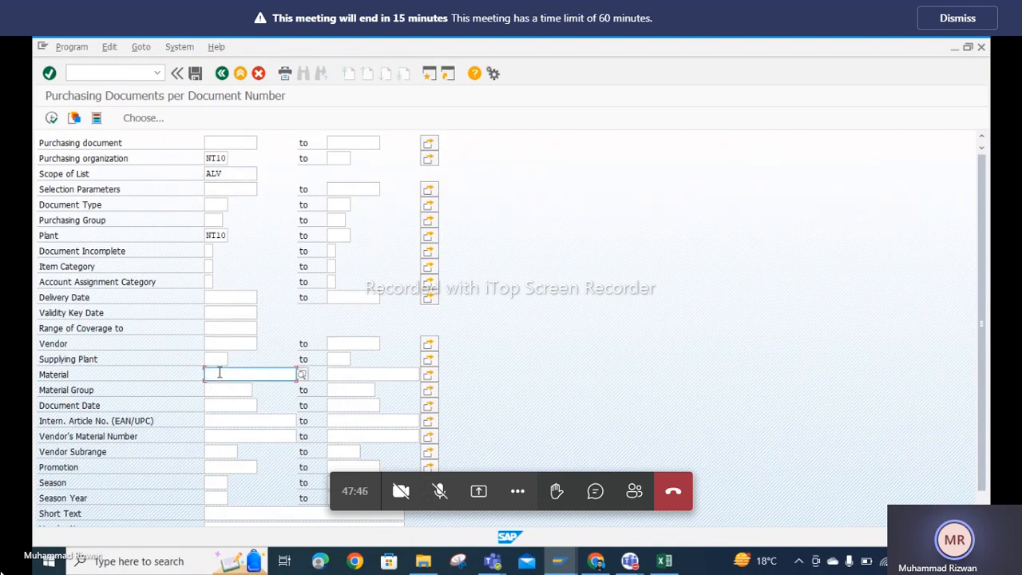
pyautogui.click(216, 389)
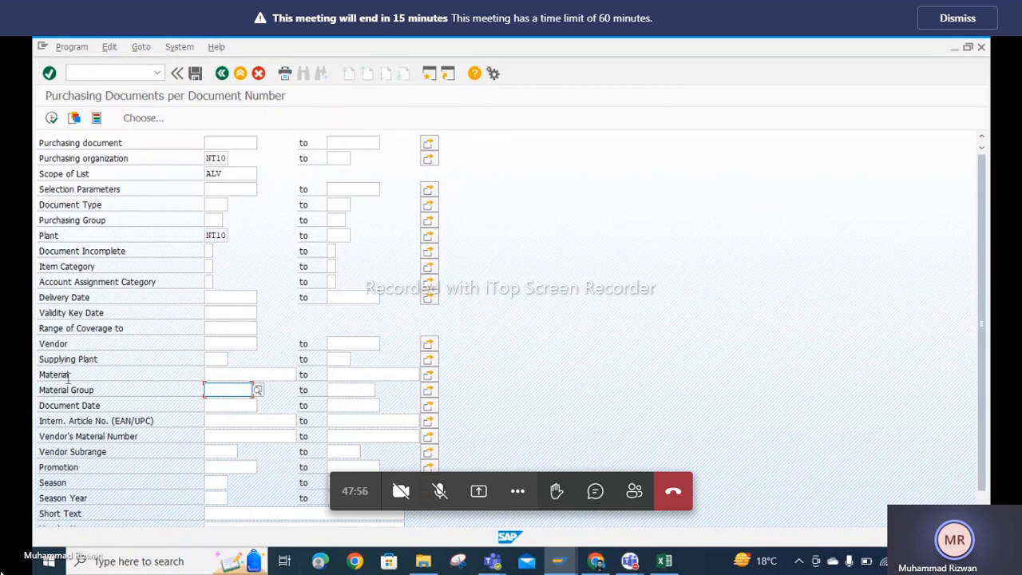
pyautogui.click(223, 408)
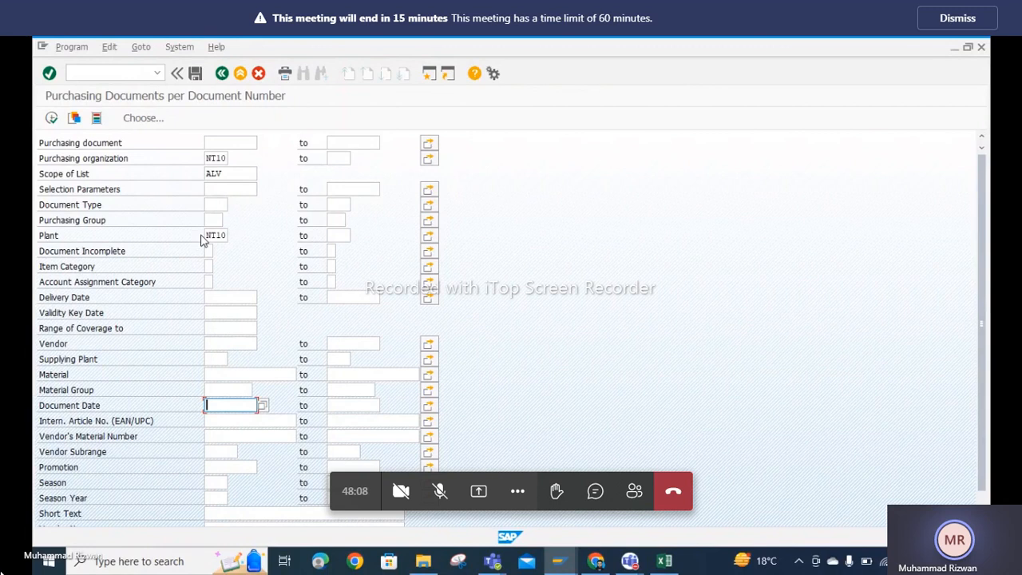
# Look through the available selection parameters for purchasing lists without adopting one
pyautogui.click(227, 189)
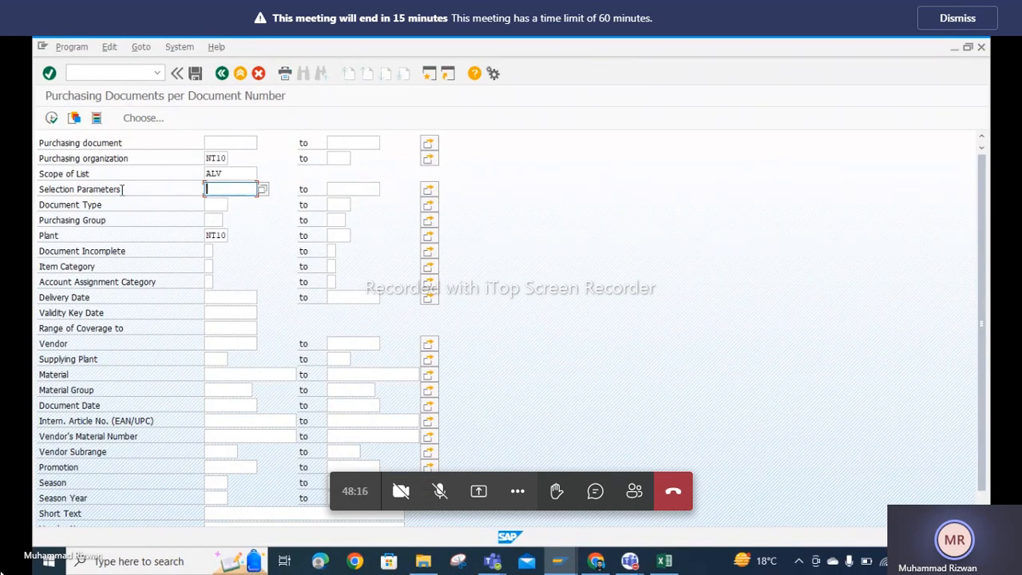
pyautogui.click(261, 189)
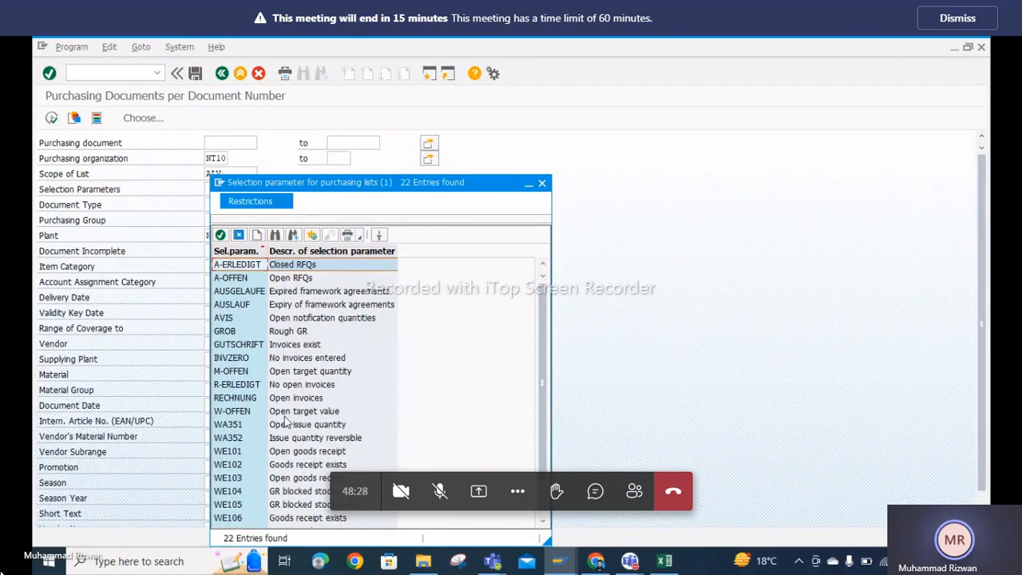
pyautogui.click(235, 399)
pyautogui.click(542, 182)
pyautogui.click(276, 203)
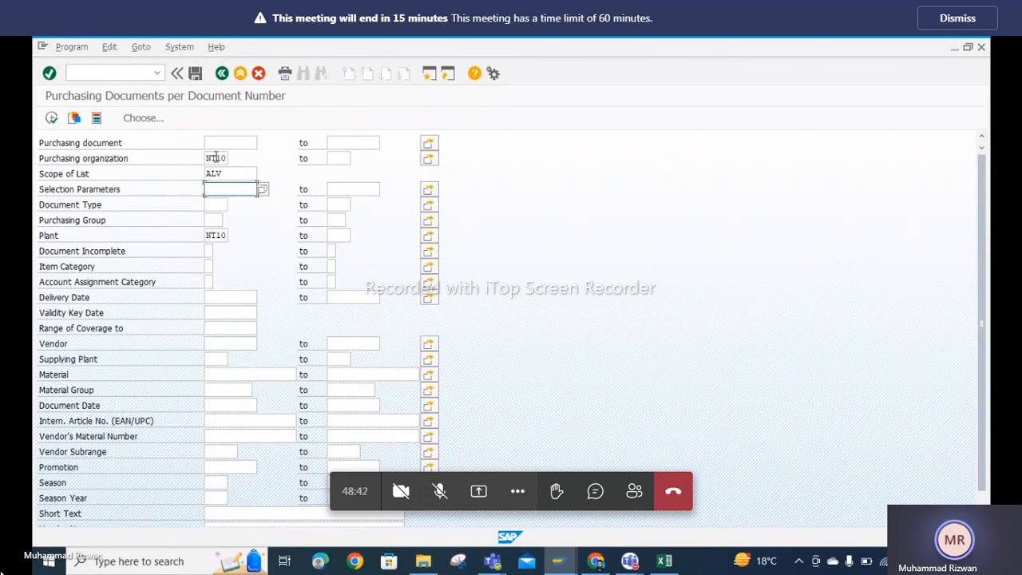
# List the purchasing documents for purchasing organization and plant NT10, and return to the selection criteria
pyautogui.click(51, 118)
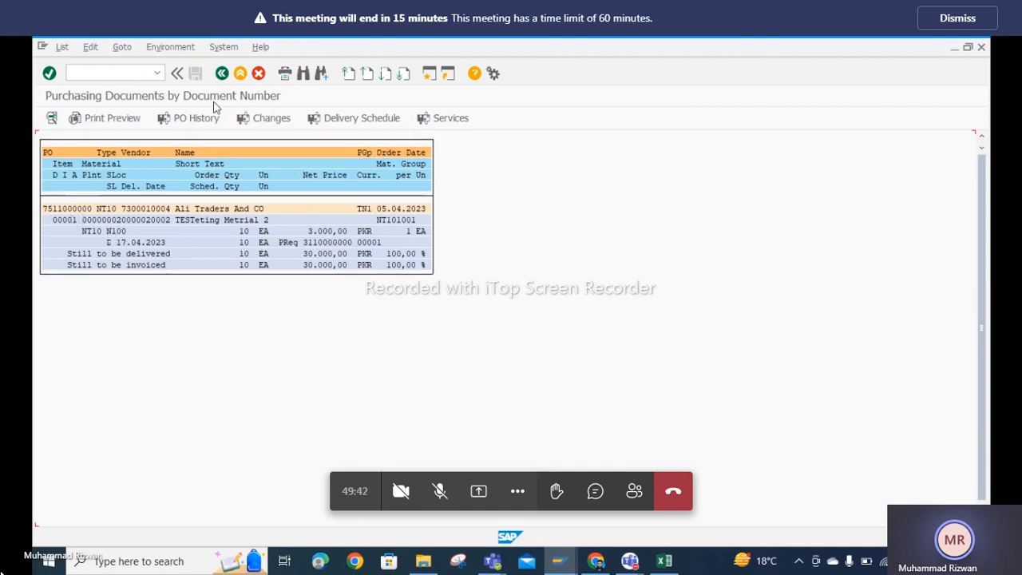
pyautogui.click(223, 75)
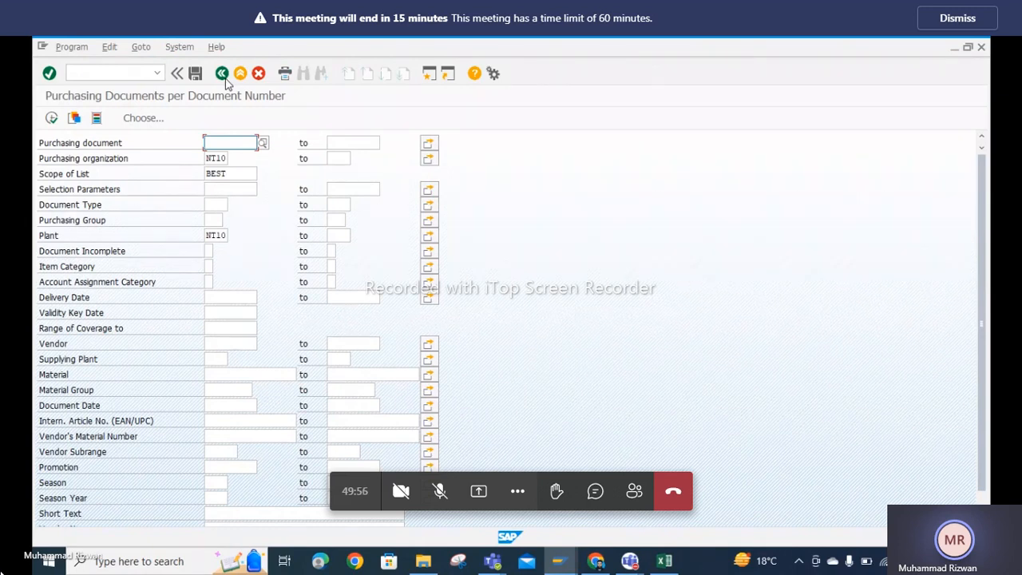
# Start transaction ME5A in a new session and list the purchase requisitions of plant NT10 with scope of list ALV
pyautogui.click(123, 74)
pyautogui.write('/')
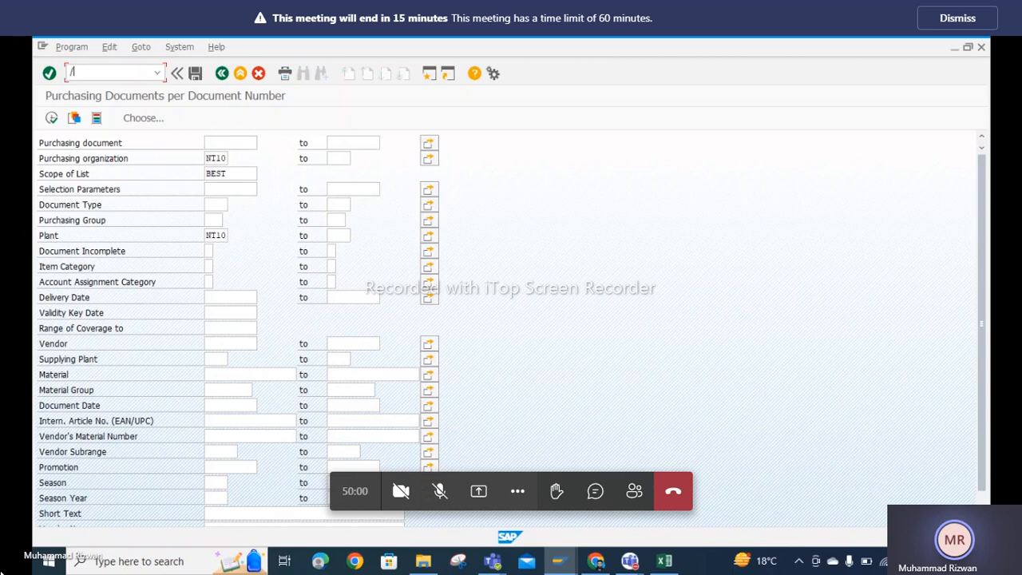
pyautogui.write('ome5a')
pyautogui.press('Return')
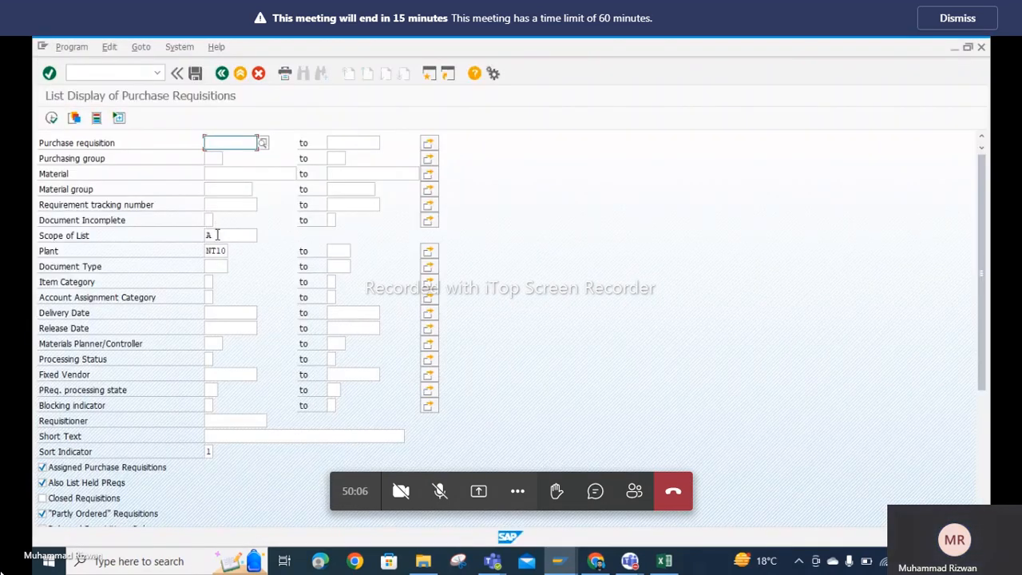
pyautogui.doubleClick(216, 234)
pyautogui.write('alv')
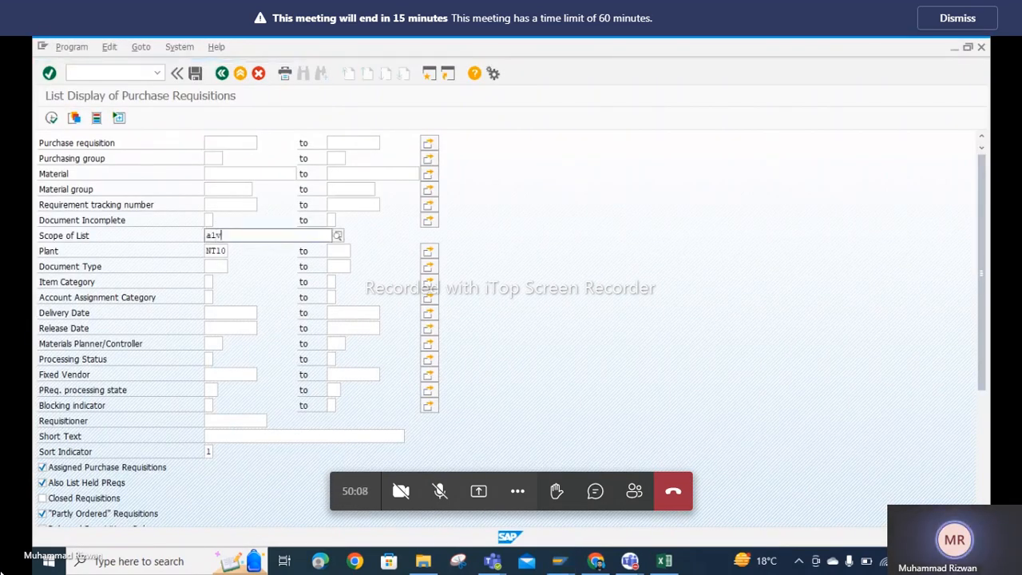
pyautogui.click(214, 266)
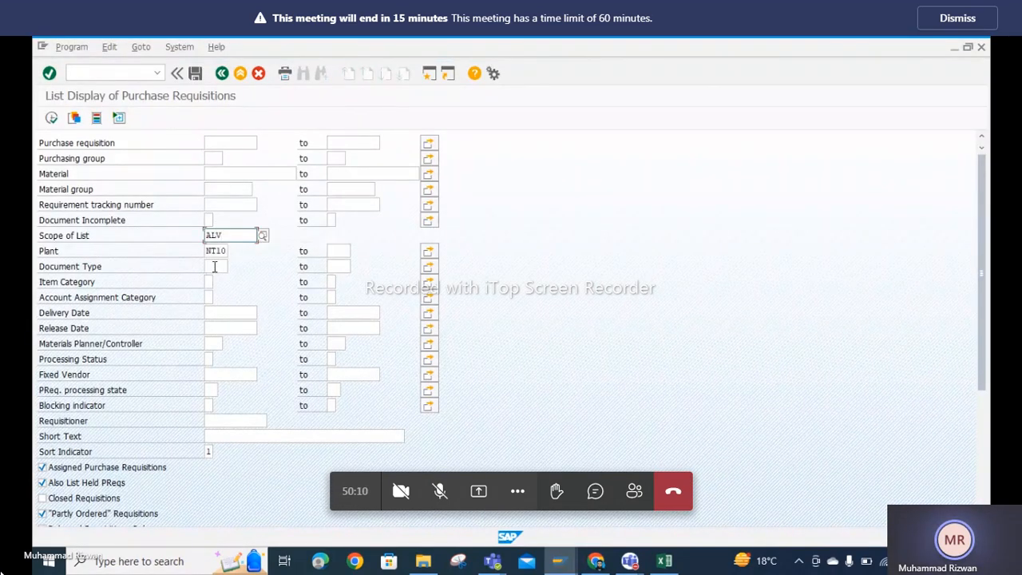
pyautogui.click(49, 120)
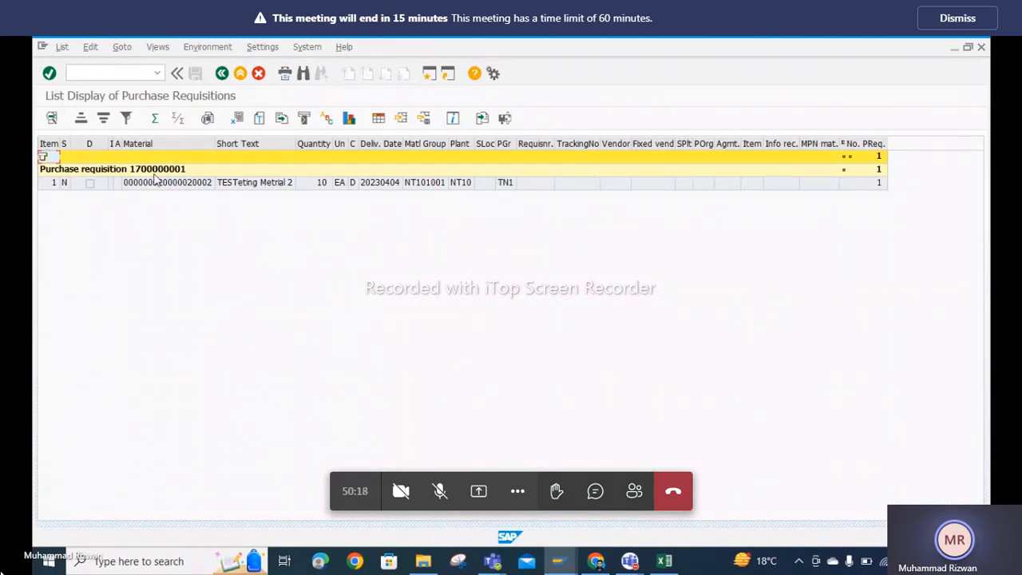
# Try to open the requisition from its group line, and remove the total on the number-of-requisitions column
pyautogui.doubleClick(159, 170)
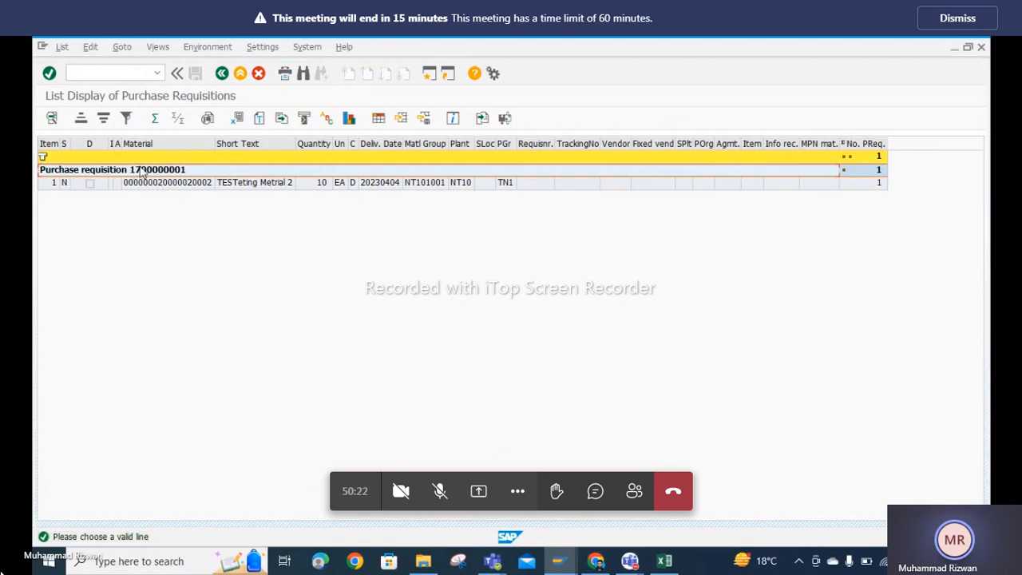
pyautogui.click(847, 143)
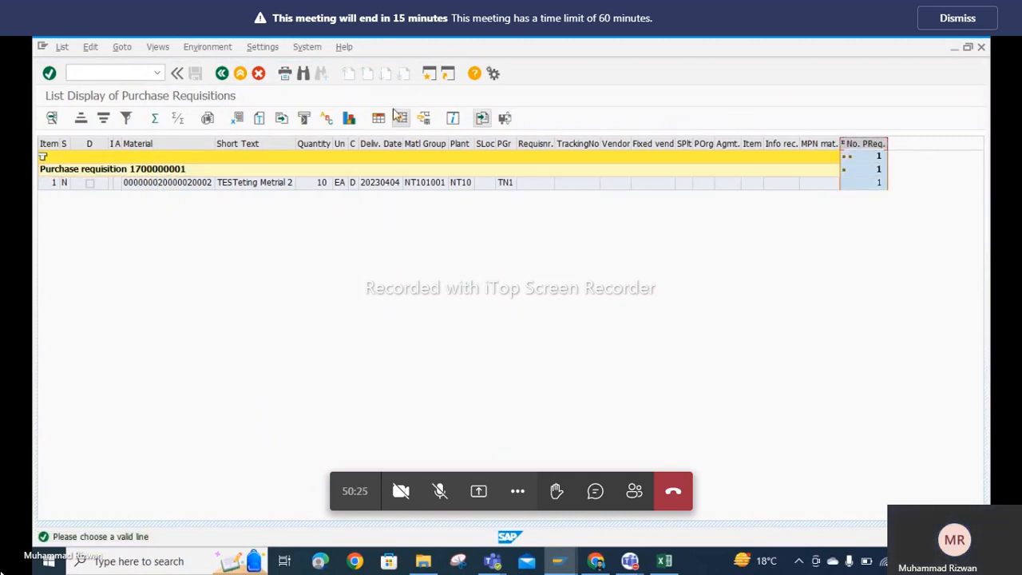
pyautogui.click(157, 120)
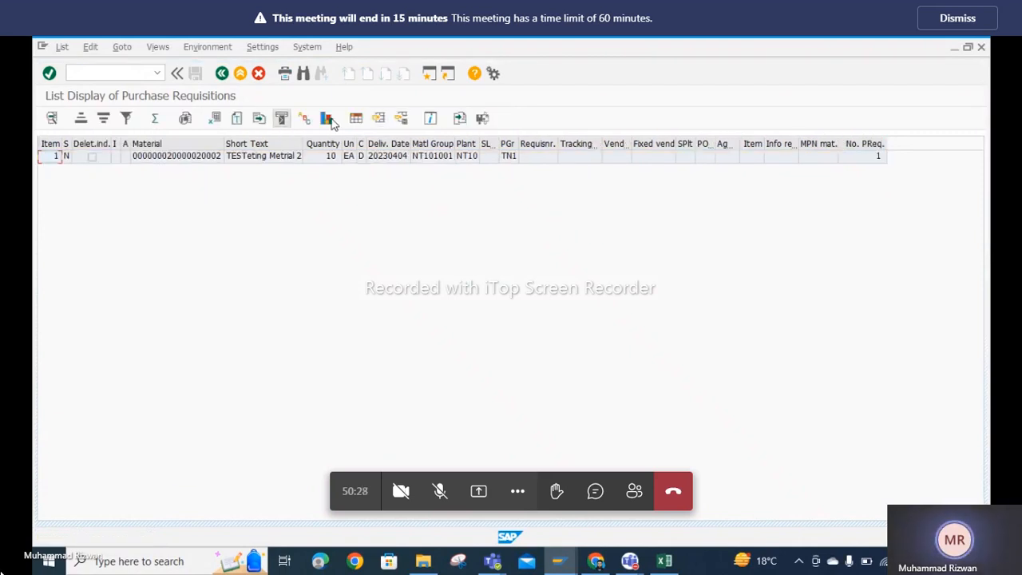
# Add the Purchase requisition column to the list layout as the first displayed column
pyautogui.click(358, 119)
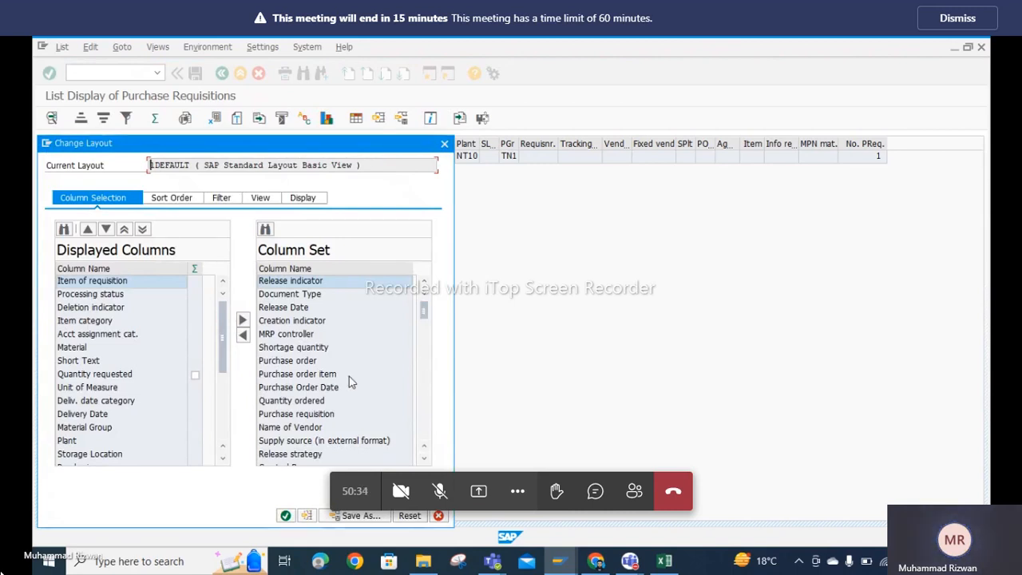
pyautogui.click(324, 415)
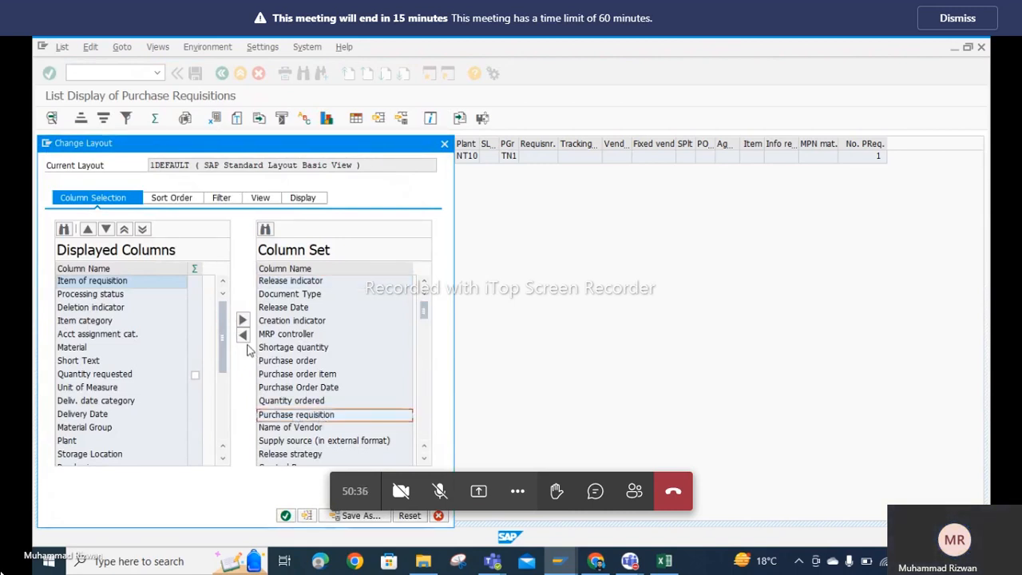
pyautogui.click(245, 337)
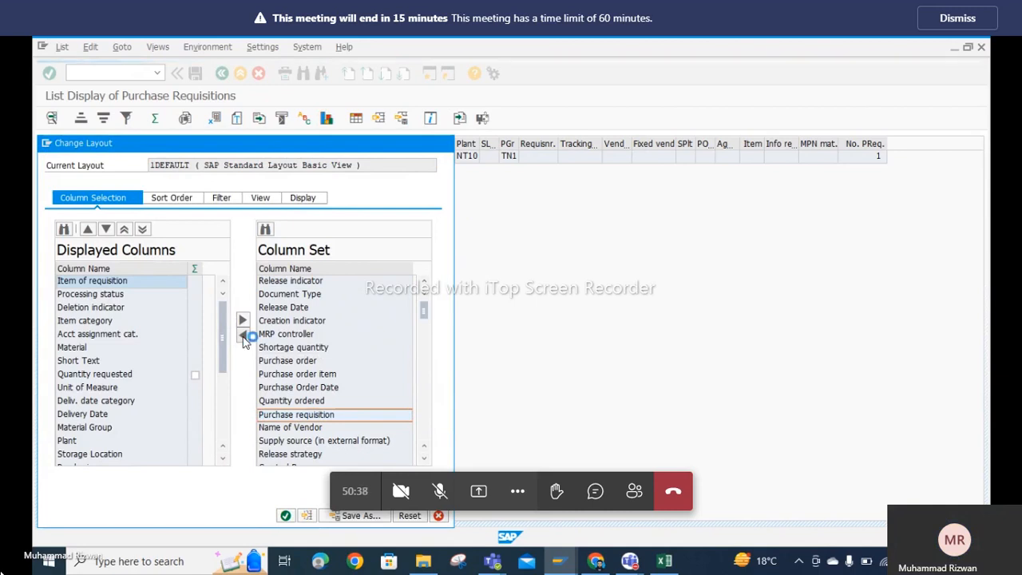
pyautogui.moveTo(223, 337); pyautogui.dragTo(223, 405)
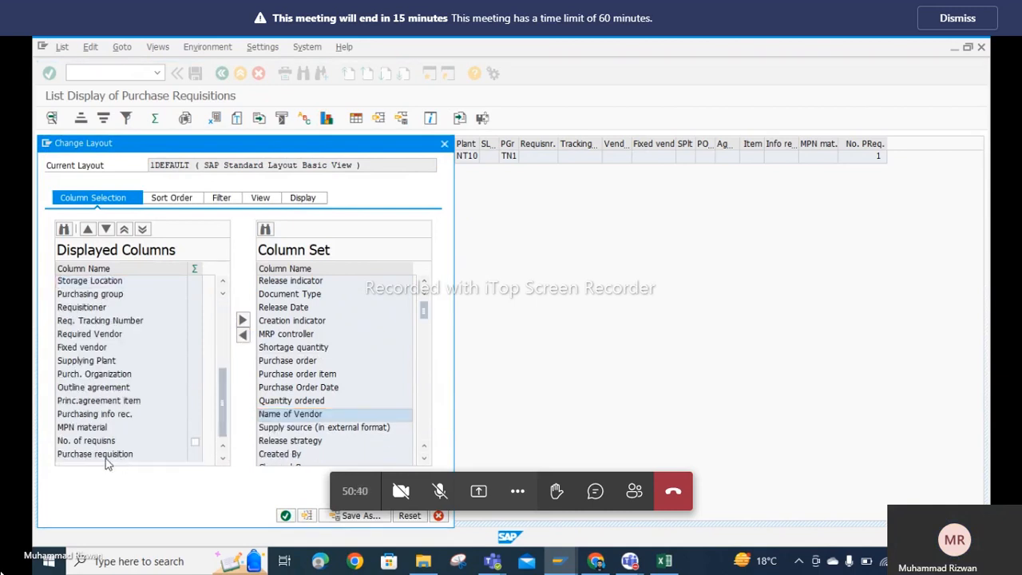
pyautogui.moveTo(104, 457); pyautogui.dragTo(124, 286)
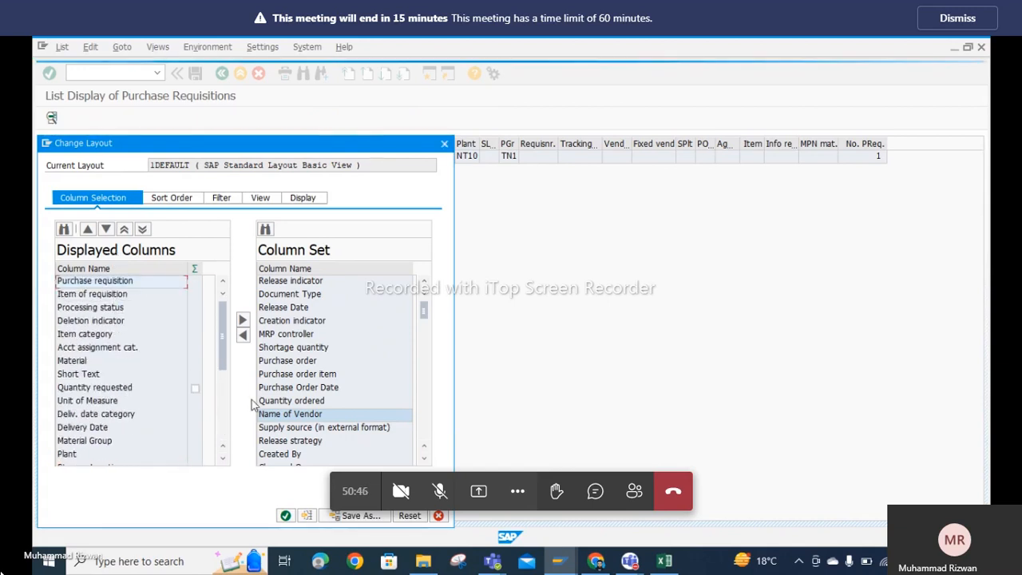
pyautogui.click(198, 295)
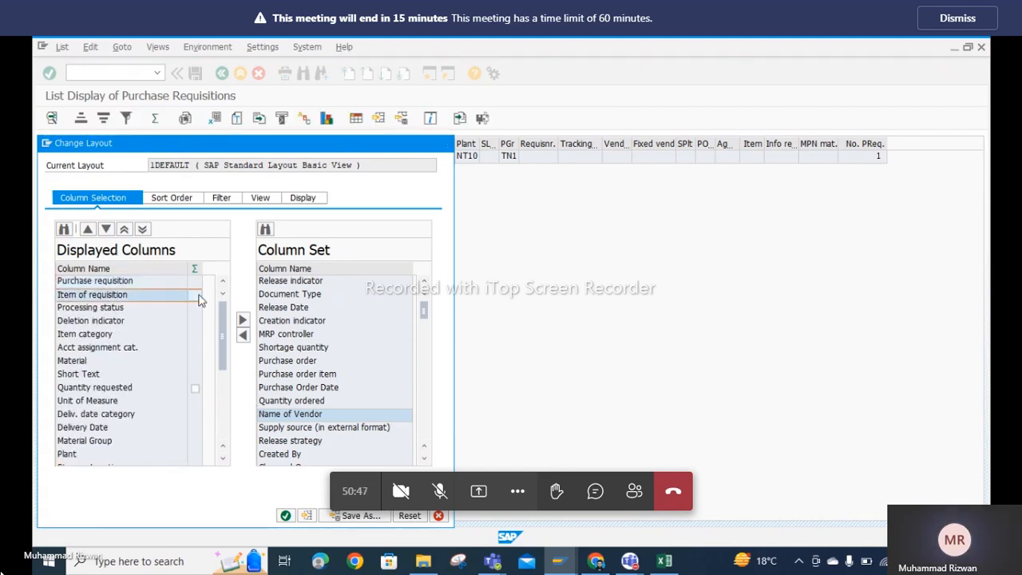
pyautogui.click(286, 516)
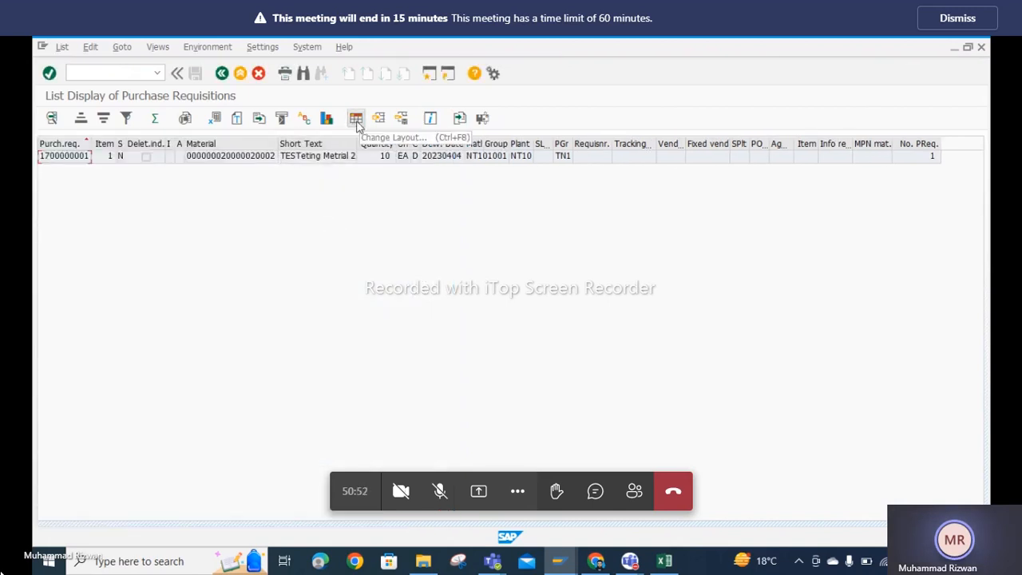
# Display the listed purchase requisition, check its item status and document type, and return to the requisition selection criteria
pyautogui.doubleClick(64, 156)
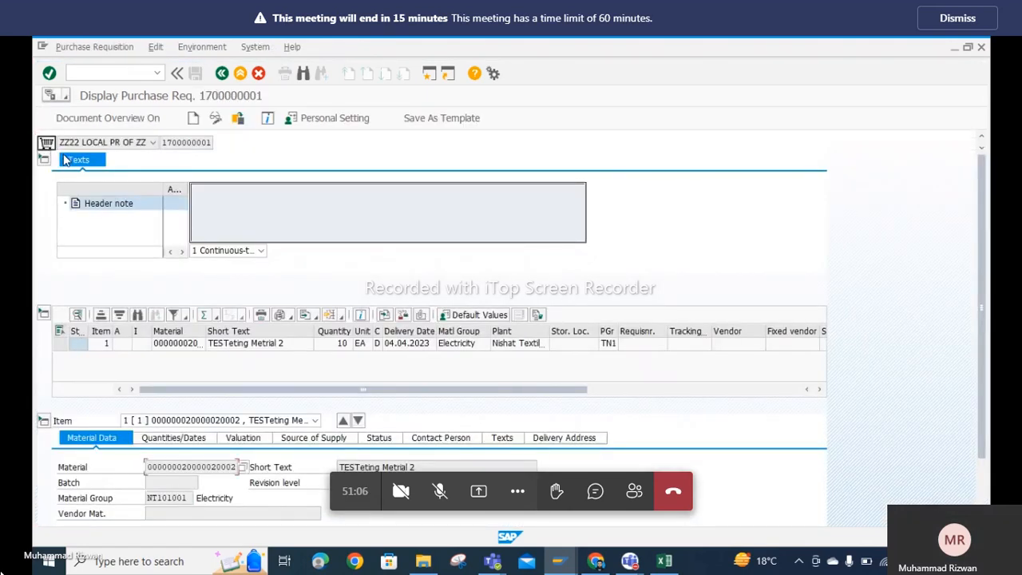
pyautogui.click(381, 439)
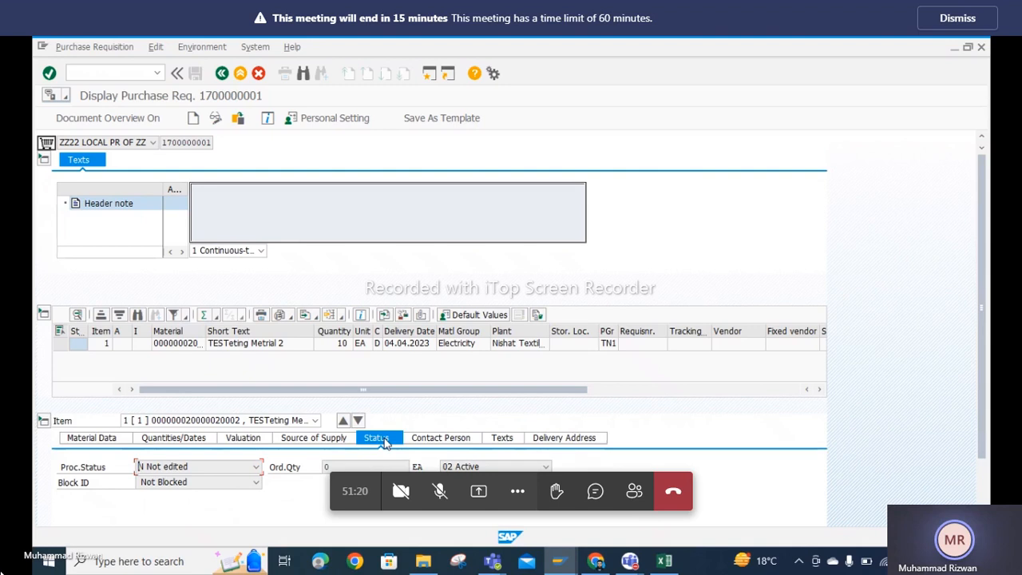
pyautogui.click(153, 143)
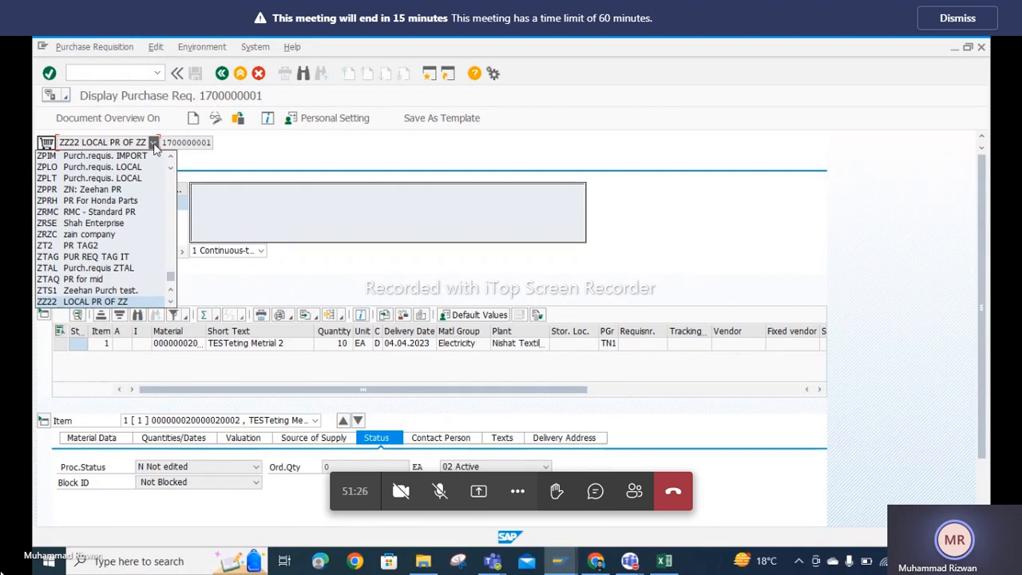
pyautogui.click(153, 144)
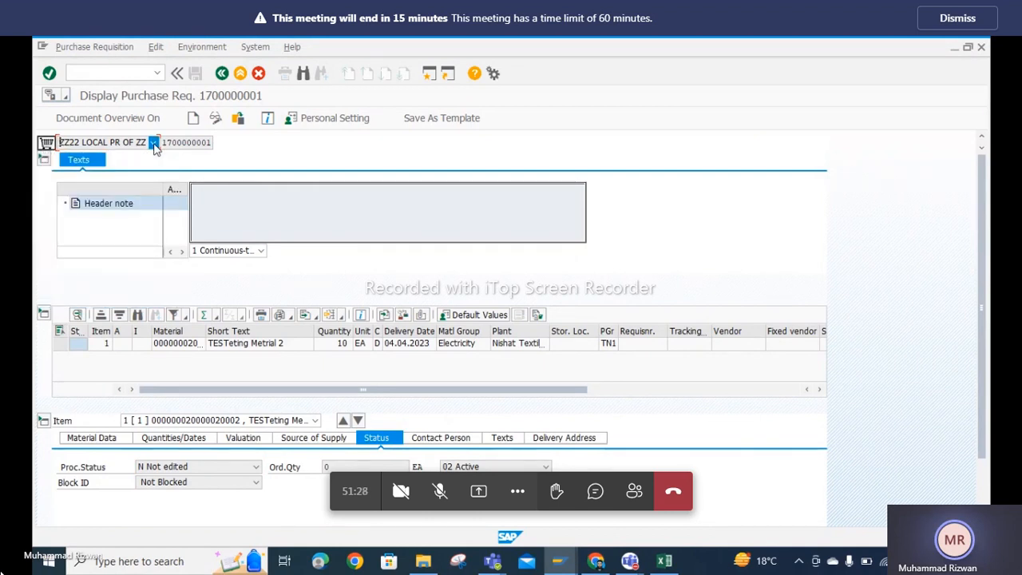
pyautogui.click(155, 144)
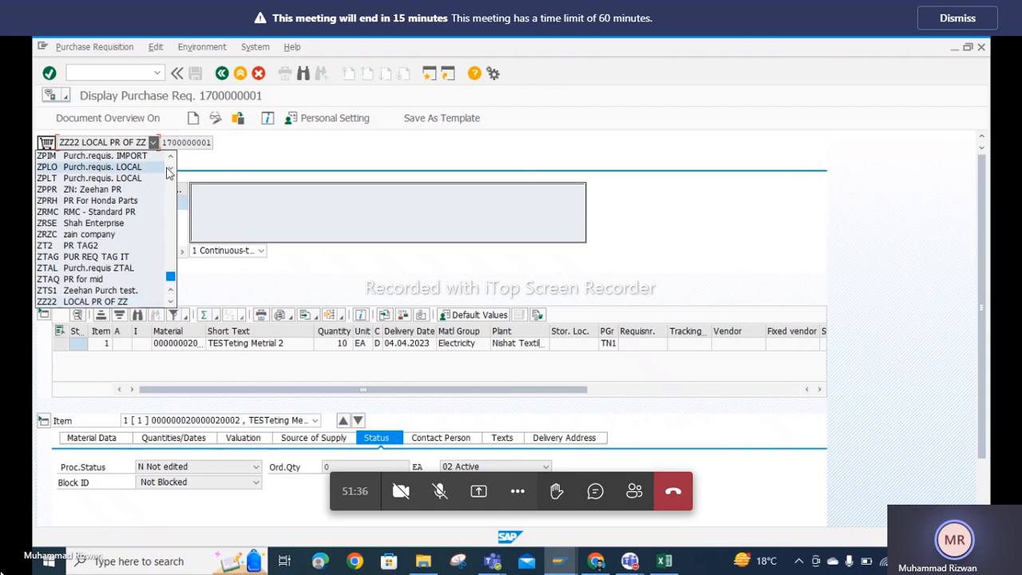
pyautogui.click(225, 75)
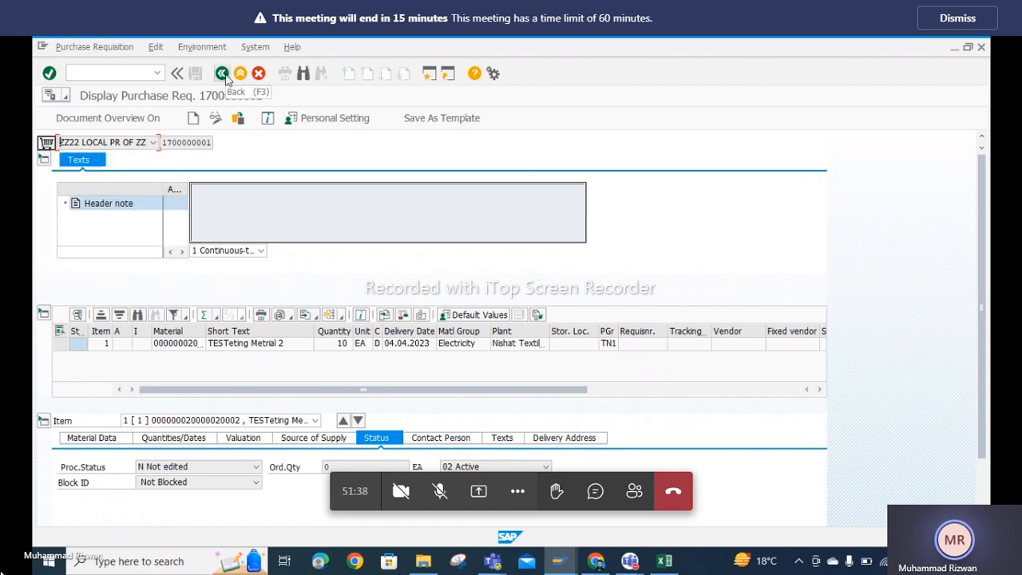
pyautogui.click(225, 75)
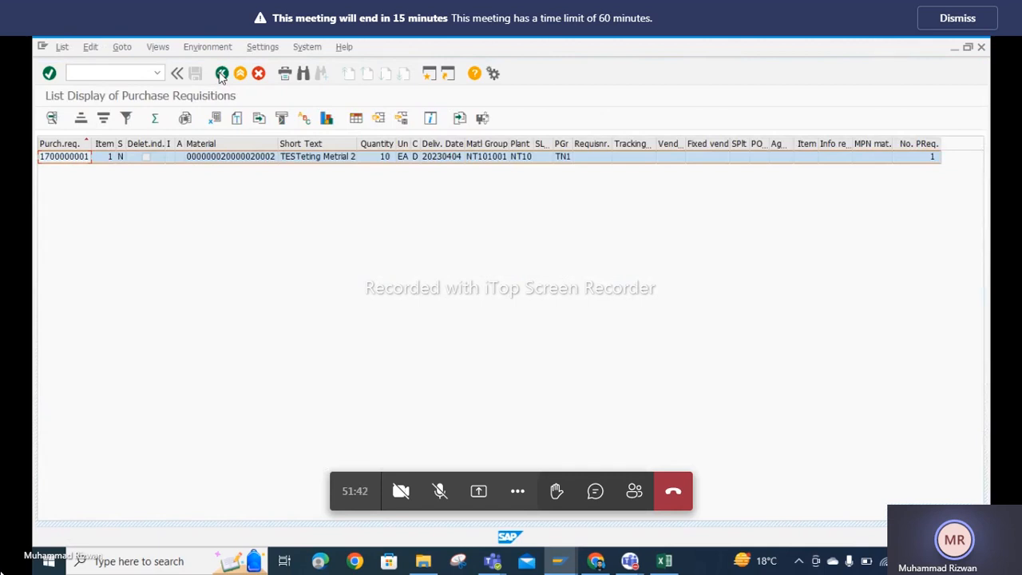
pyautogui.click(222, 75)
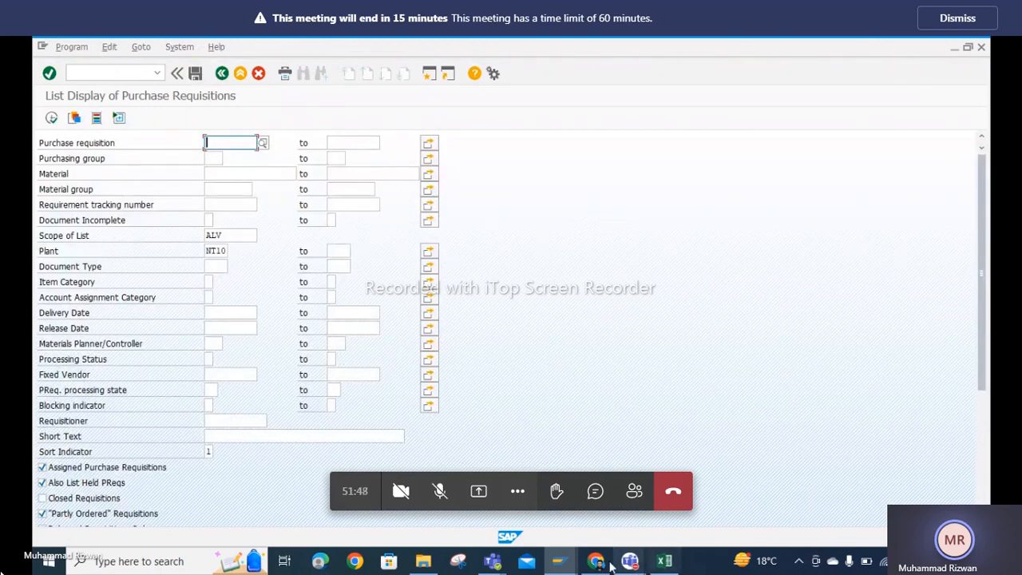
# Switch to the Purchasing Documents per Document Number session, set the scope of list to ALV and list the NT10 purchasing documents
pyautogui.click(557, 562)
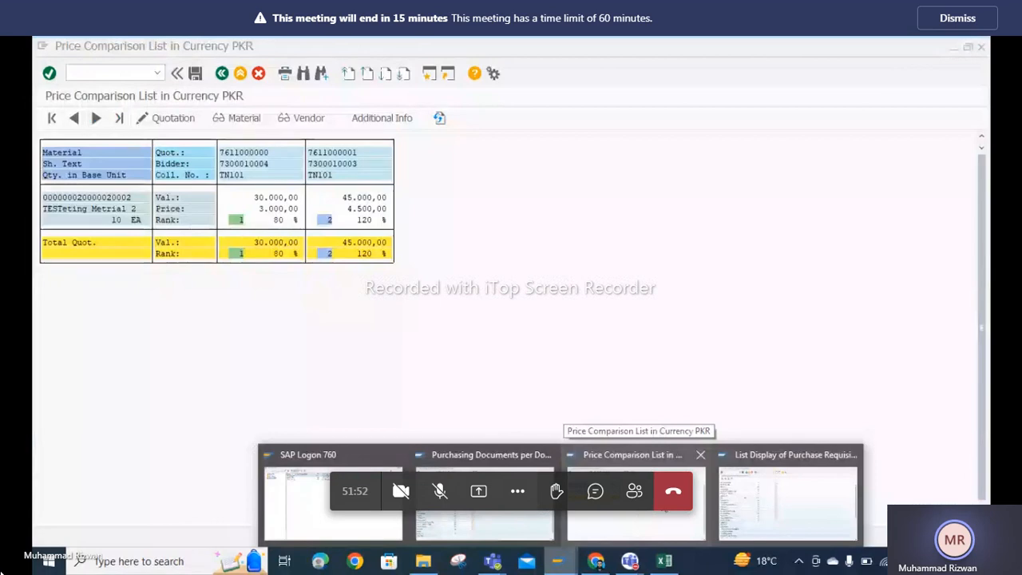
pyautogui.click(746, 501)
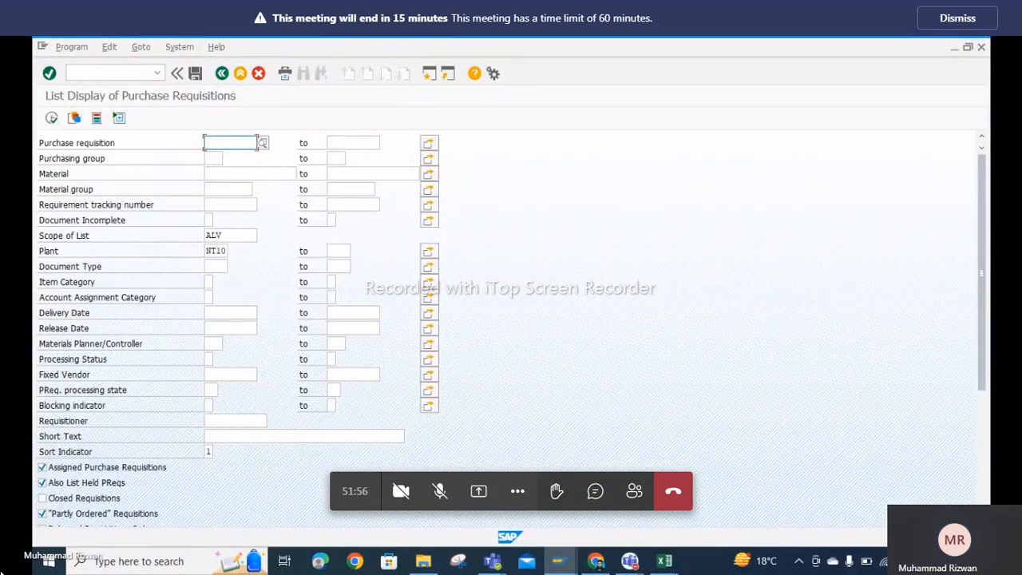
pyautogui.click(559, 561)
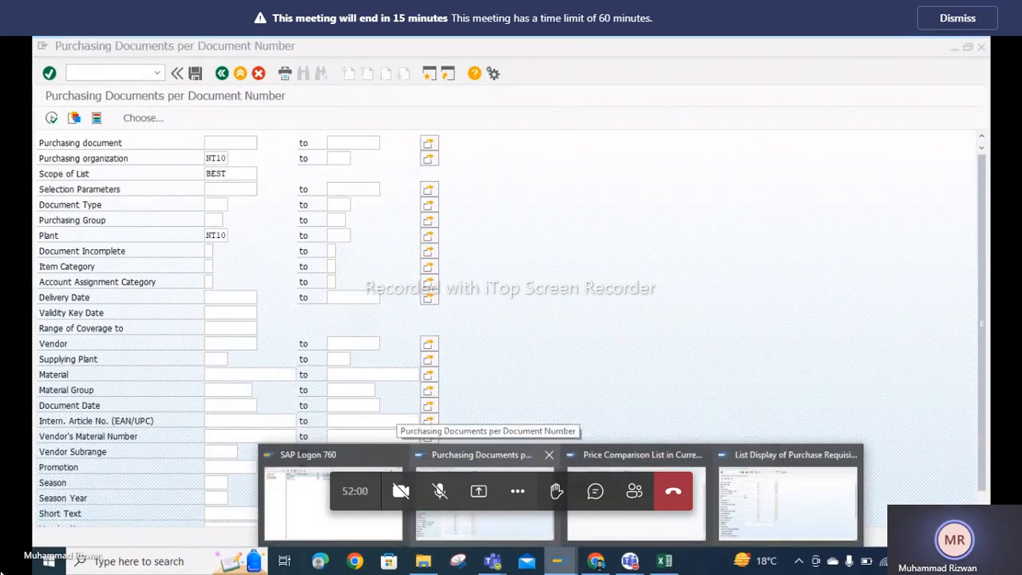
pyautogui.click(484, 504)
pyautogui.doubleClick(217, 174)
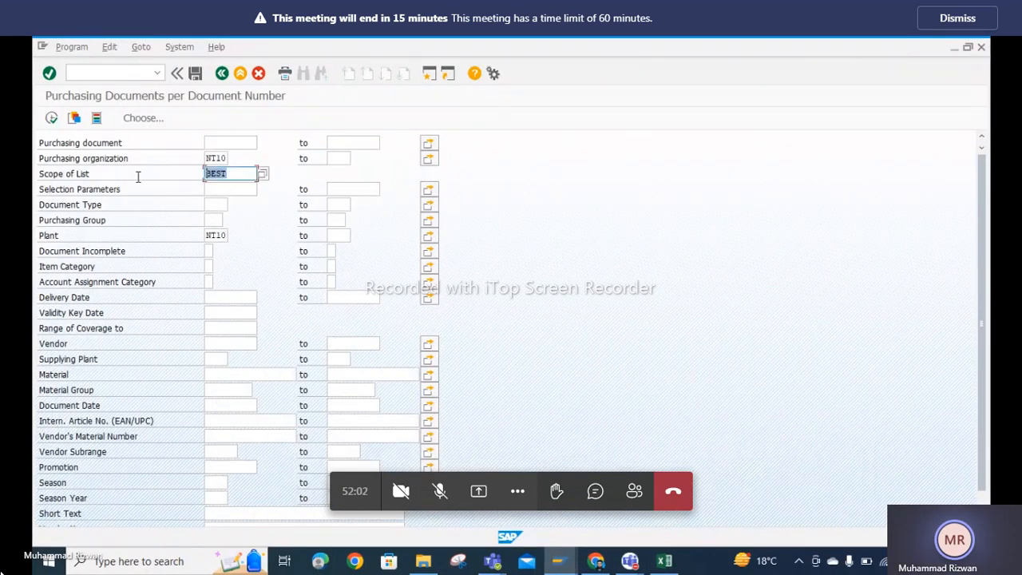
pyautogui.write('alv')
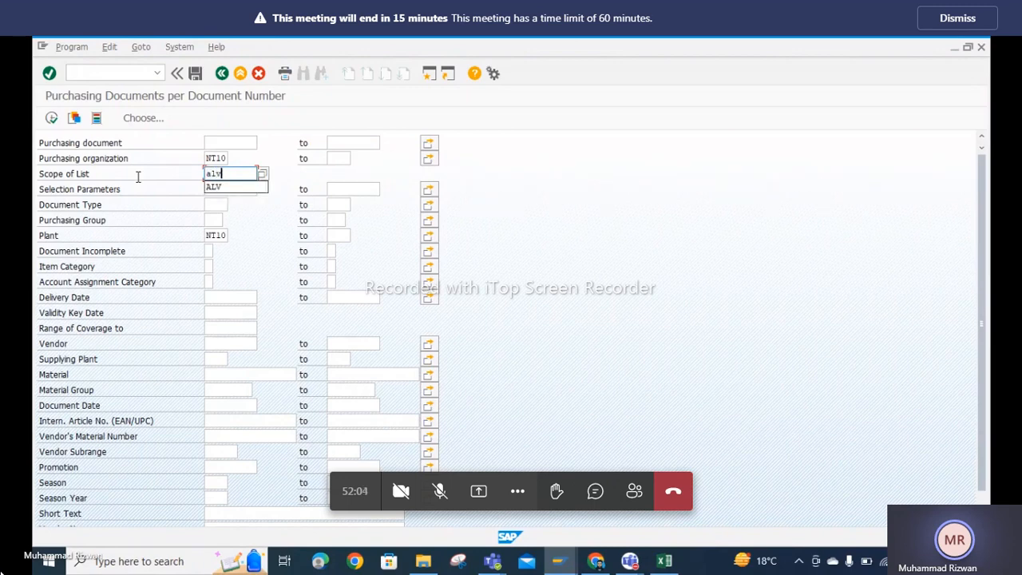
pyautogui.click(51, 118)
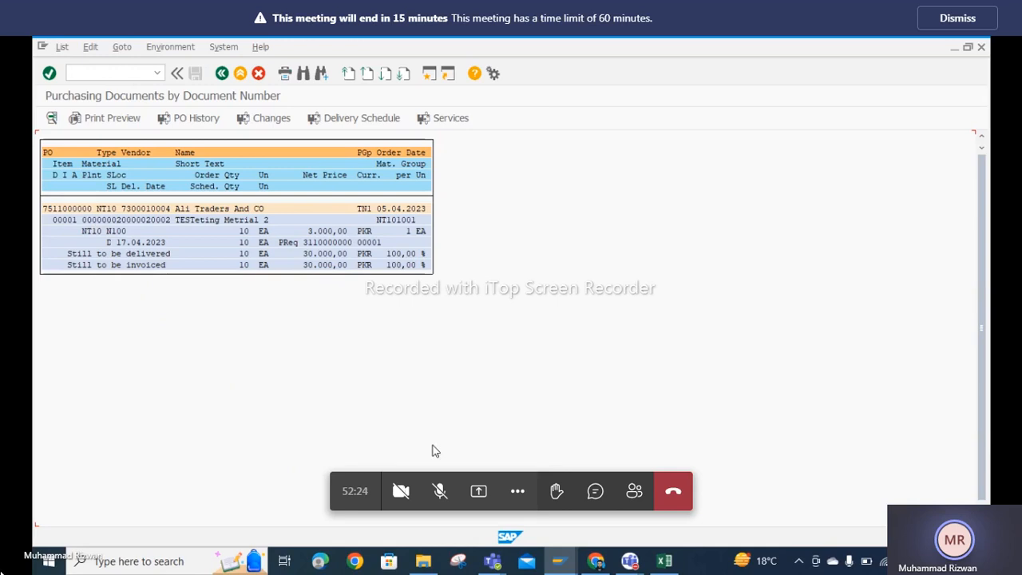
pyautogui.moveTo(654, 570)
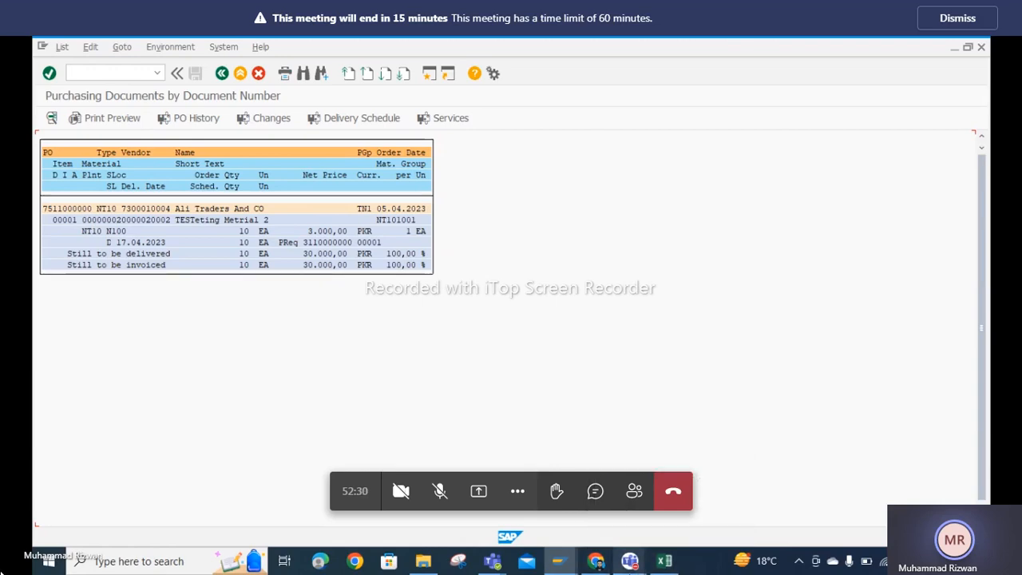
pyautogui.click(664, 564)
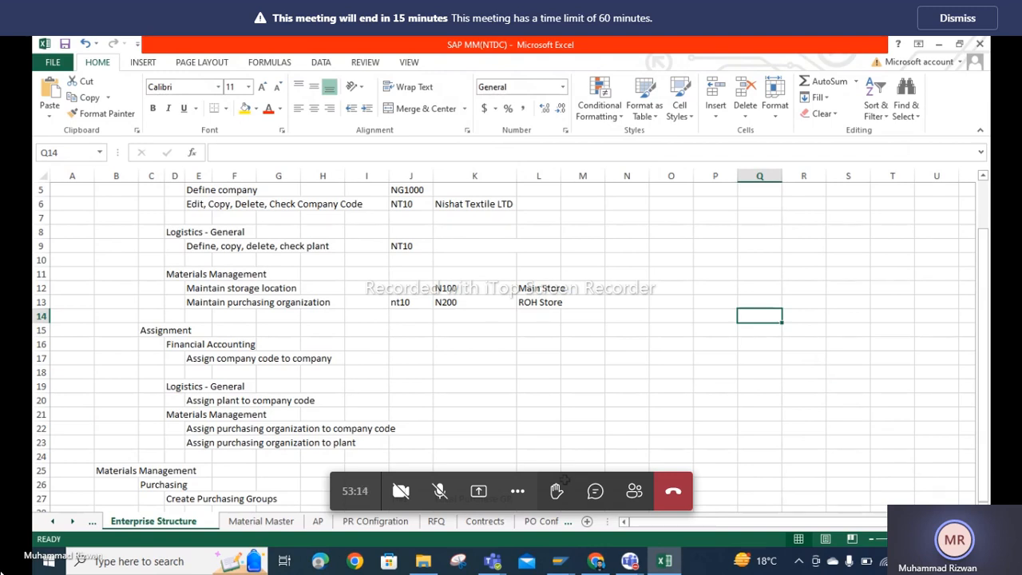
pyautogui.moveTo(559, 561)
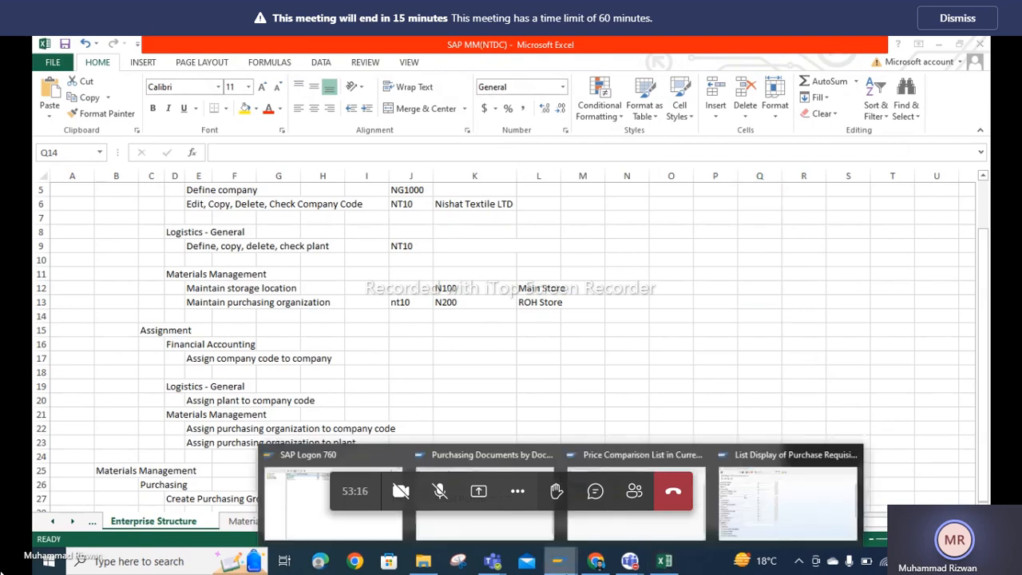
pyautogui.moveTo(637, 499)
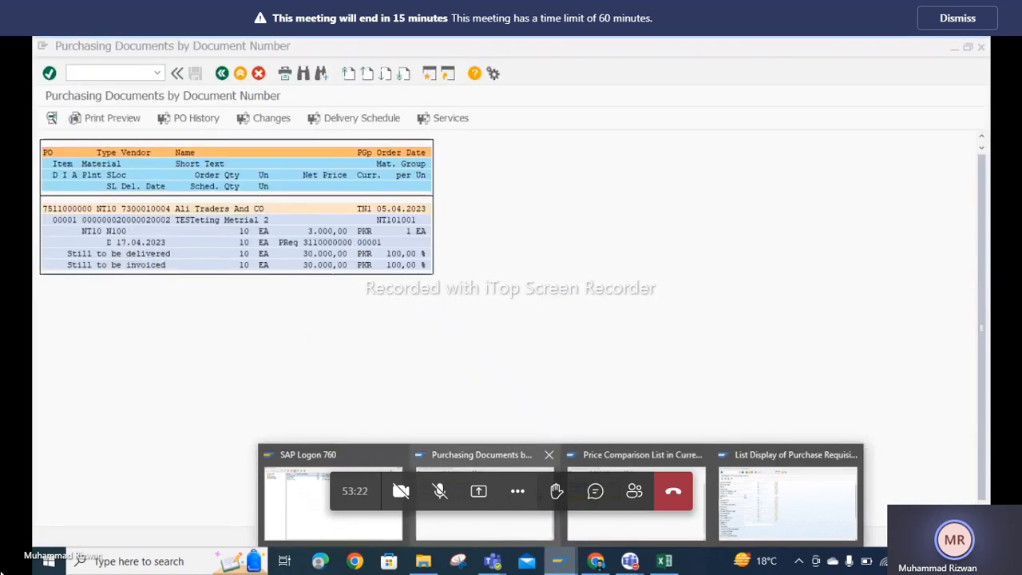
pyautogui.click(484, 523)
# Leave the purchasing documents report for the SAP Easy Access screen and collapse the purchase order Create folder
pyautogui.click(222, 72)
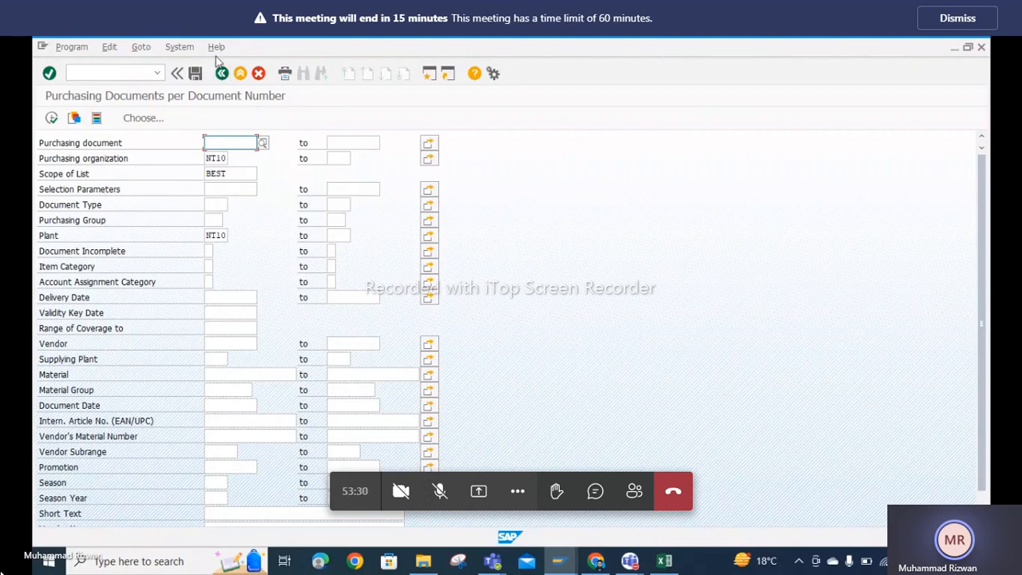
pyautogui.click(222, 73)
pyautogui.moveTo(267, 160); pyautogui.dragTo(276, 235)
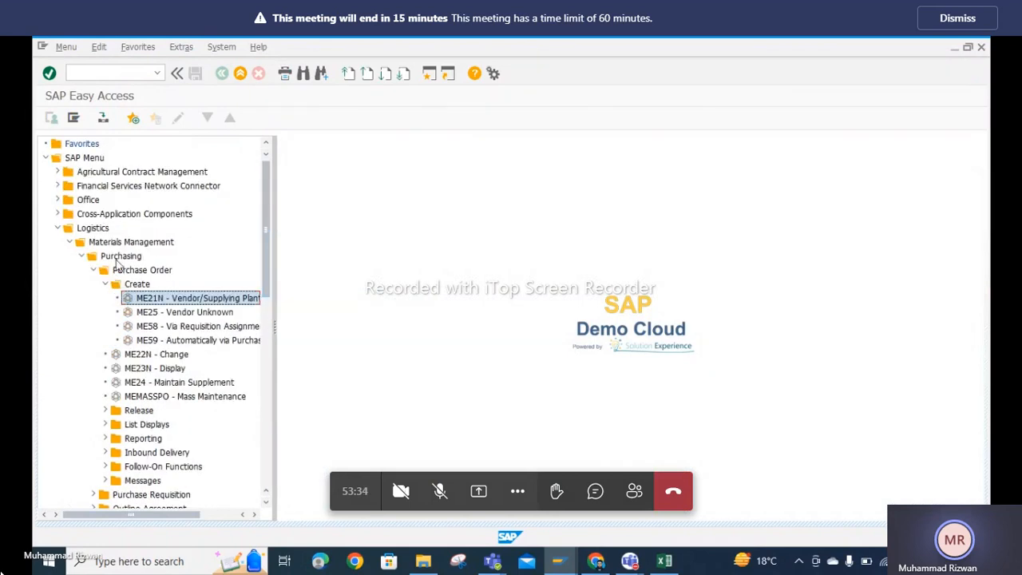
pyautogui.click(105, 285)
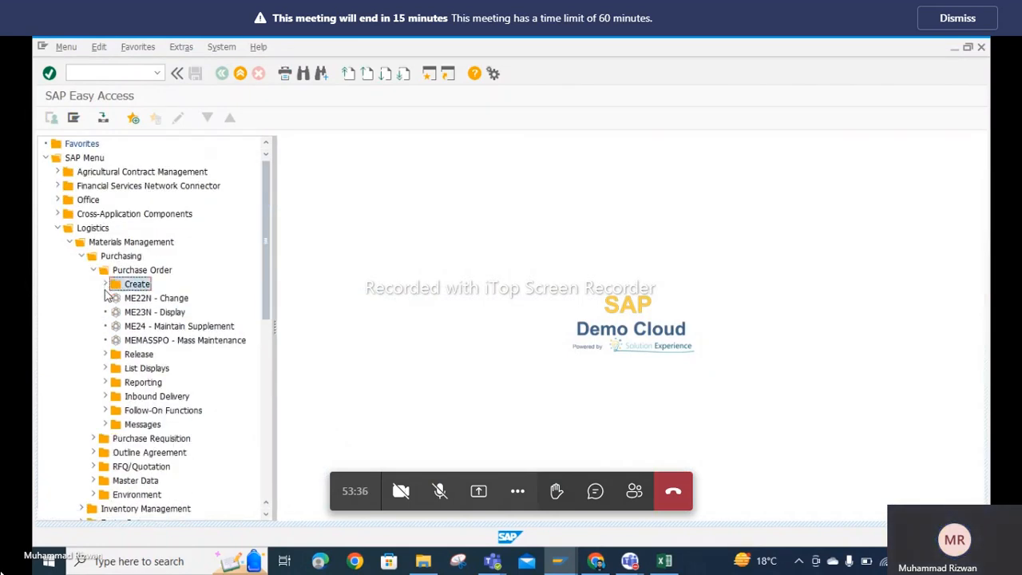
pyautogui.click(829, 451)
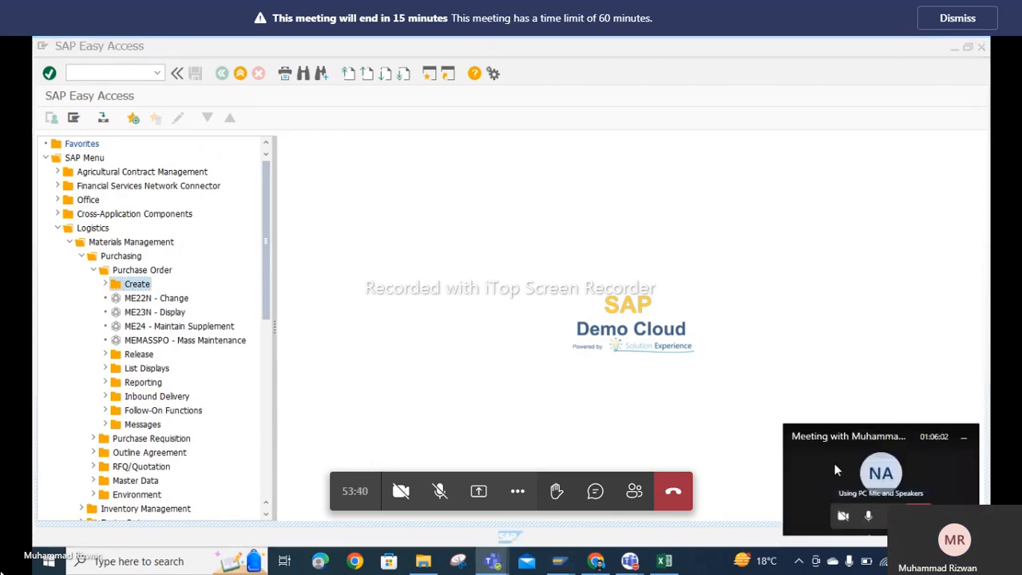
pyautogui.click(834, 463)
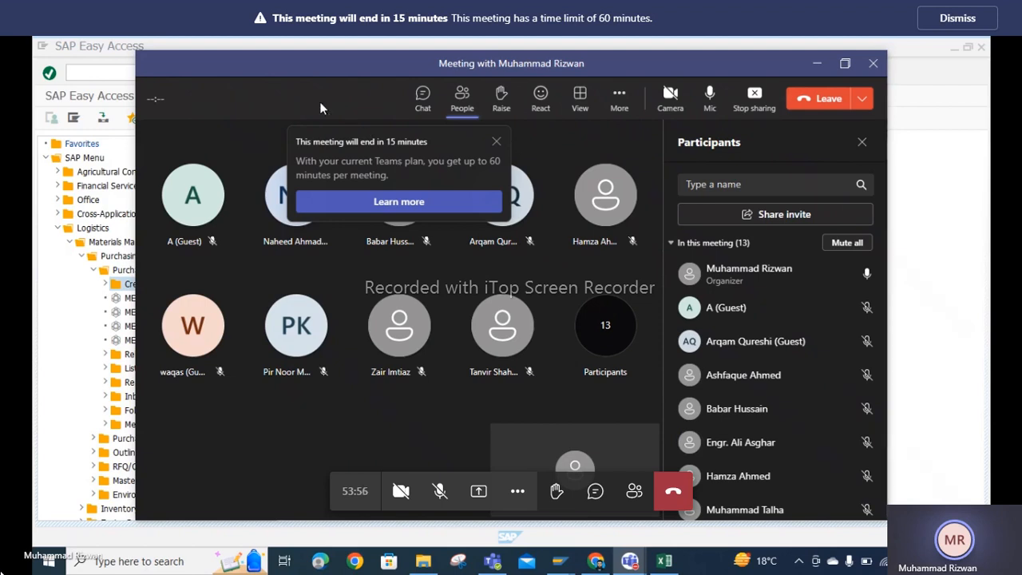
pyautogui.click(497, 142)
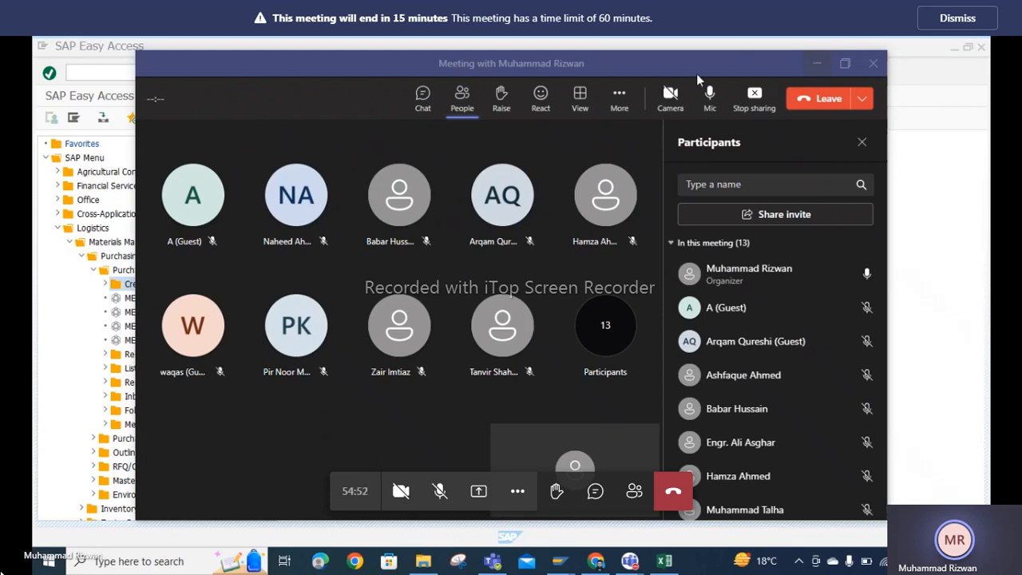
pyautogui.click(818, 71)
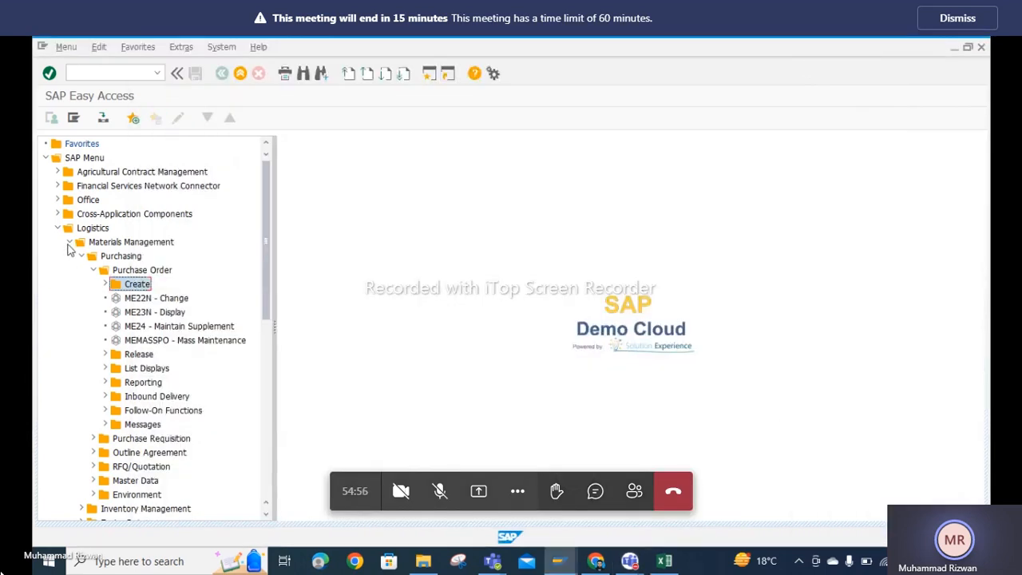
# Collapse the Materials Management and Logistics folders and start the transaction for creating a purchase requisition
pyautogui.click(69, 242)
pyautogui.click(58, 229)
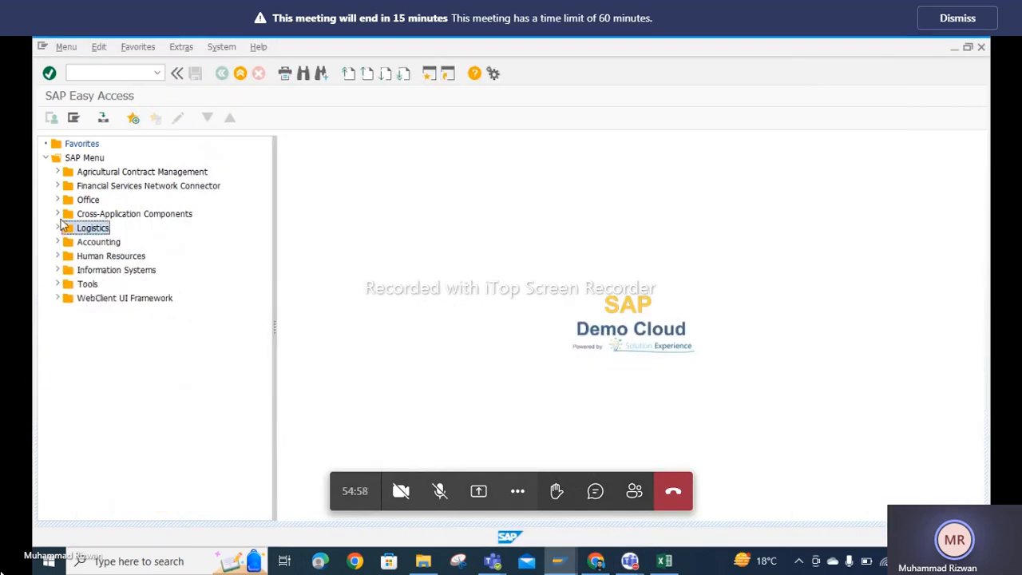
pyautogui.click(85, 71)
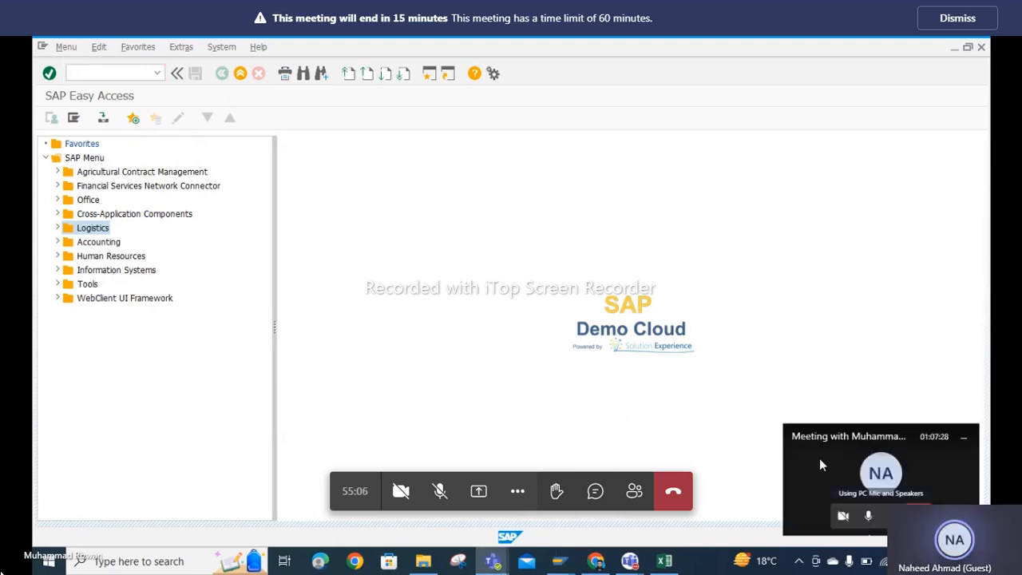
pyautogui.click(819, 459)
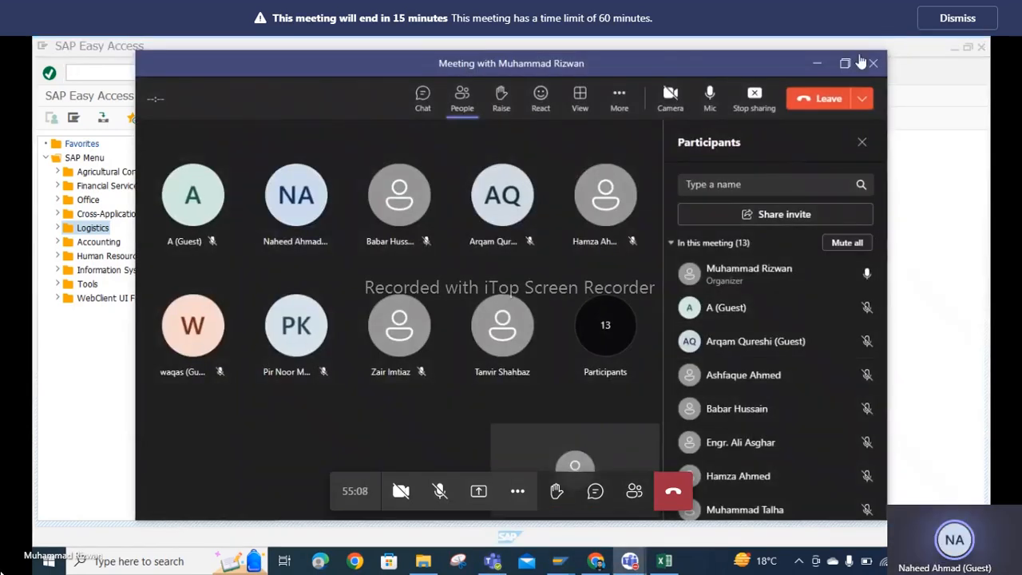
pyautogui.click(816, 64)
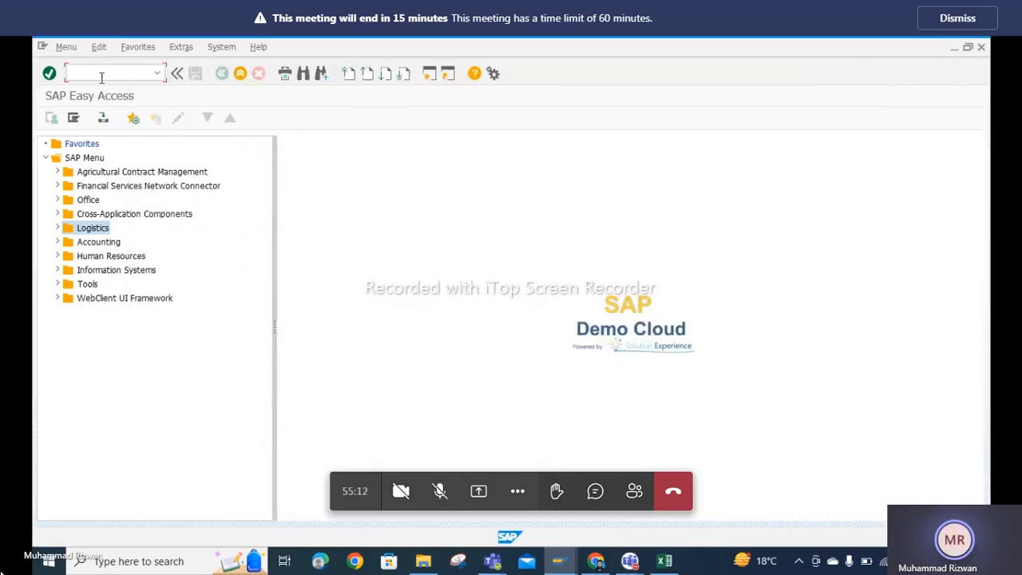
pyautogui.write('me51')
pyautogui.press('Return')
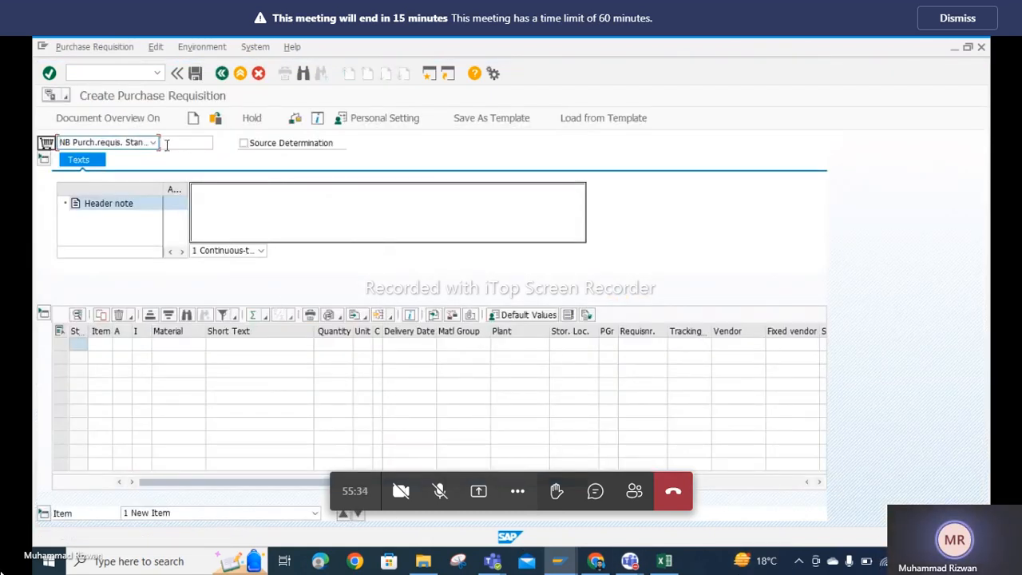
pyautogui.click(154, 143)
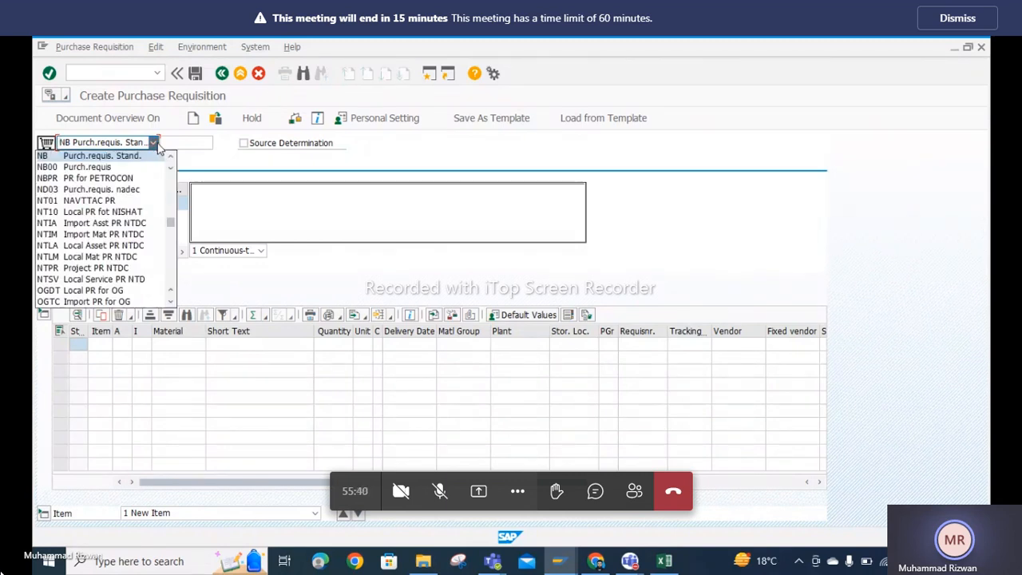
pyautogui.click(48, 213)
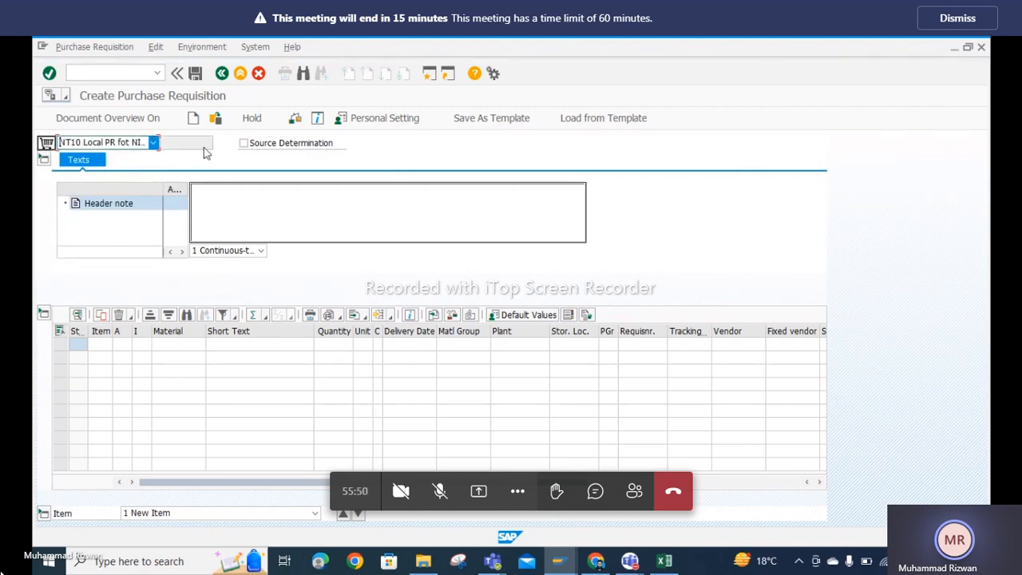
pyautogui.click(180, 344)
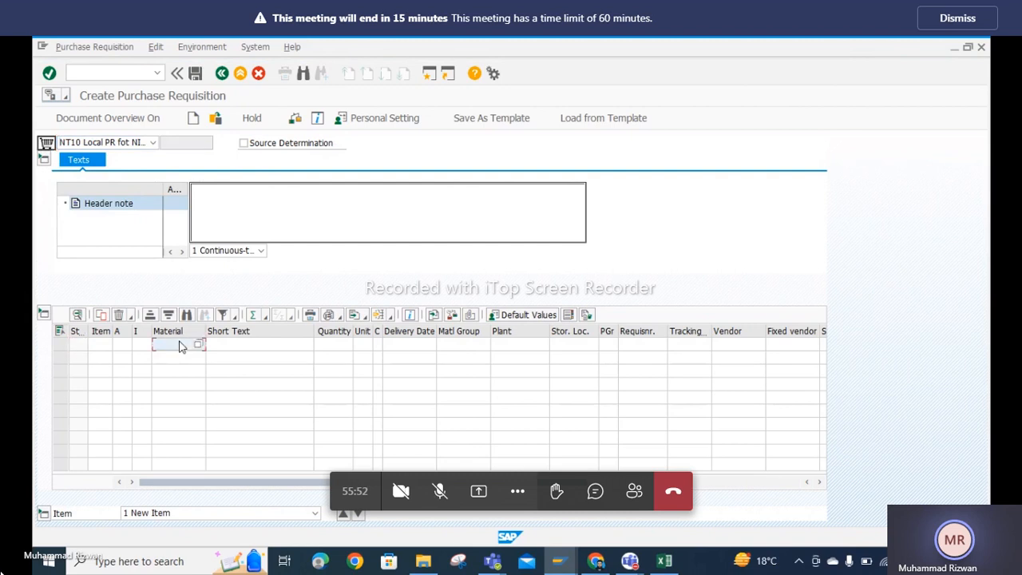
pyautogui.click(179, 345)
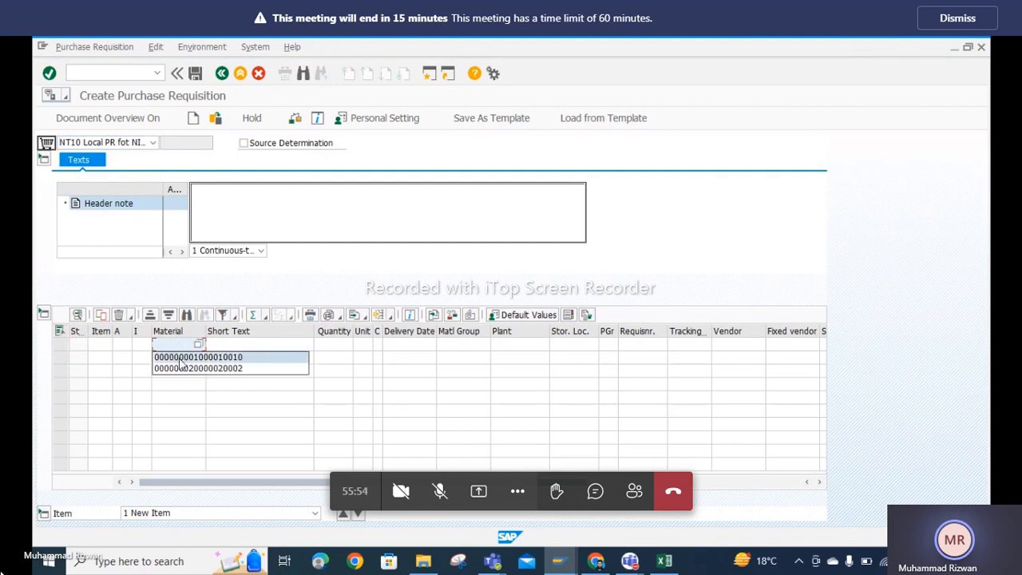
pyautogui.click(182, 369)
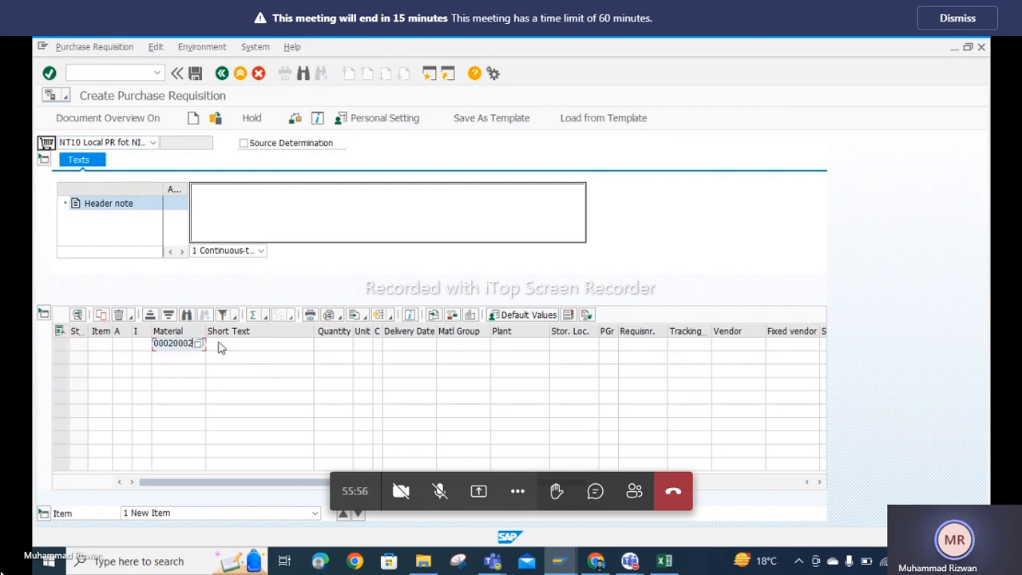
# Assign plant NT10 and storage location N100 to the requisition item and let its material data fill in
pyautogui.click(527, 347)
pyautogui.write('nt10')
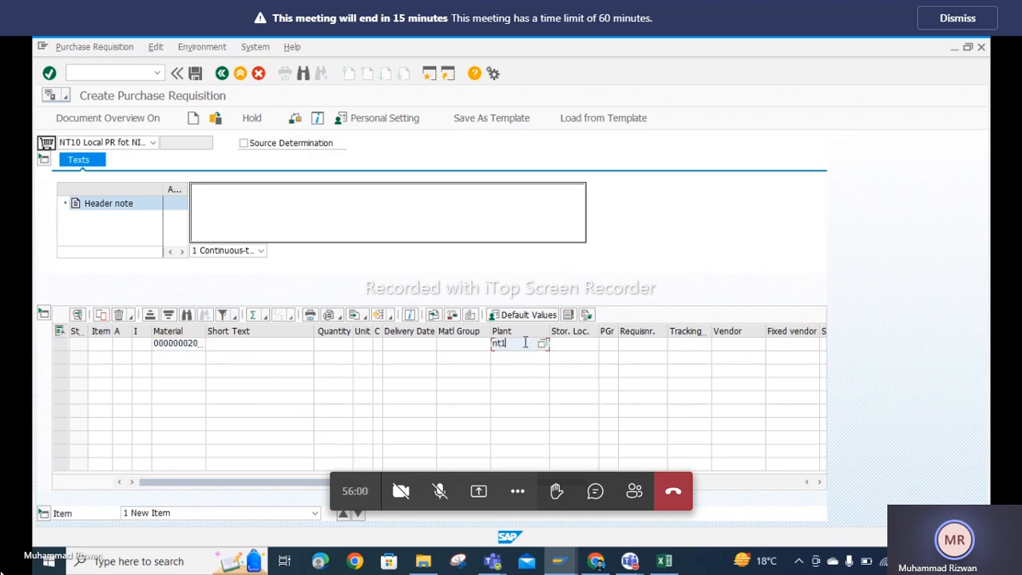
pyautogui.click(570, 345)
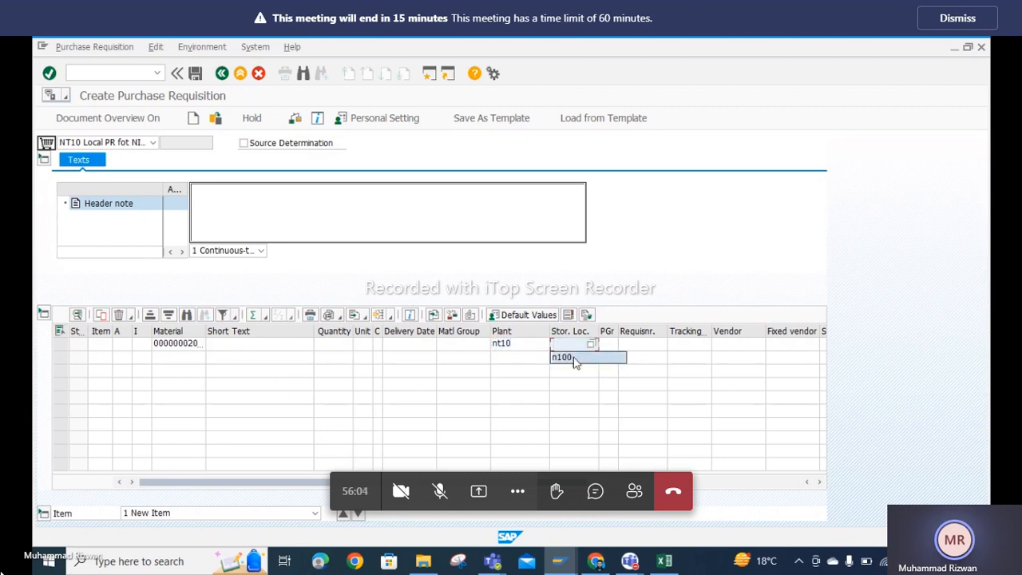
pyautogui.click(574, 357)
pyautogui.press('Return')
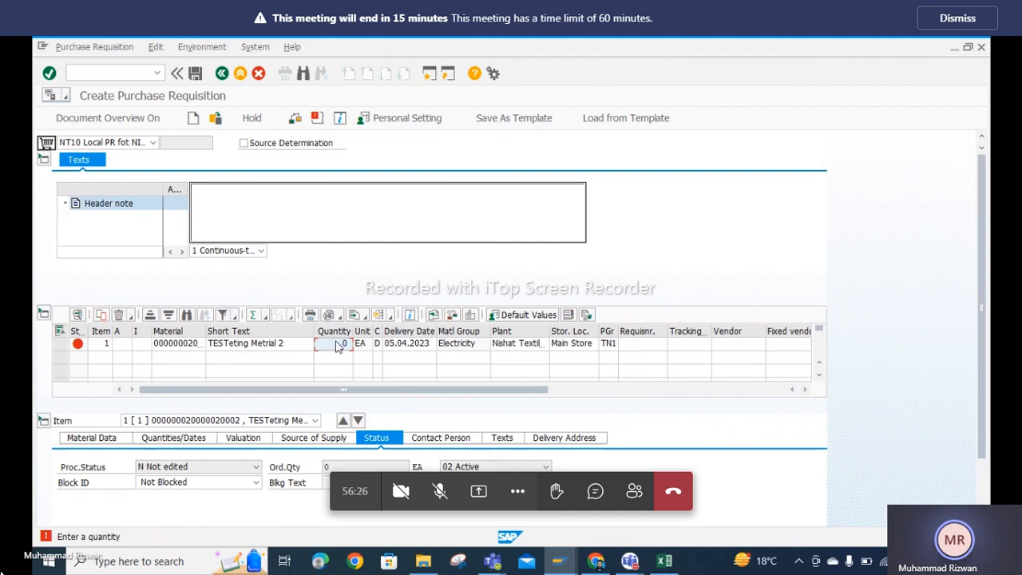
# Set the requisition item's quantity to 45 and check its valuation and material data details
pyautogui.write('45')
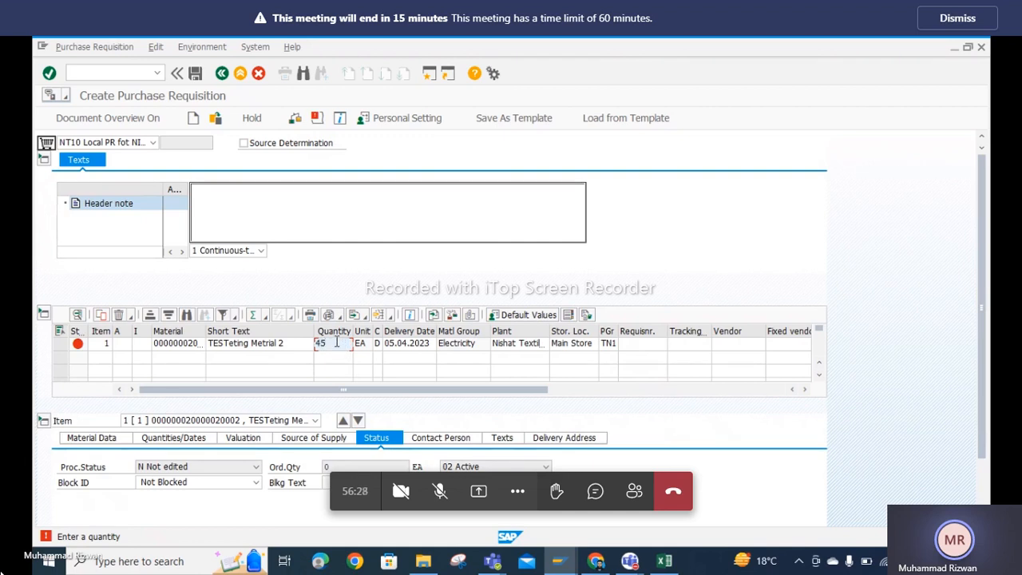
pyautogui.doubleClick(339, 343)
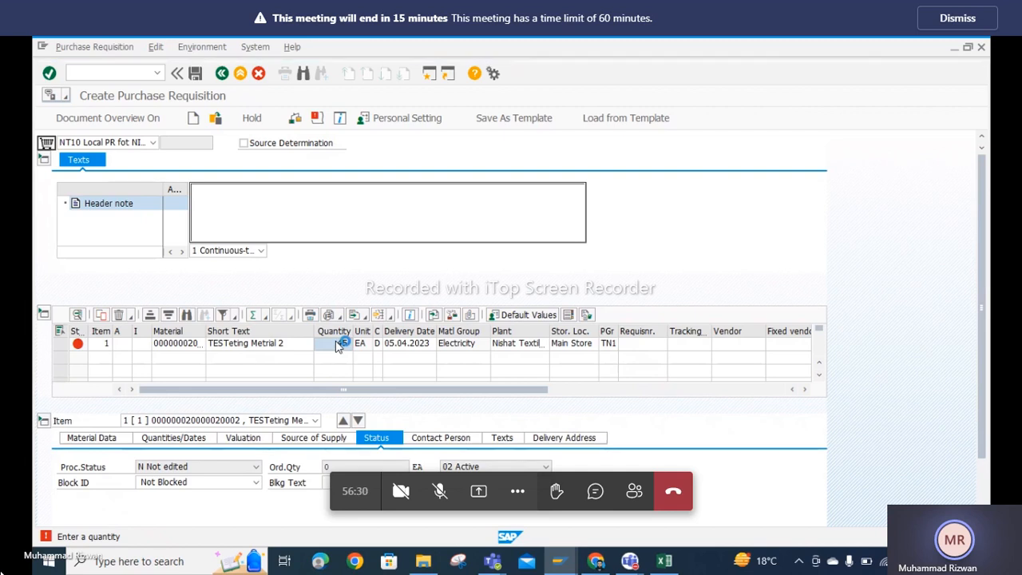
pyautogui.press('Return')
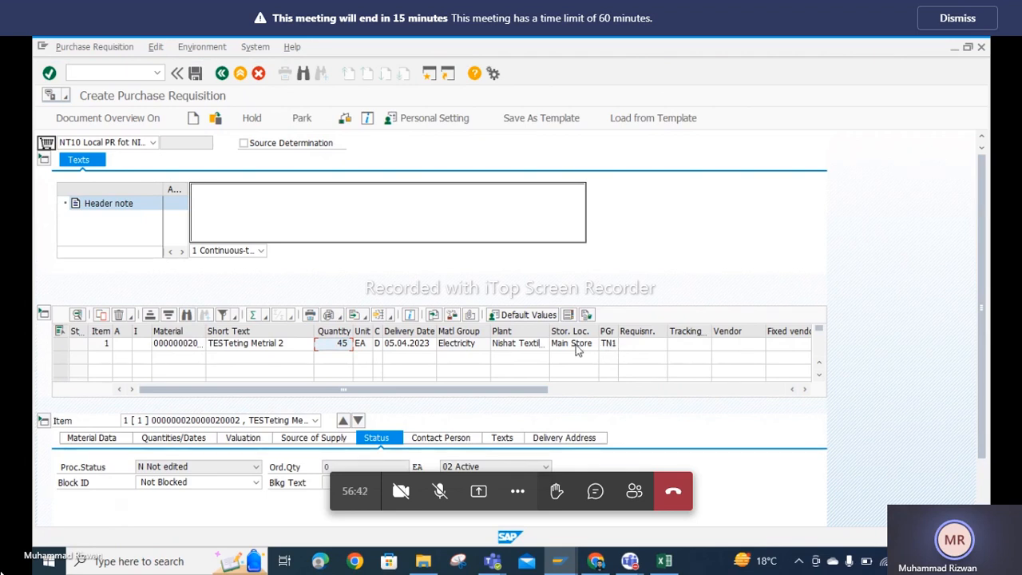
pyautogui.click(248, 444)
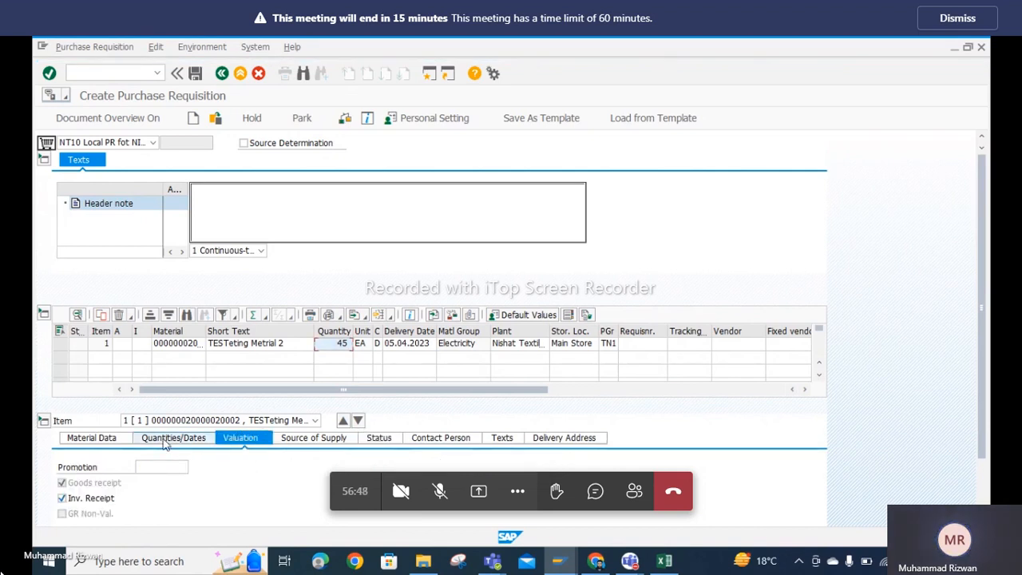
pyautogui.click(104, 444)
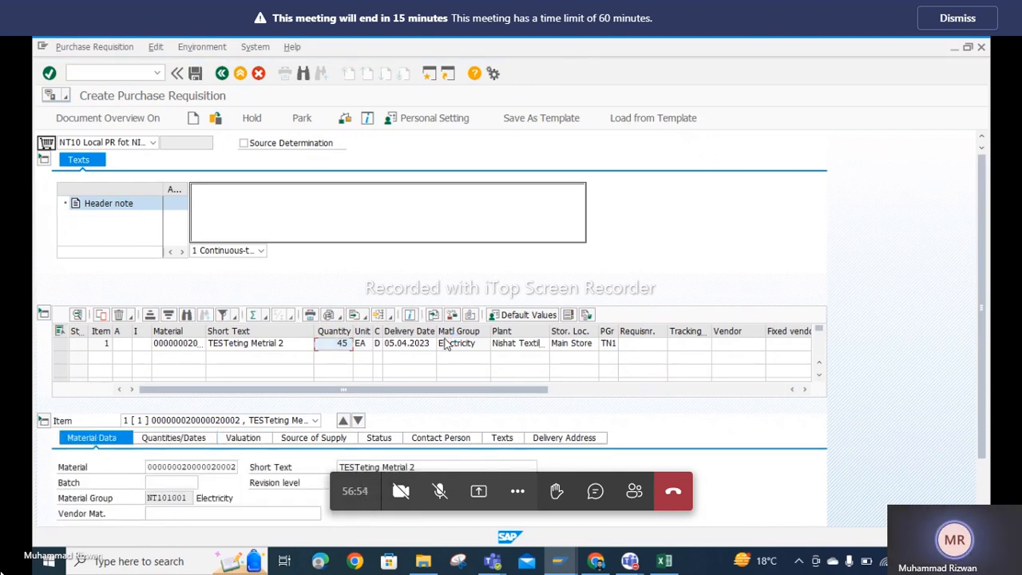
# Save the purchase requisition and open purchase order creation in a new session with /ome21n
pyautogui.click(198, 74)
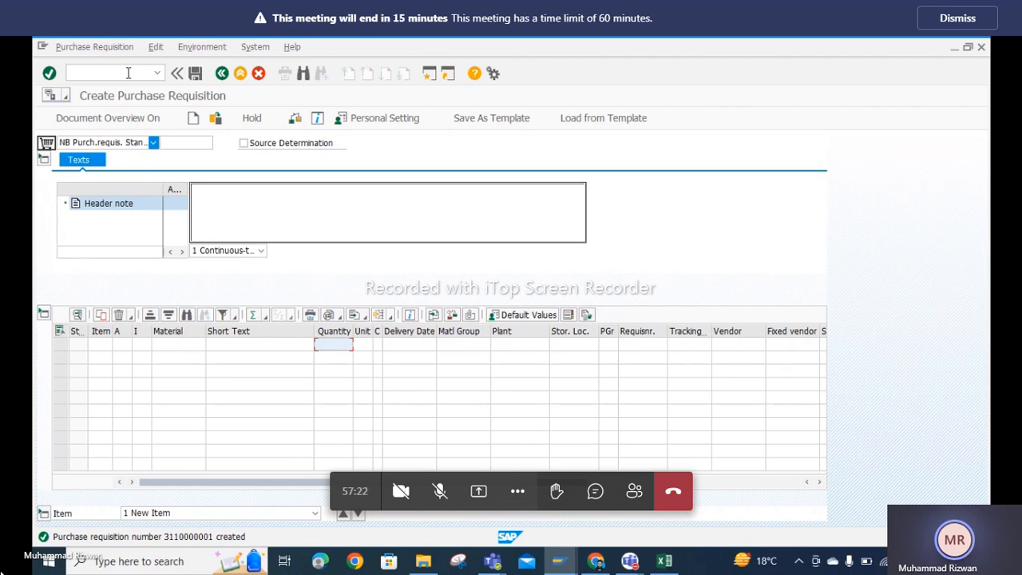
pyautogui.click(108, 77)
pyautogui.write('/ome21n')
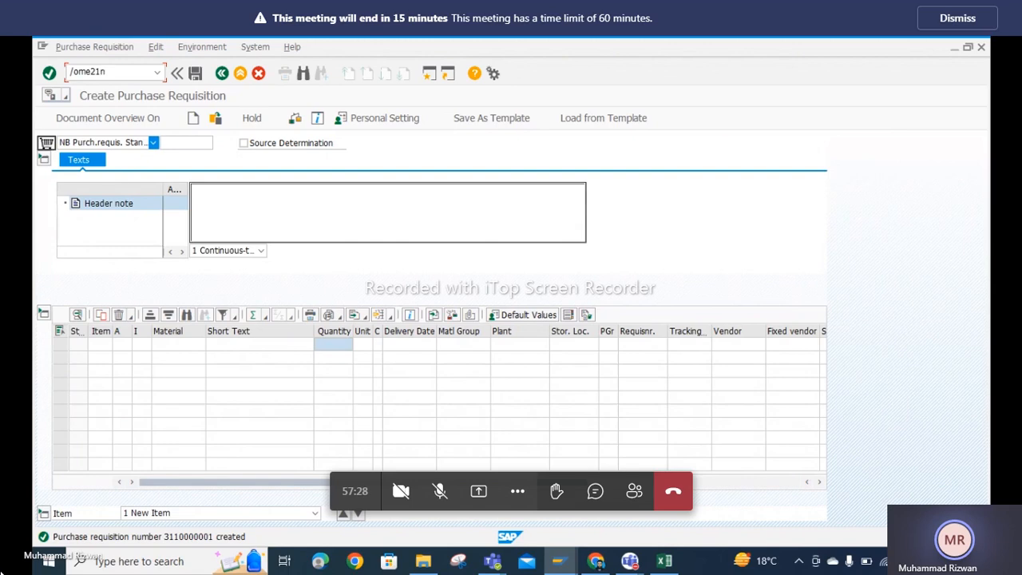
pyautogui.press('Return')
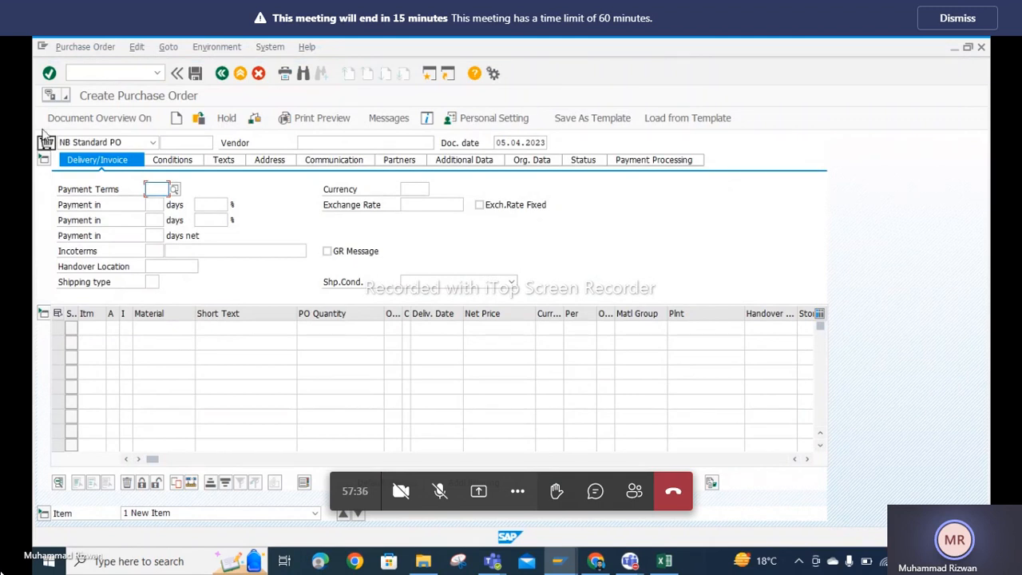
# Set the order's document type to NT10 Local PO NISHAT, with purchasing organization NT10, purchasing group TN1 and company code NT10
pyautogui.click(153, 142)
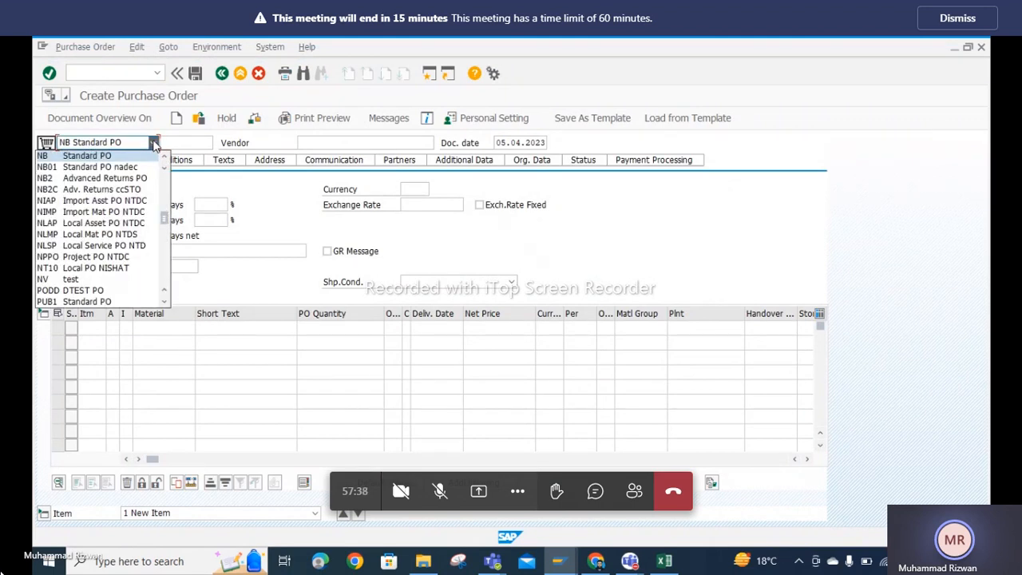
pyautogui.click(95, 270)
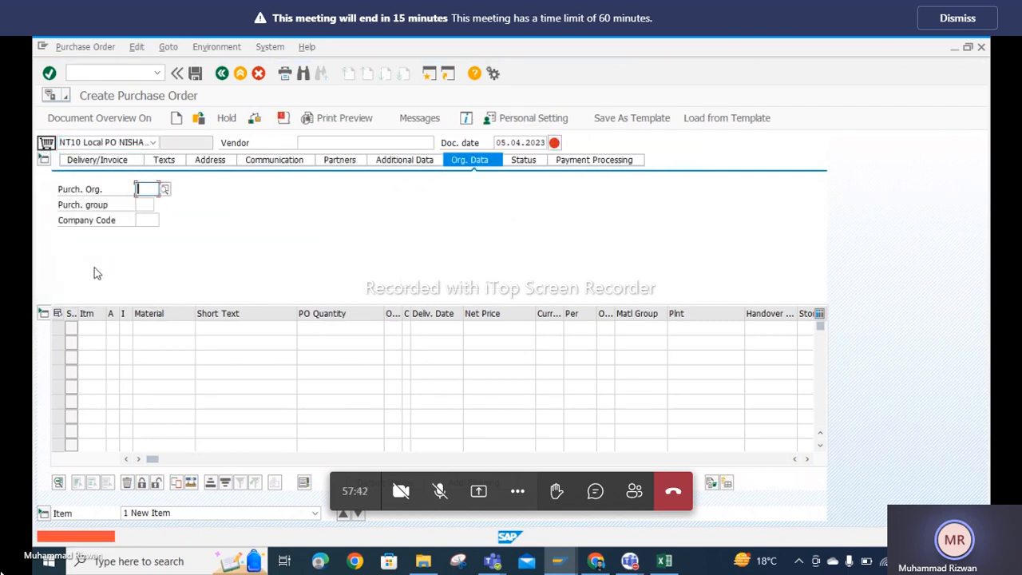
pyautogui.click(142, 190)
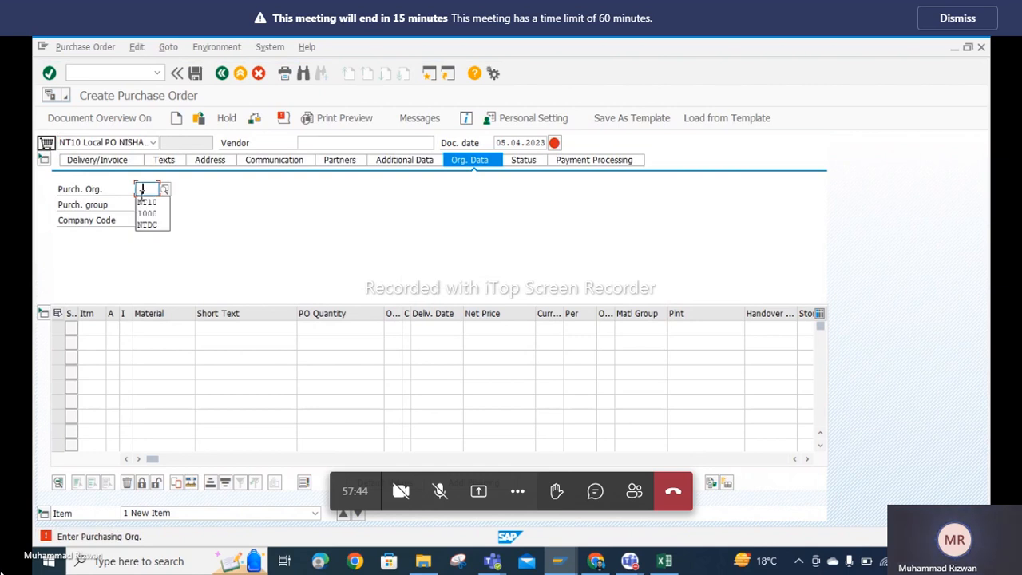
pyautogui.click(145, 202)
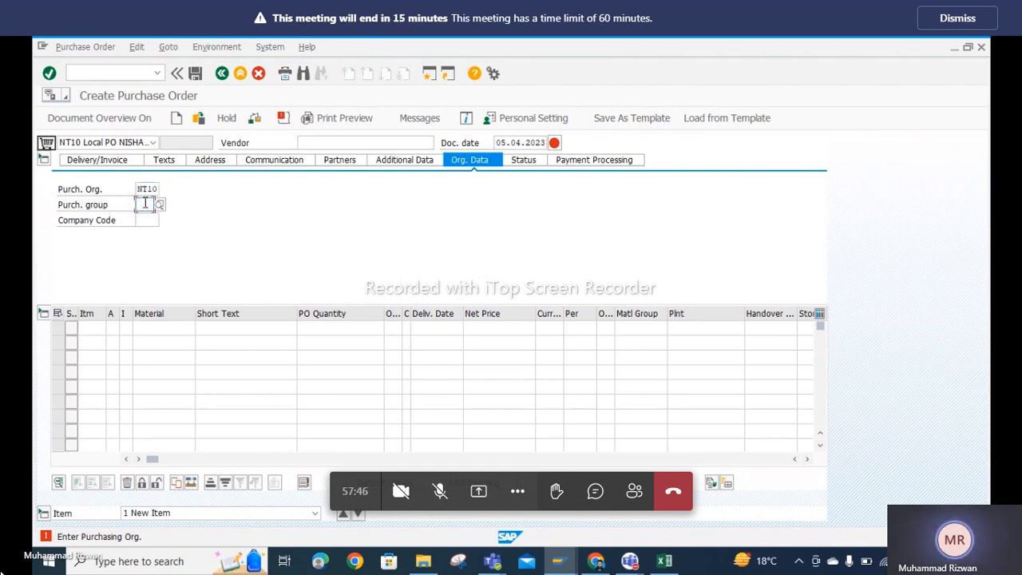
pyautogui.click(145, 204)
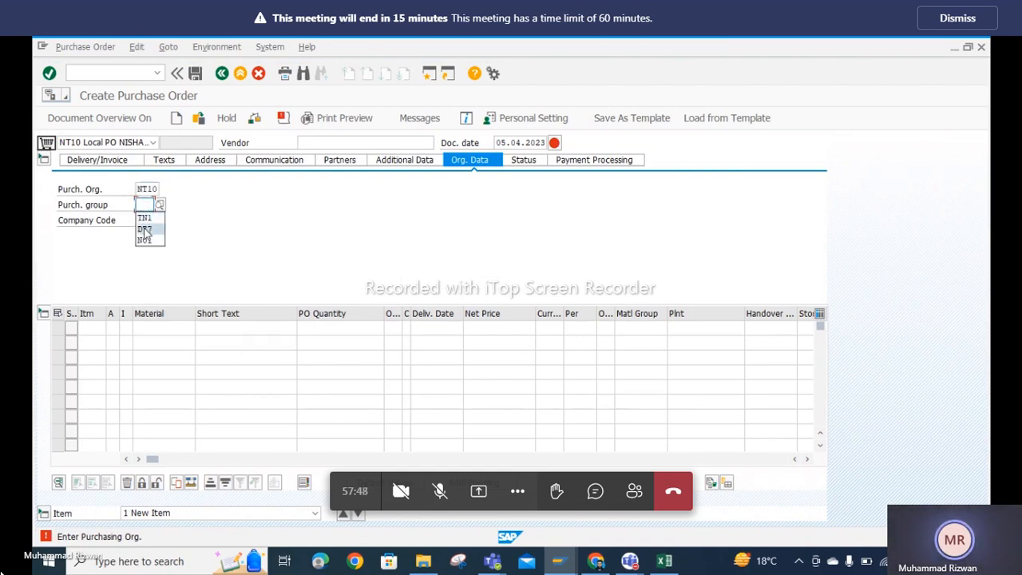
pyautogui.click(144, 218)
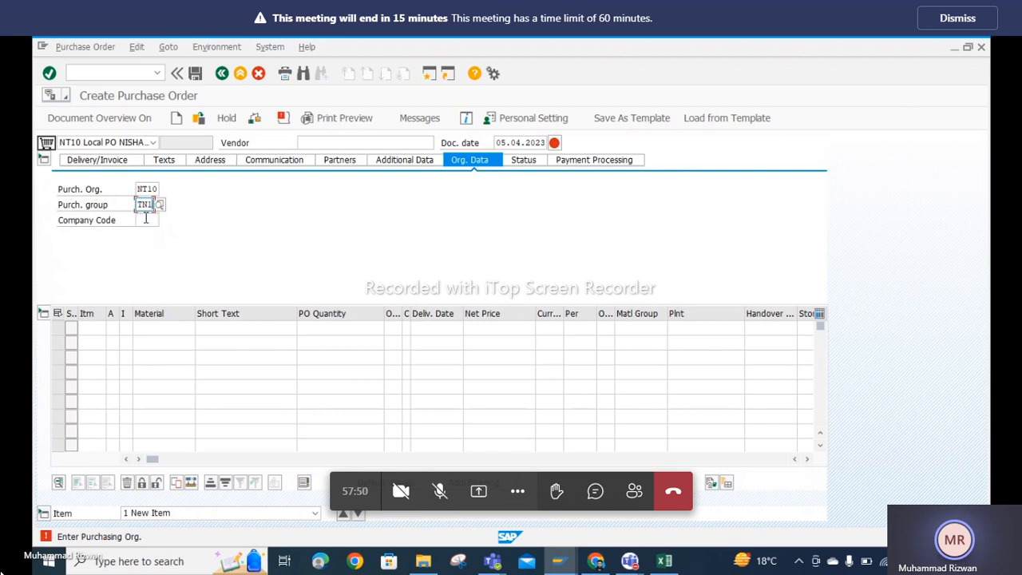
pyautogui.click(145, 219)
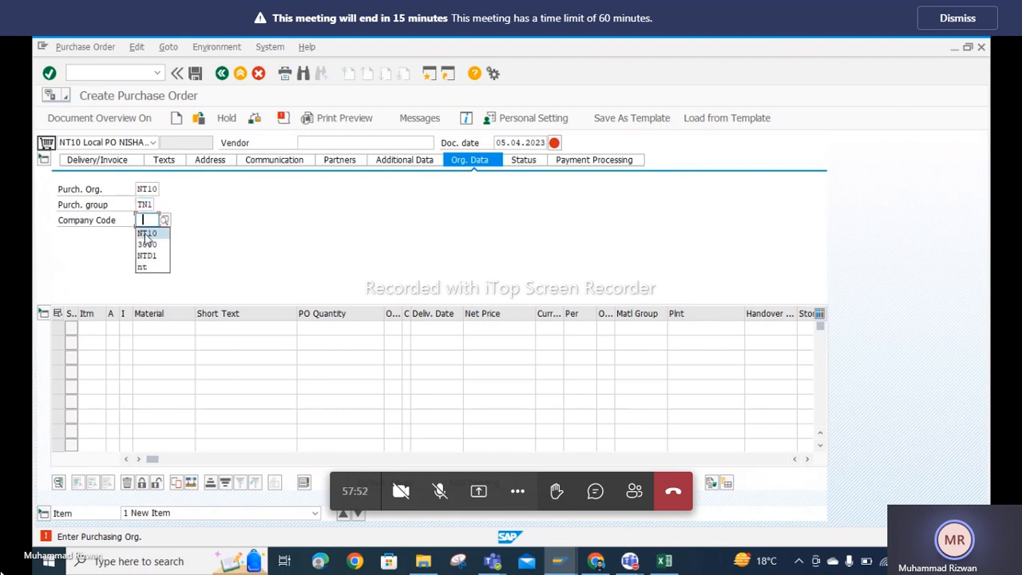
pyautogui.click(145, 233)
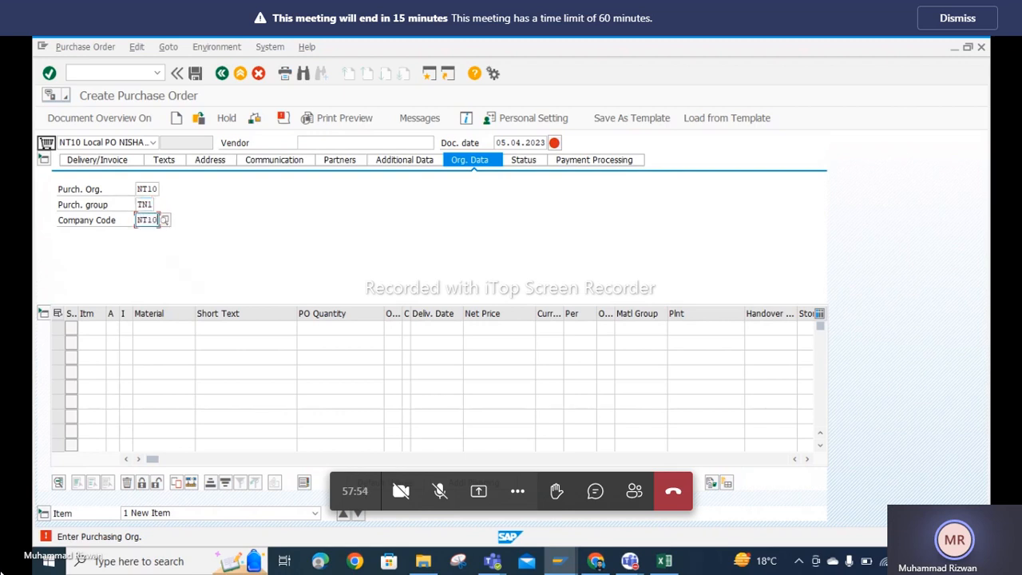
# Look up vendors by company code nt10 and assign Rahman Traders as the purchase order's vendor
pyautogui.click(350, 142)
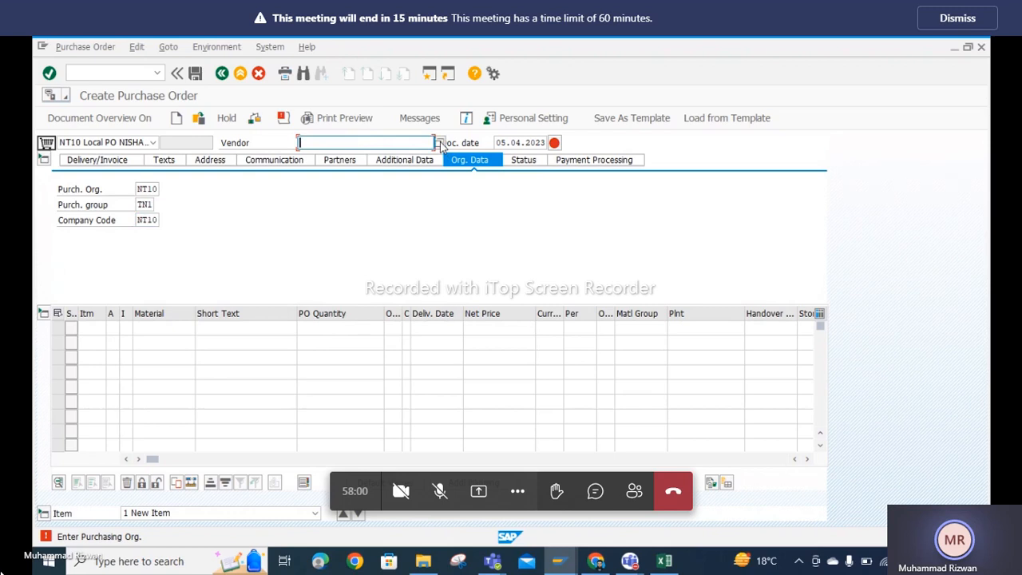
pyautogui.click(439, 142)
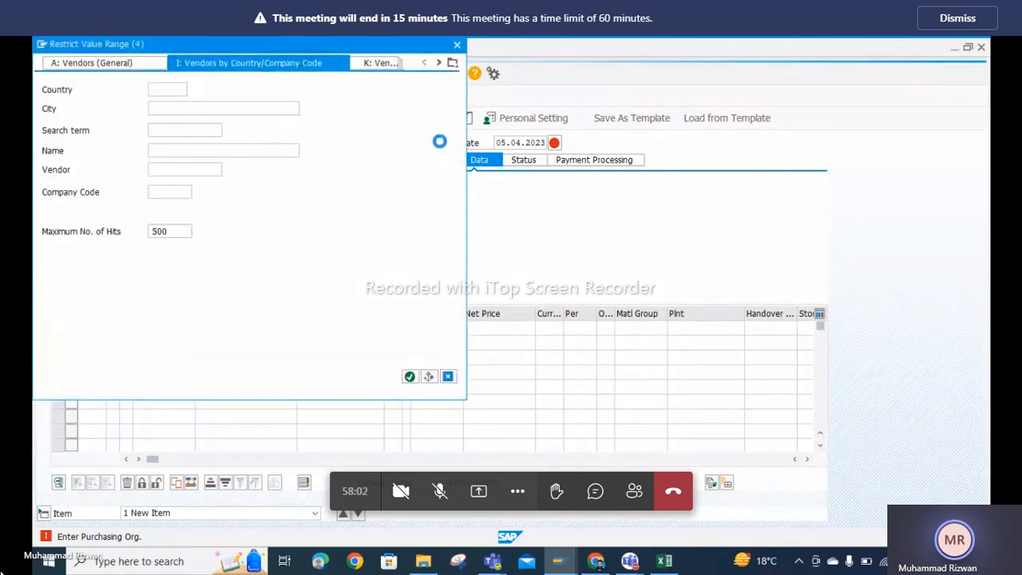
pyautogui.click(165, 194)
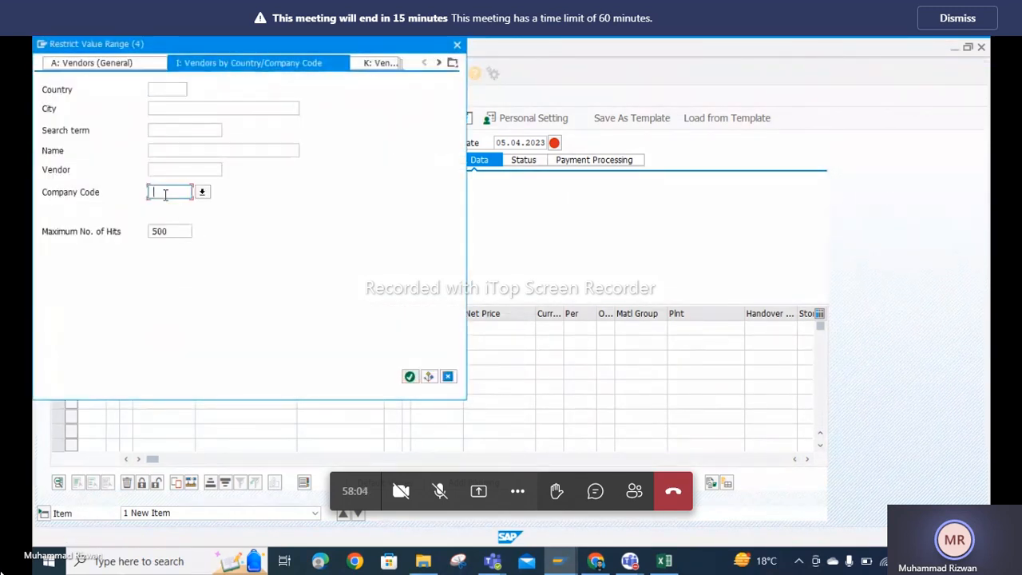
pyautogui.write('nt10')
pyautogui.press('Return')
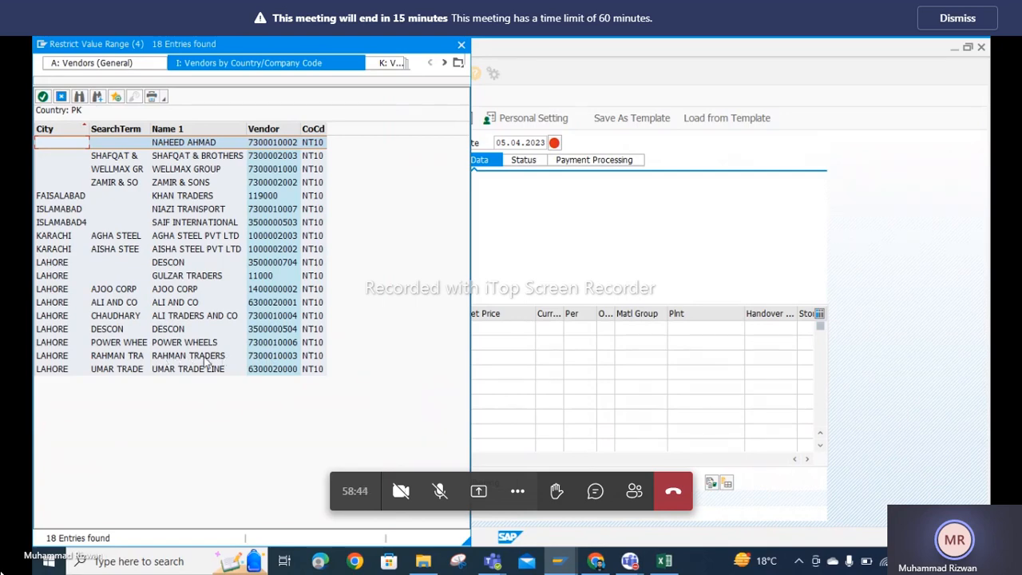
pyautogui.doubleClick(254, 356)
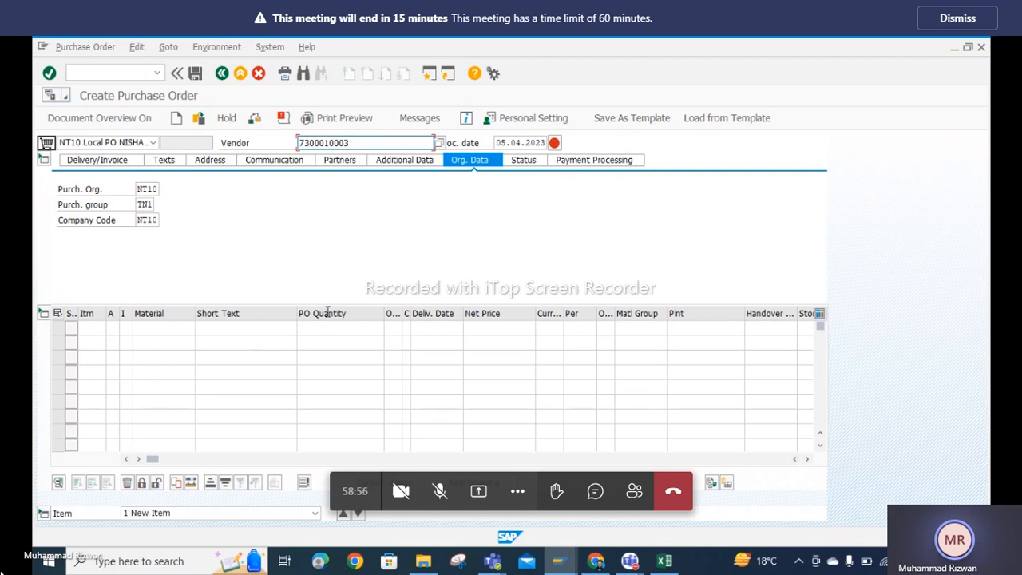
pyautogui.click(354, 141)
pyautogui.press('Return')
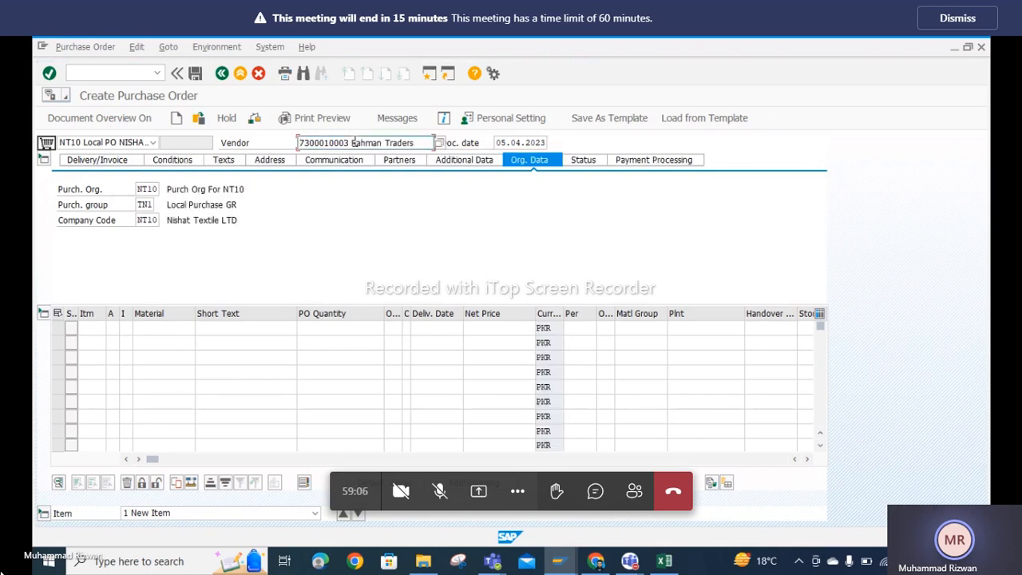